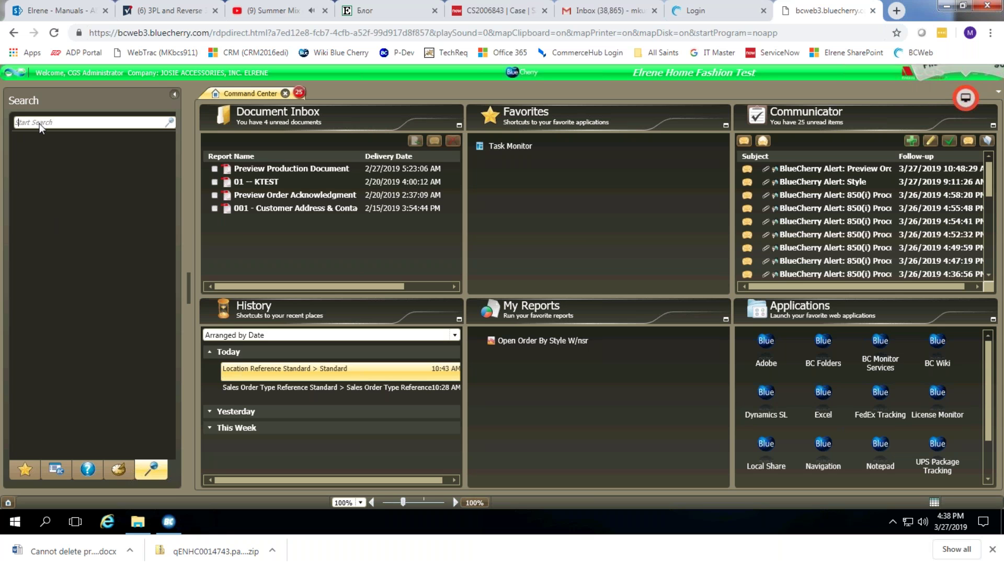
Search for 'report b' and open the Report Builder from the results.
type("report bu")
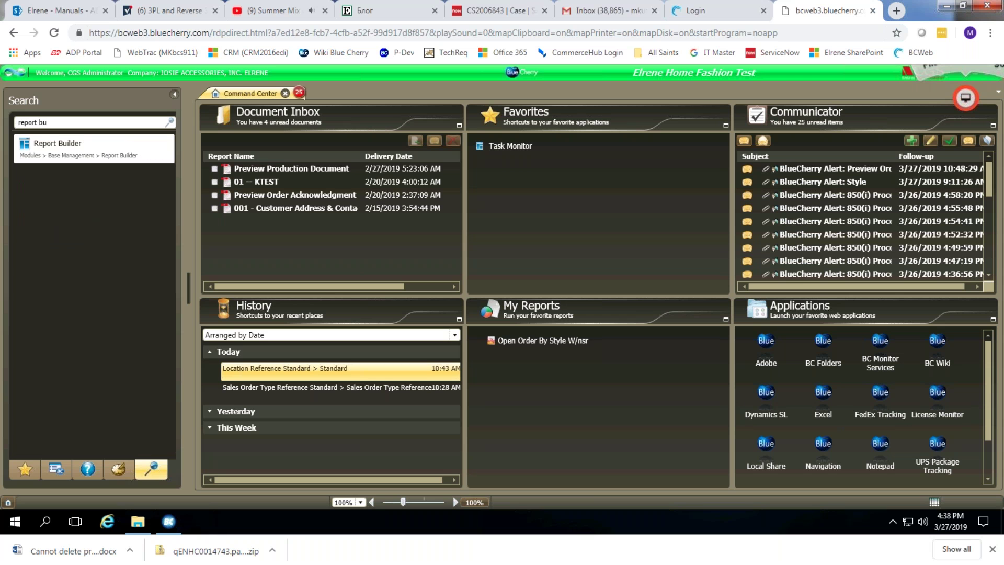
left_click(96, 149)
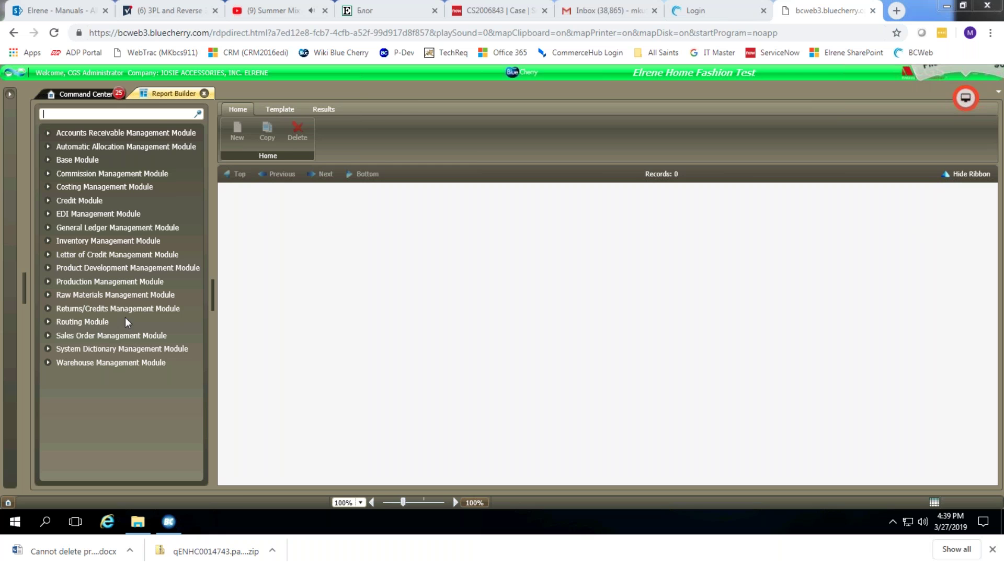
left_click(9, 94)
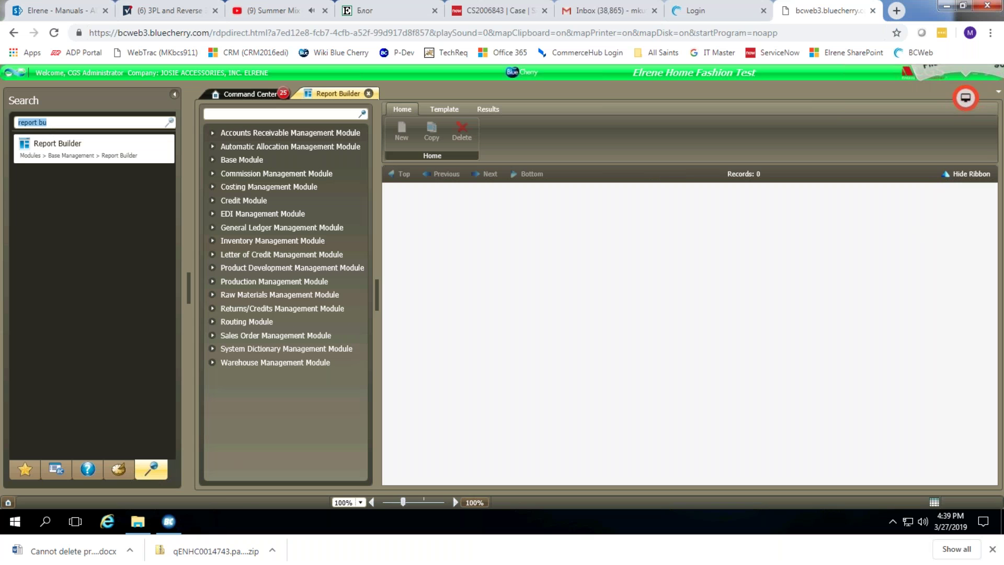
type("open or")
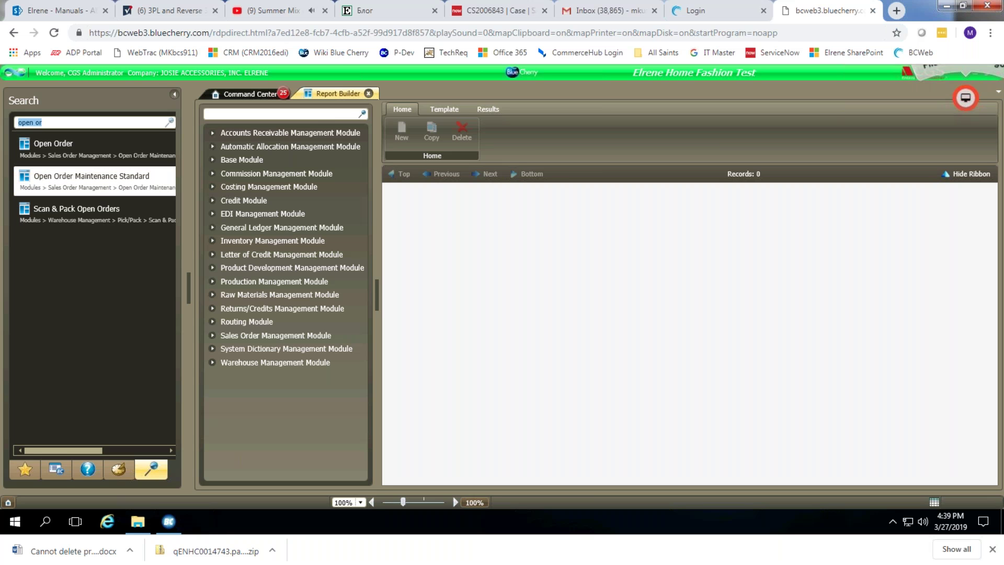
left_click(96, 181)
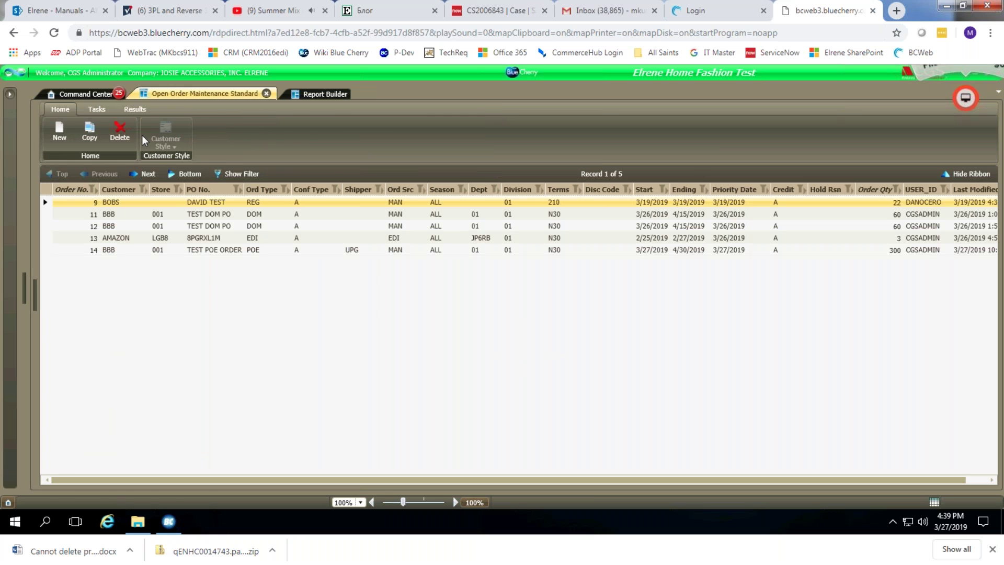
left_click(266, 93)
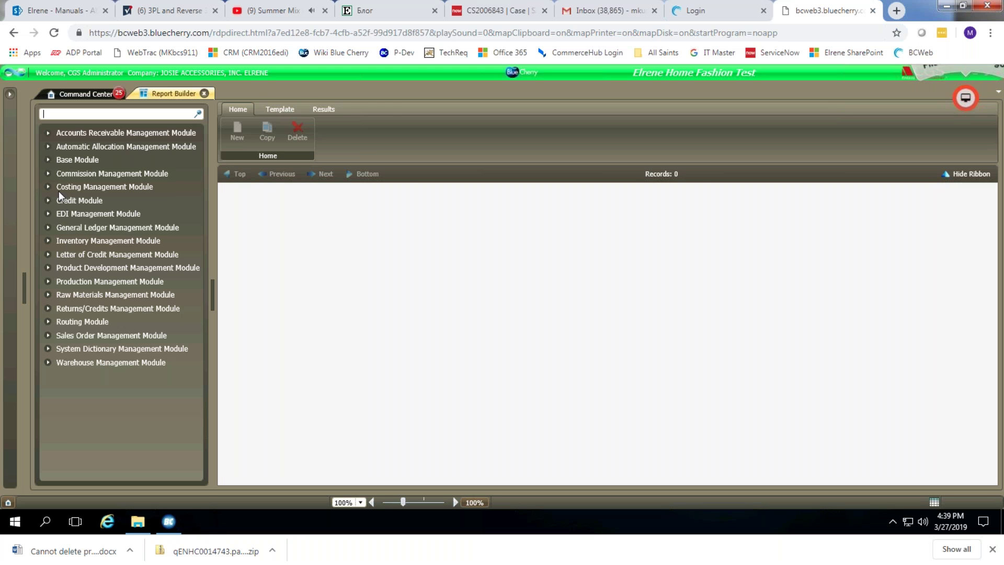
left_click(49, 336)
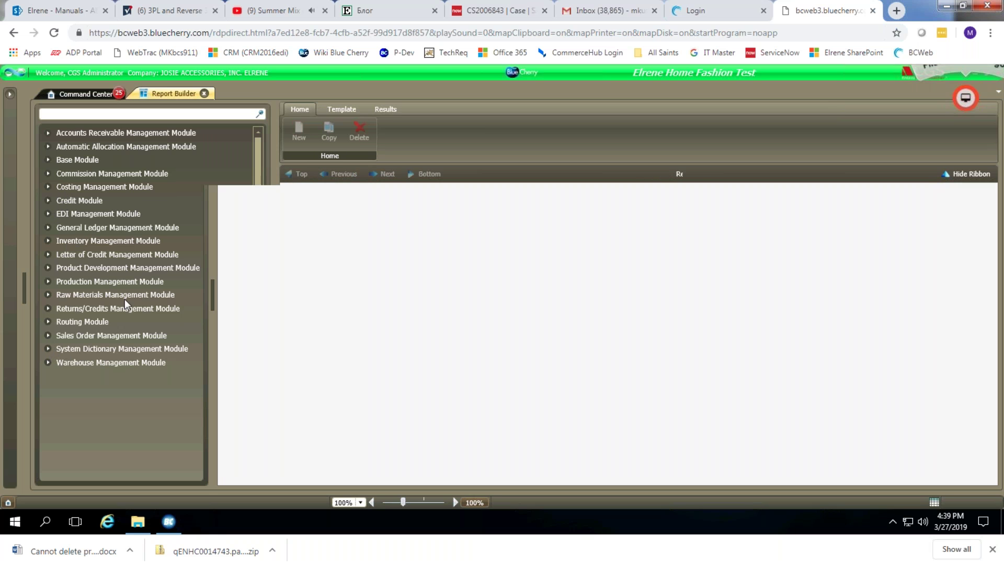
In Sales Order Management, select Sales Order Header (Base), then Sales Order Detail (Base).
scroll(157, 293, "down", 5)
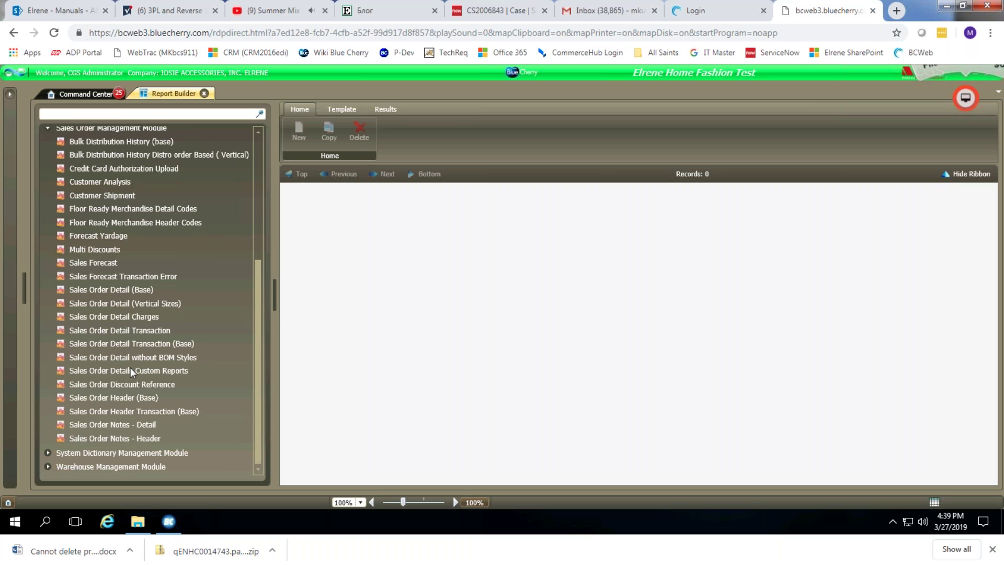
left_click(118, 397)
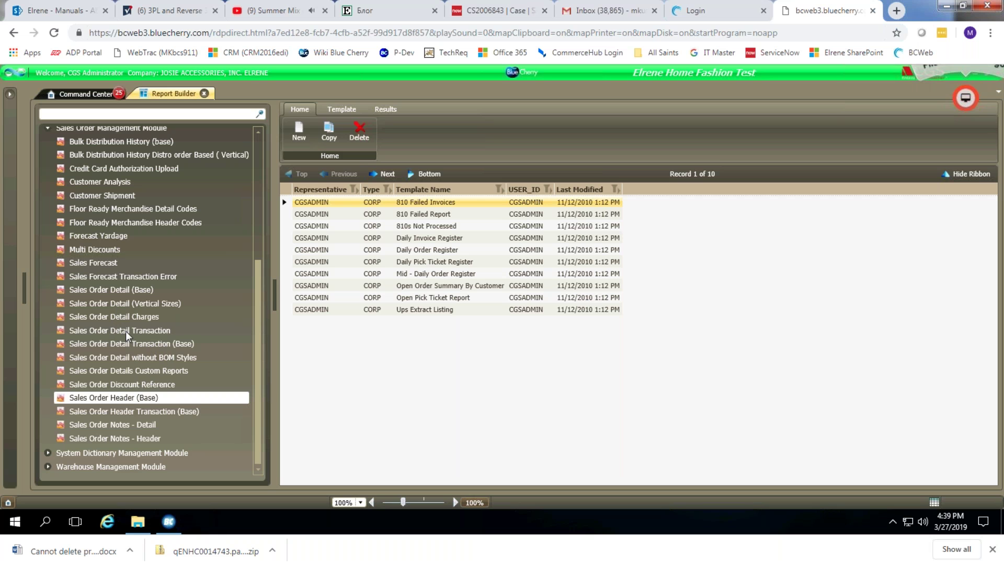
left_click(115, 291)
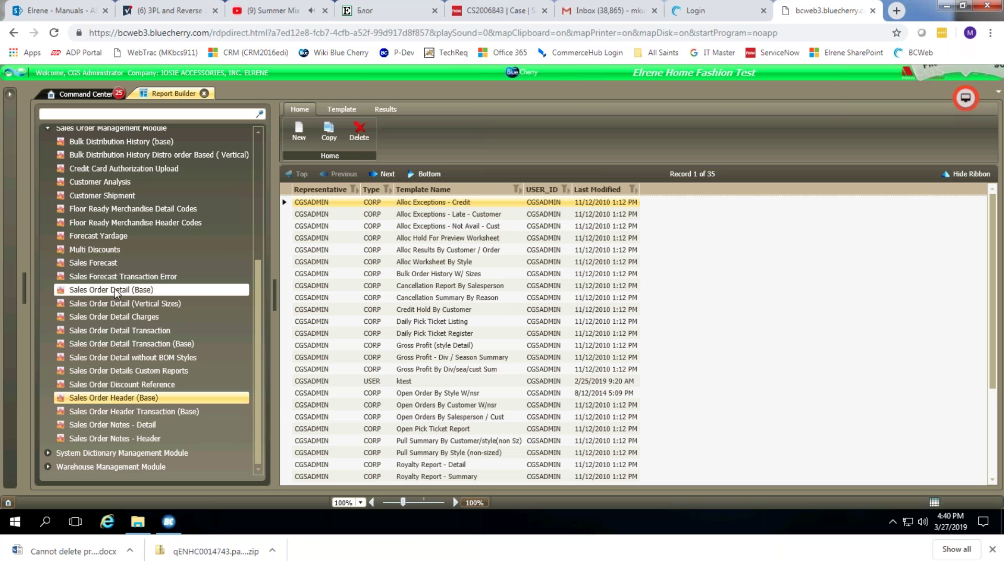
left_click(113, 290)
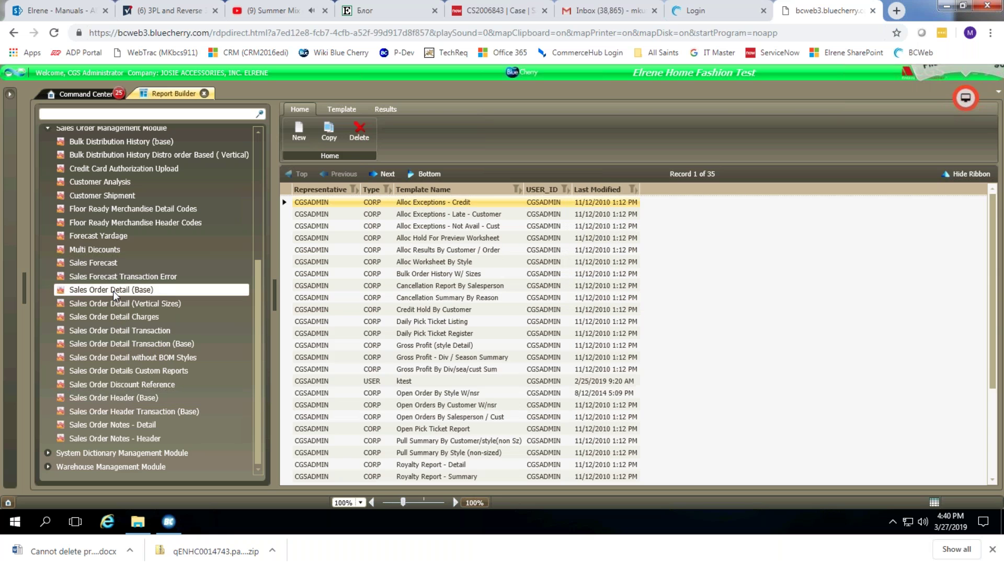
Browse the 35 Sales Order Detail templates, selecting Alloc Results By Customer / Order.
left_click(357, 242)
left_click(448, 251)
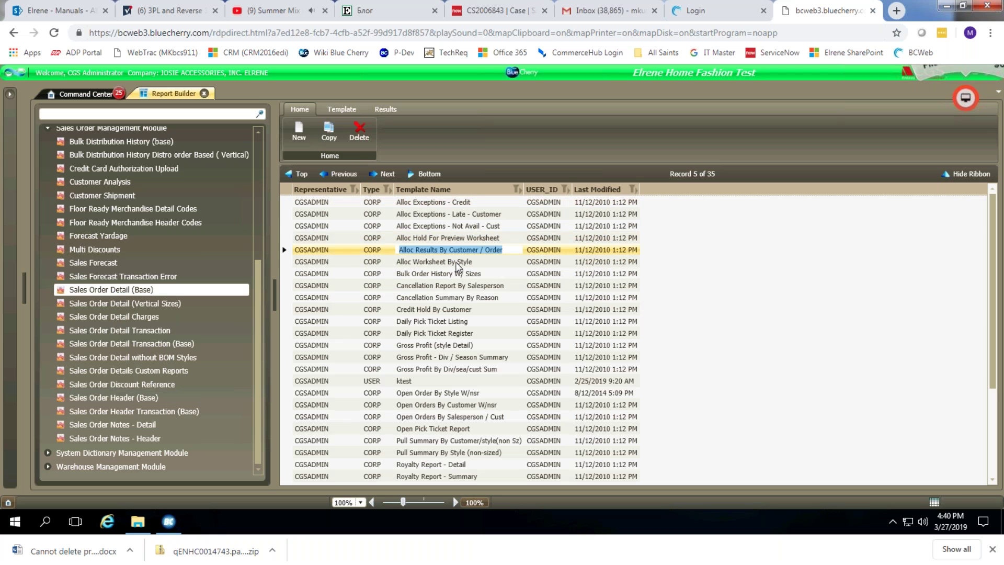
scroll(457, 266, "down", 4)
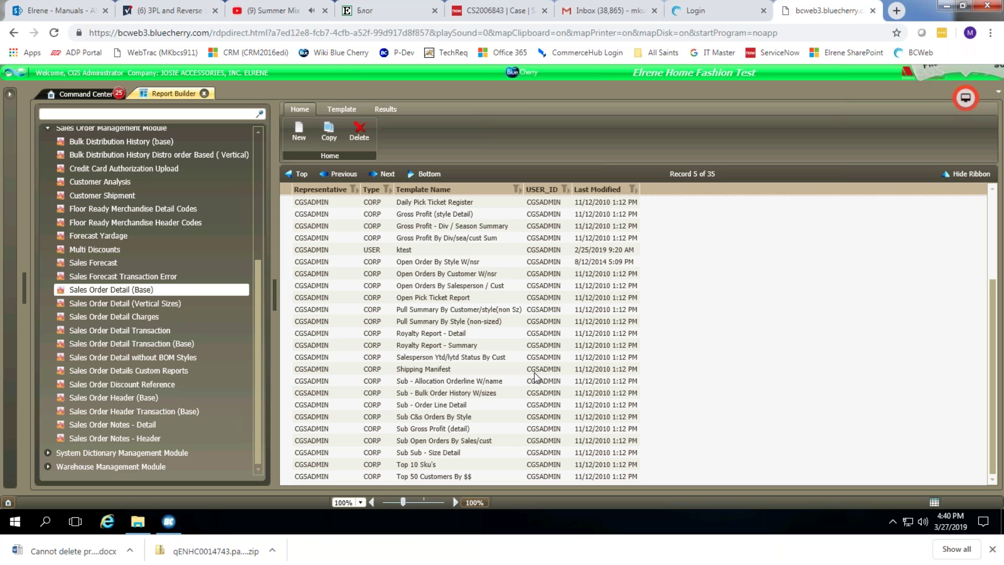
scroll(534, 376, "up", 4)
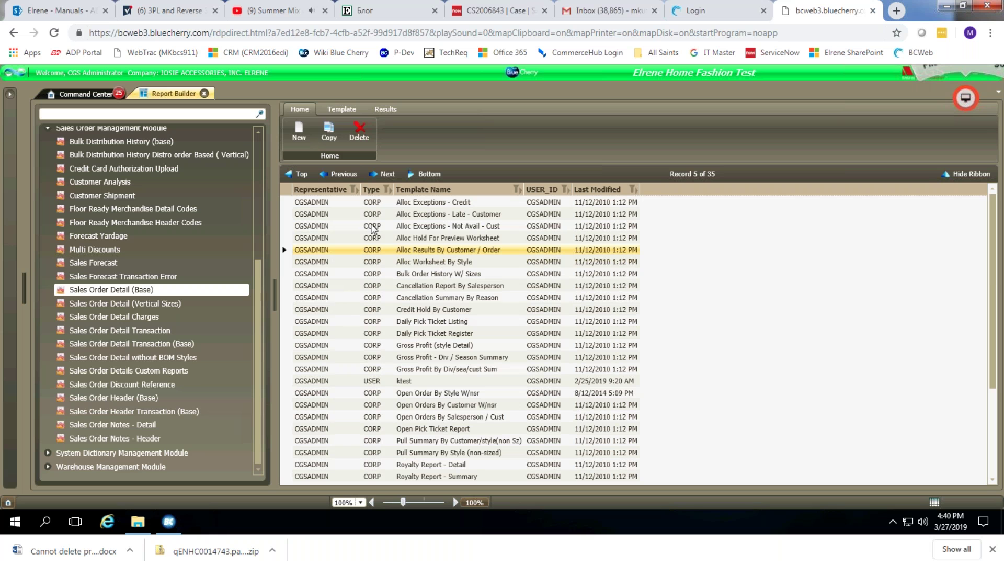
scroll(453, 383, "down", 4)
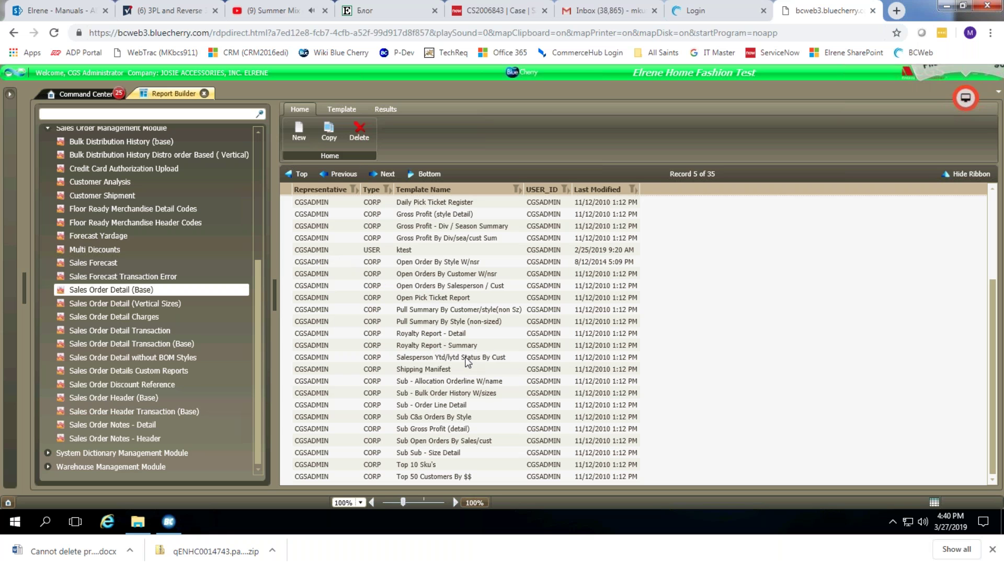
scroll(464, 355, "up", 4)
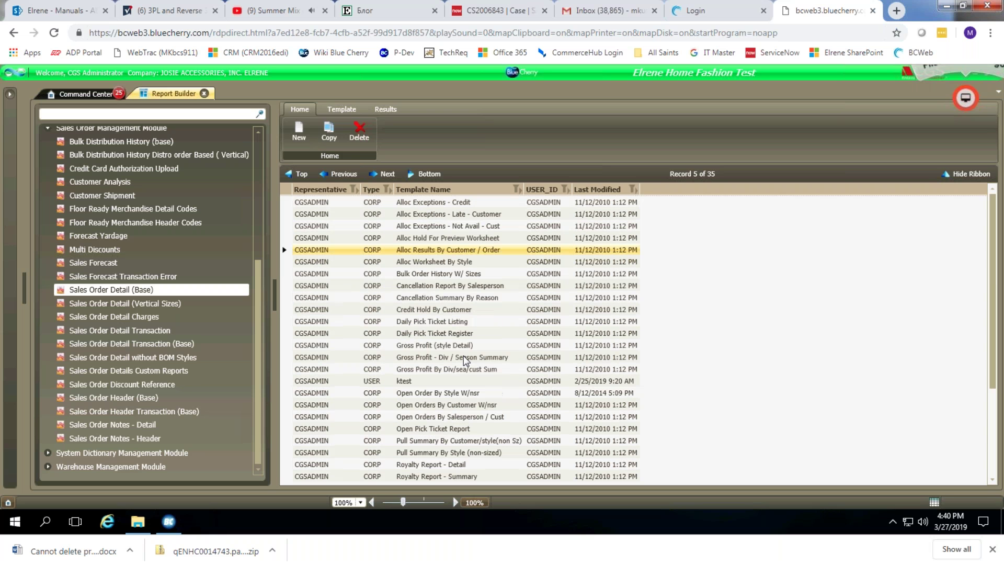
scroll(463, 358, "down", 4)
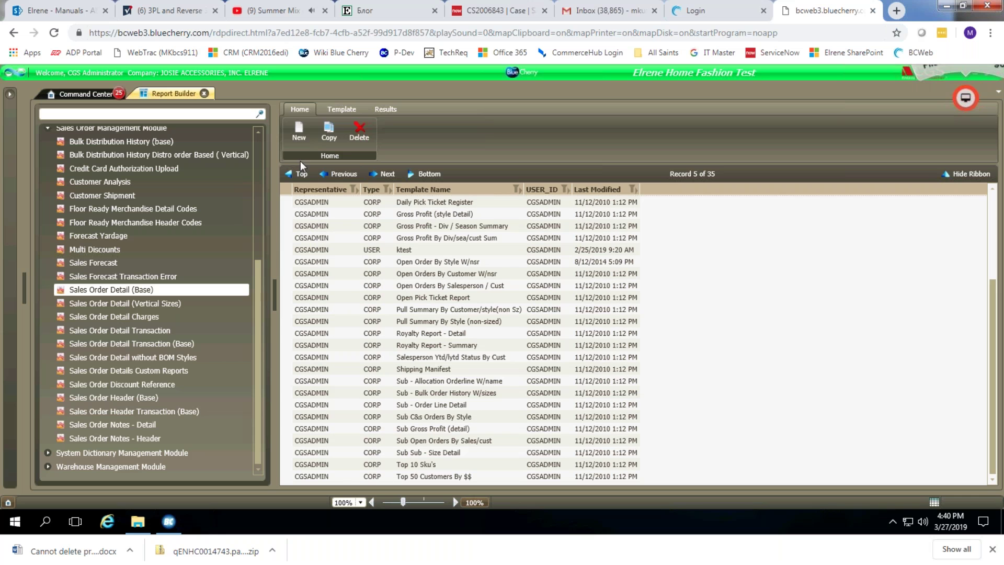
Start a new Sales Order Detail (Base) template of type Corporate.
left_click(300, 129)
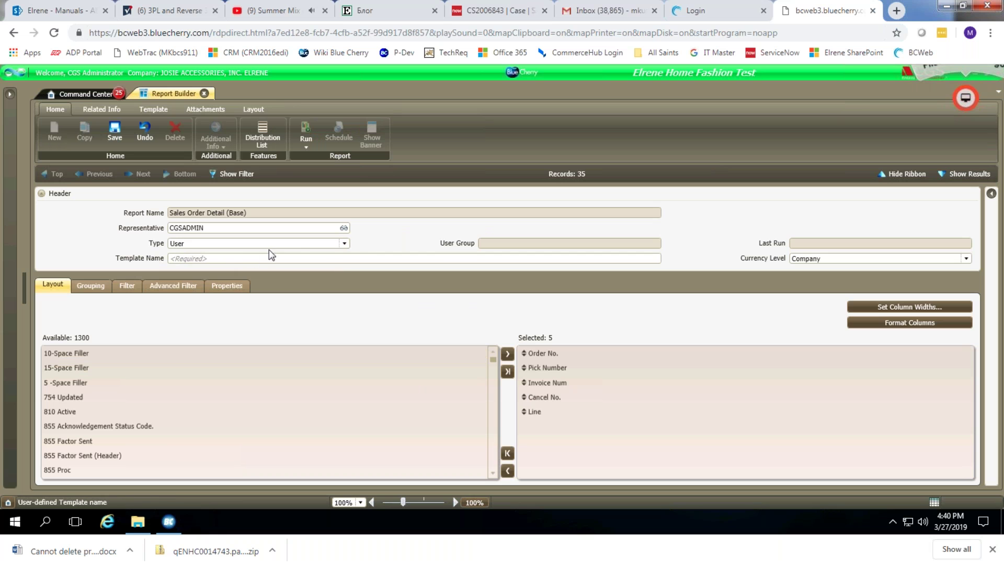
left_click(343, 243)
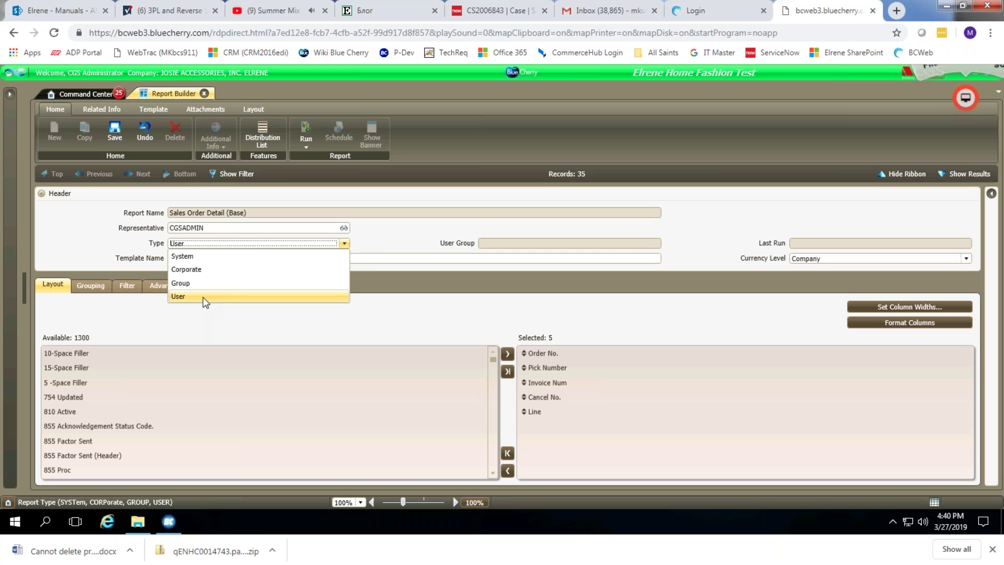
left_click(208, 269)
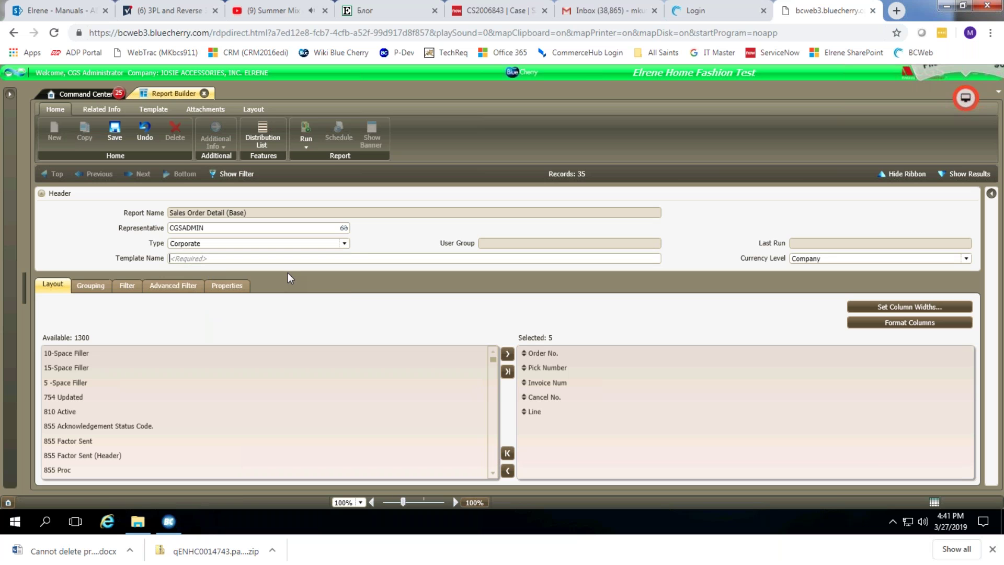
Name the template 'OPEN ORDER REPORT (MK)'.
type("Open Order Report - MK")
key("BackSpace")
key("BackSpace")
type("DN")
key("BackSpace")
key("BackSpace")
key("BackSpace")
key("BackSpace")
key("BackSpace")
key("BackSpace")
key("BackSpace")
key("BackSpace")
key("BackSpace")
key("BackSpace")
key("BackSpace")
key("BackSpace")
key("BackSpace")
key("BackSpace")
key("BackSpace")
key("BackSpace")
key("BackSpace")
key("BackSpace")
key("BackSpace")
key("BackSpace")
key("BackSpace")
type("PEN O")
type("RDER R")
type("ERPO")
key("BackSpace")
key("BackSpace")
key("BackSpace")
key("BackSpace")
type("EPORT (MK)")
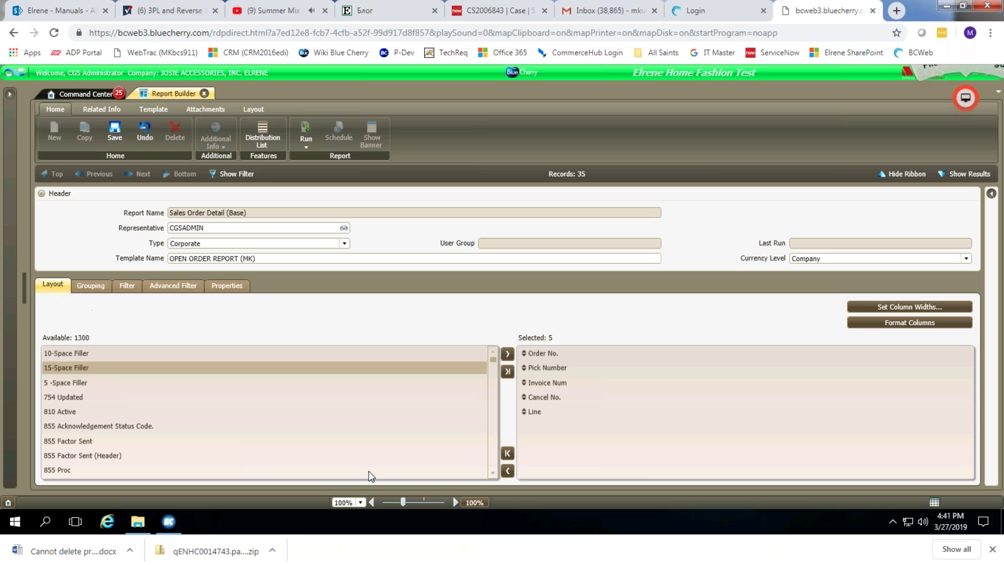
Inspect the layout fields Order No., Invoice Num, 10-Space Filler and Pick Number.
left_click(543, 354)
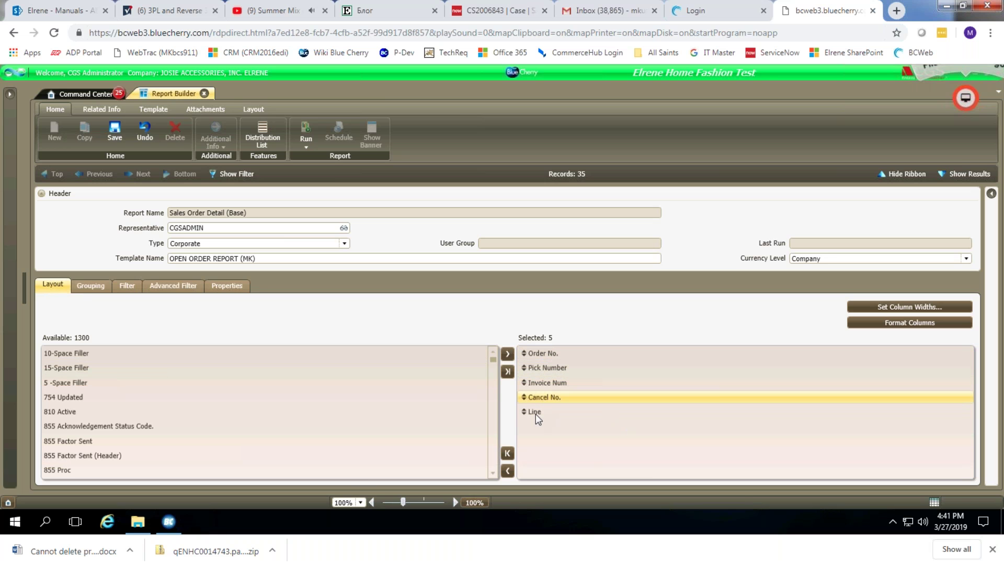
left_click(549, 352)
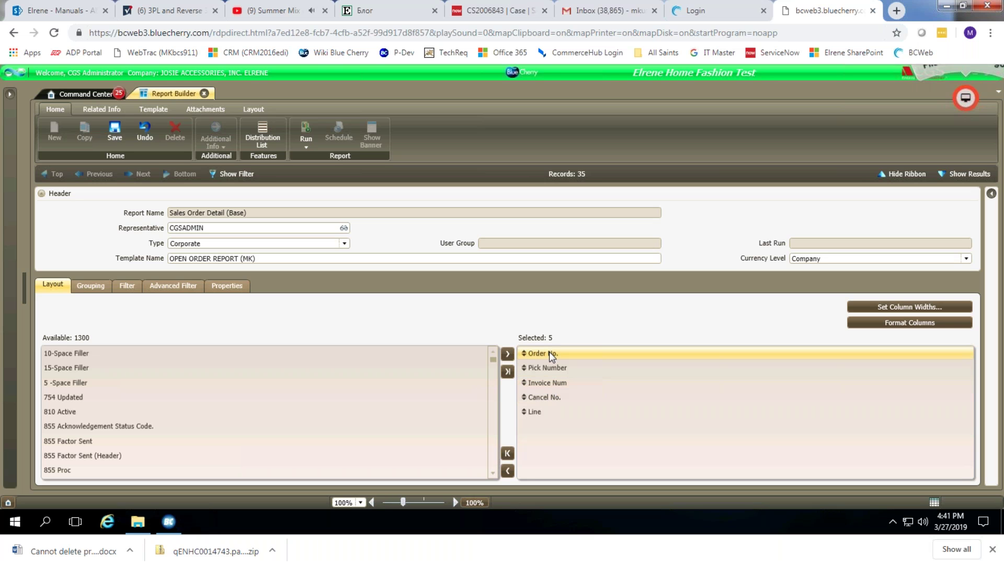
left_click(548, 386)
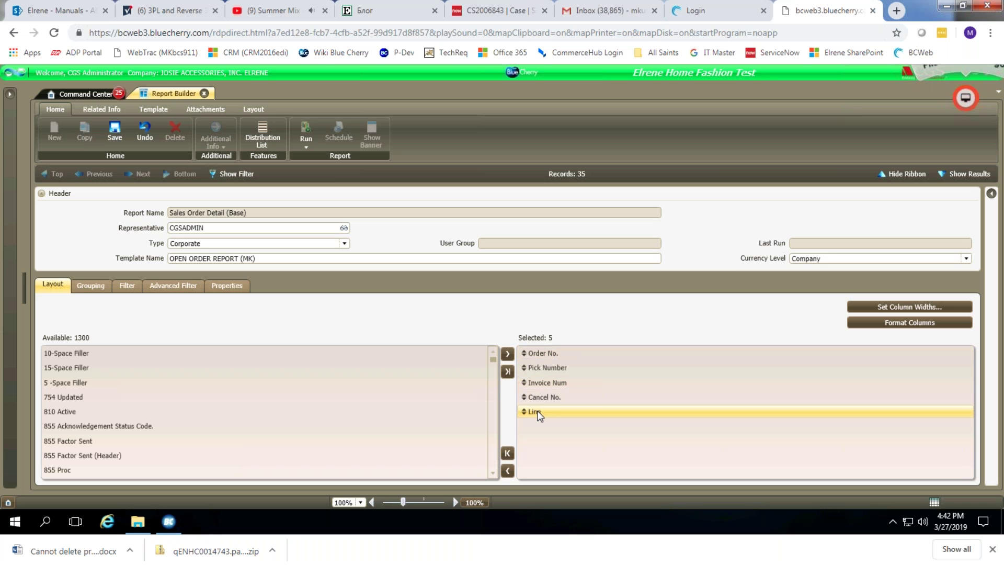
left_click(548, 352)
left_click(82, 353)
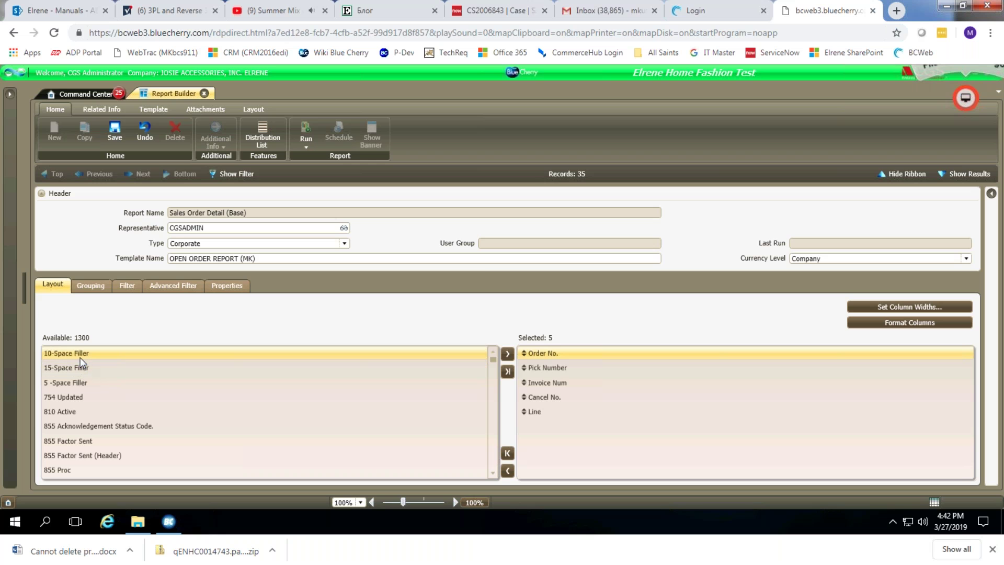
left_click(547, 368)
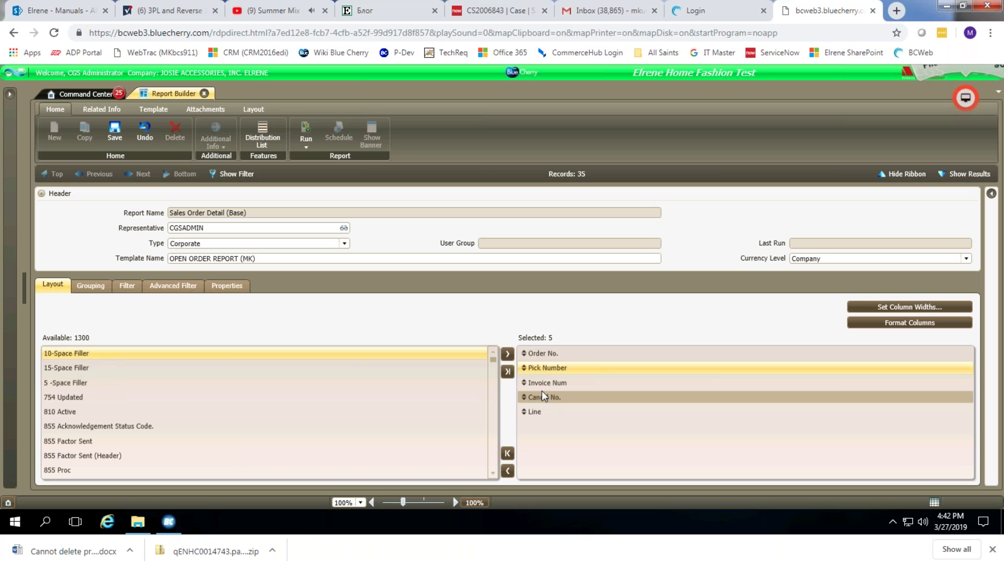
Check the grouping and sort settings, then display the Filter field list.
left_click(89, 290)
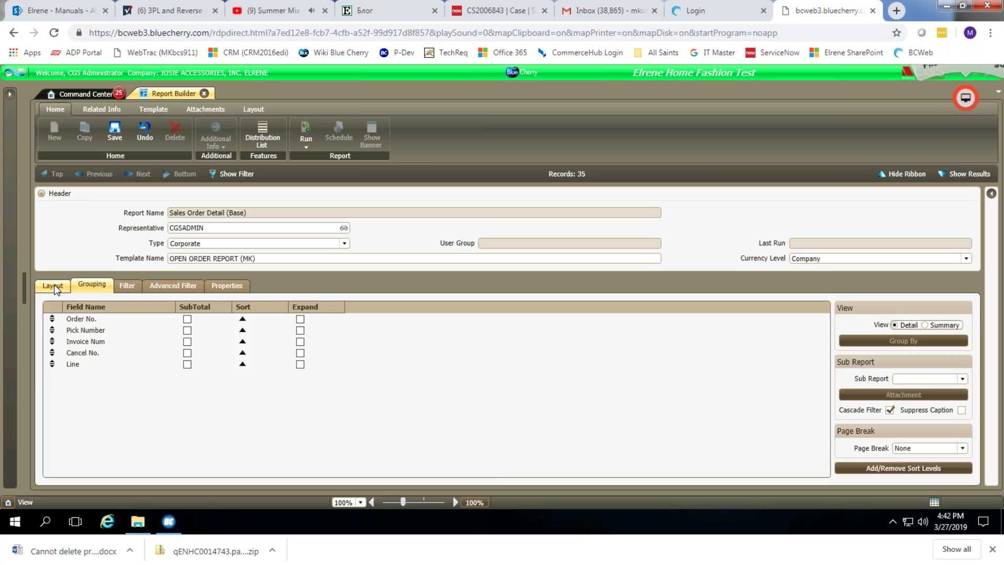
left_click(55, 286)
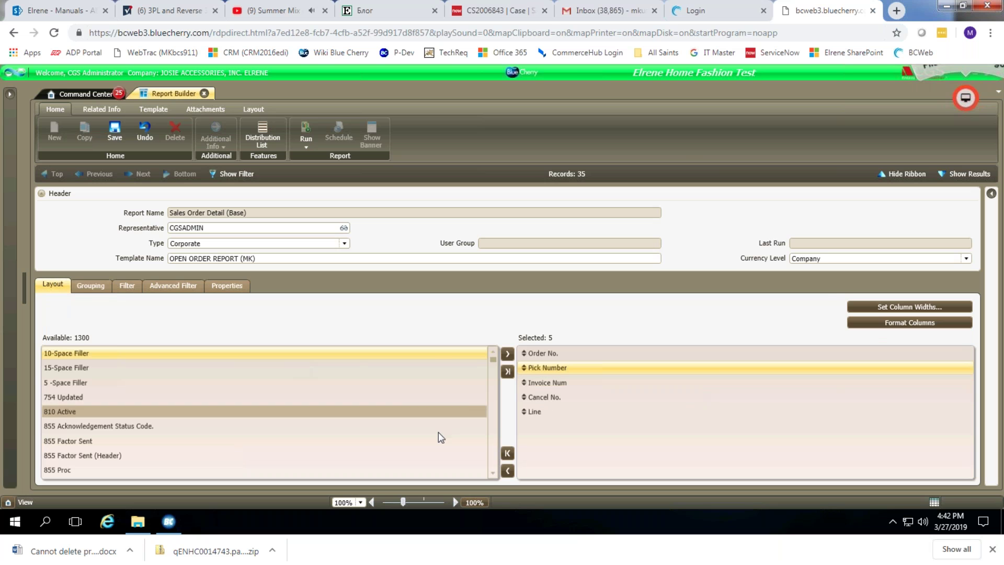
left_click(91, 286)
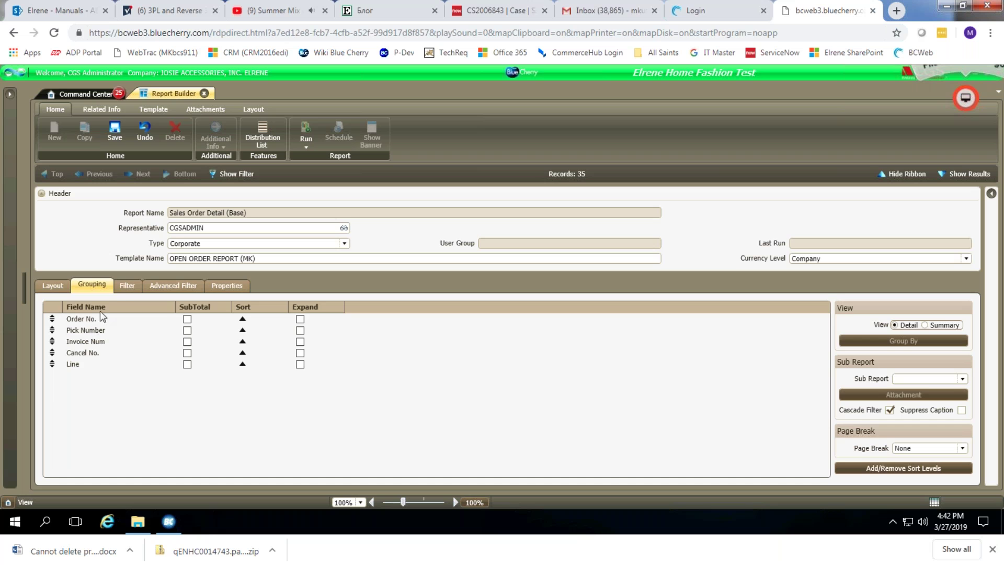
left_click(127, 285)
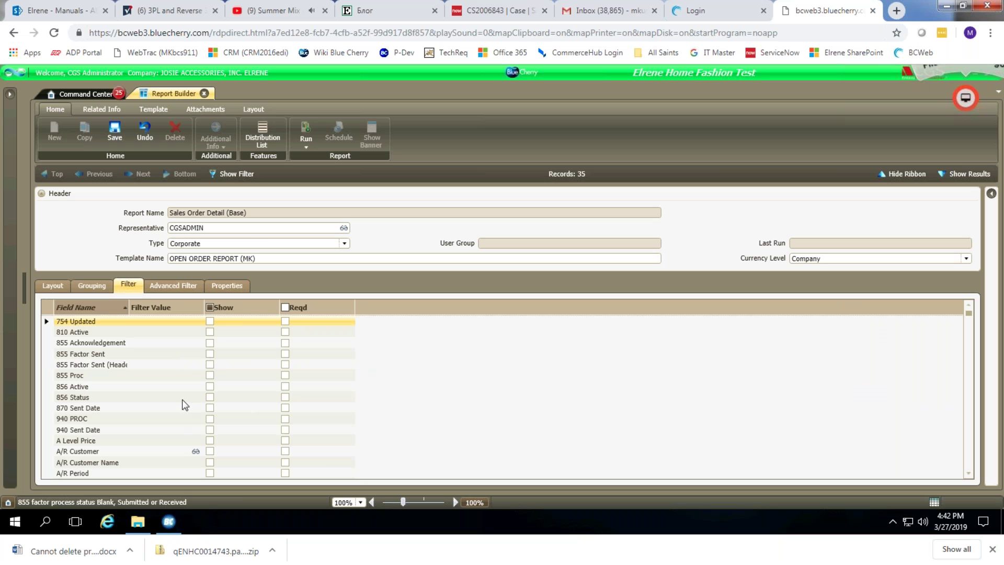
Find Customer via 'custom', tick its Show box, and view the empty Advanced Filter.
scroll(188, 401, "down", 10)
scroll(199, 401, "down", 5)
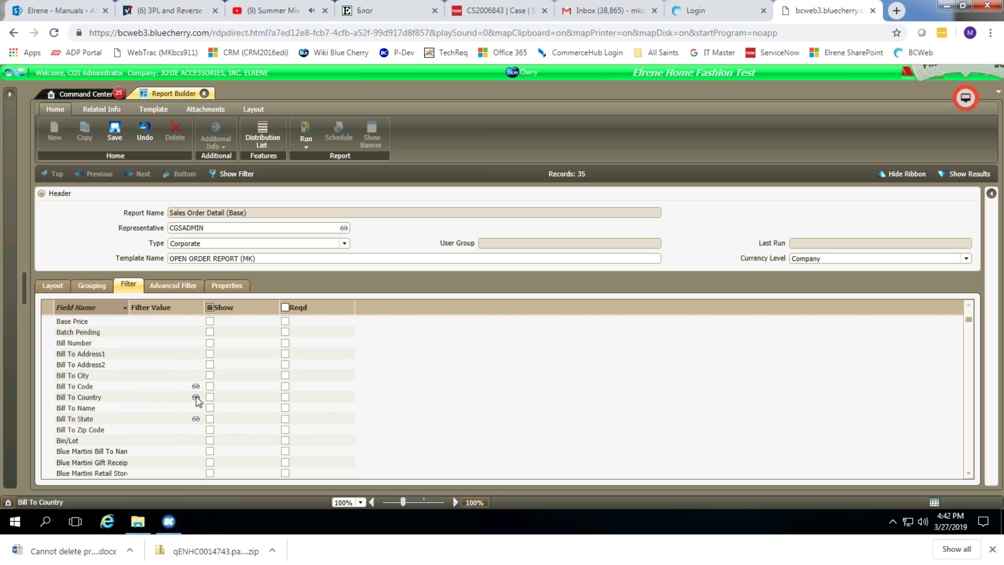
scroll(198, 401, "down", 8)
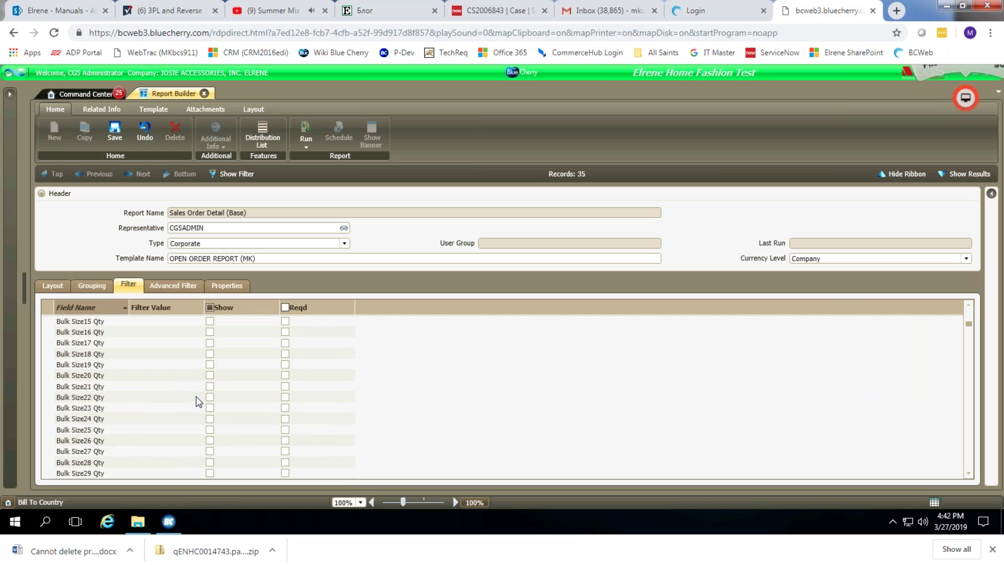
scroll(190, 399, "down", 5)
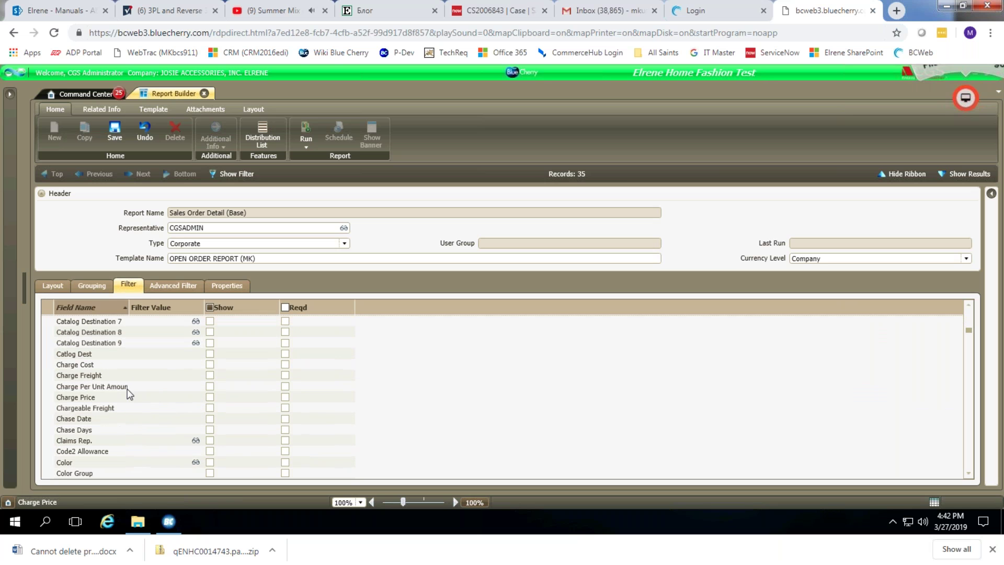
scroll(112, 410, "down", 2)
scroll(112, 417, "down", 5)
left_click(99, 356)
scroll(149, 374, "up", 1)
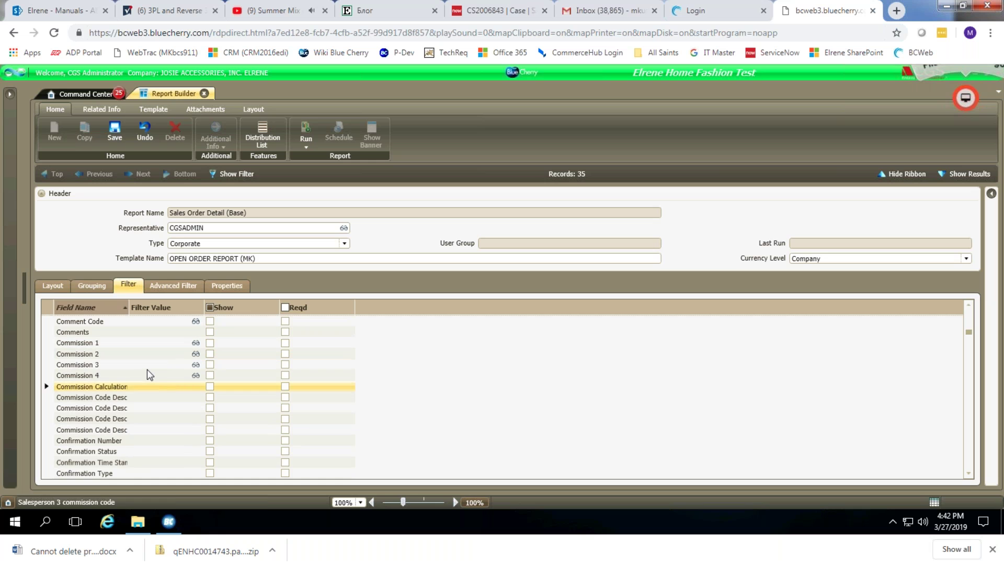
type("custom")
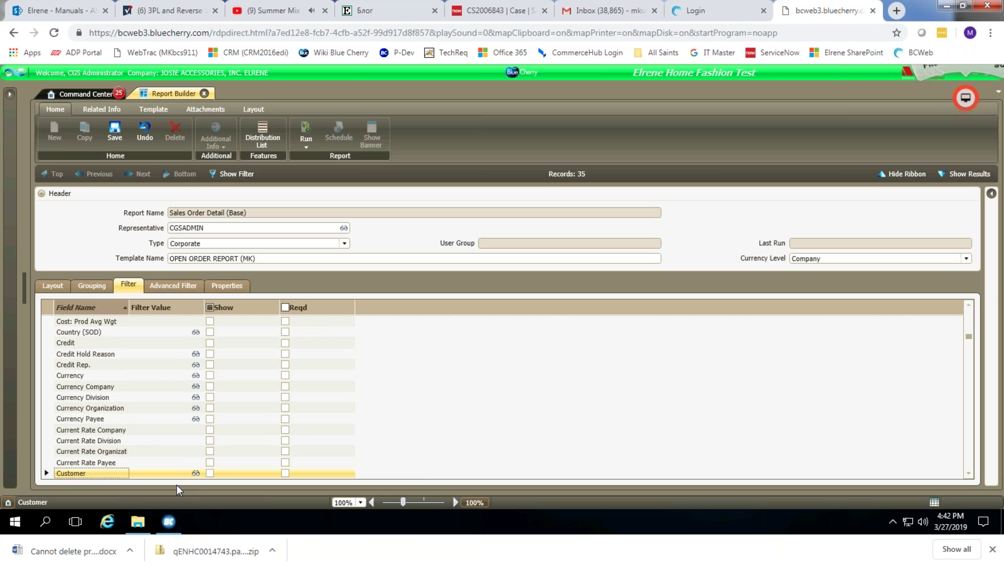
left_click(211, 472)
left_click(179, 287)
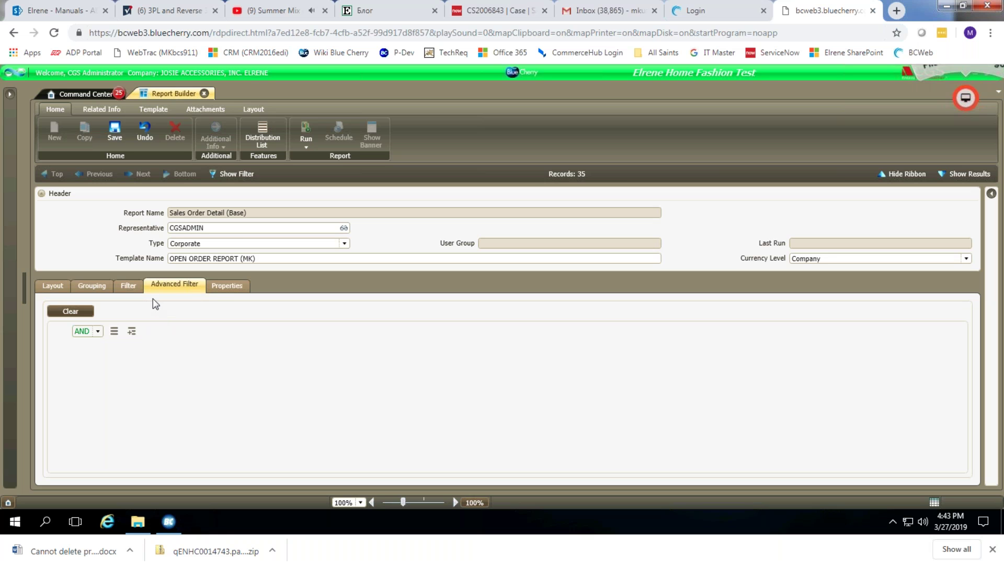
In Properties, set Paper Size to Letter and Orientation to Landscape.
left_click(225, 287)
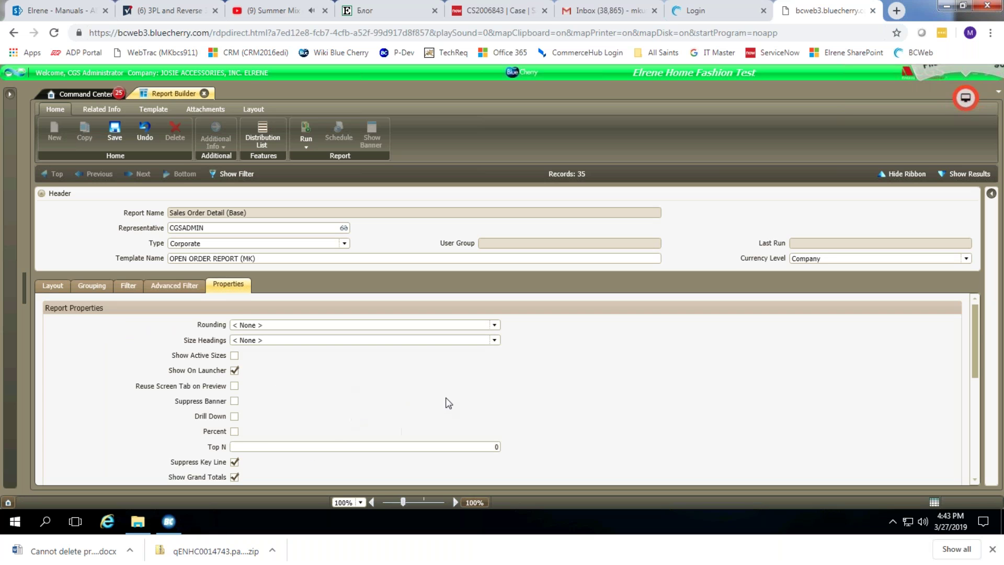
scroll(459, 410, "down", 5)
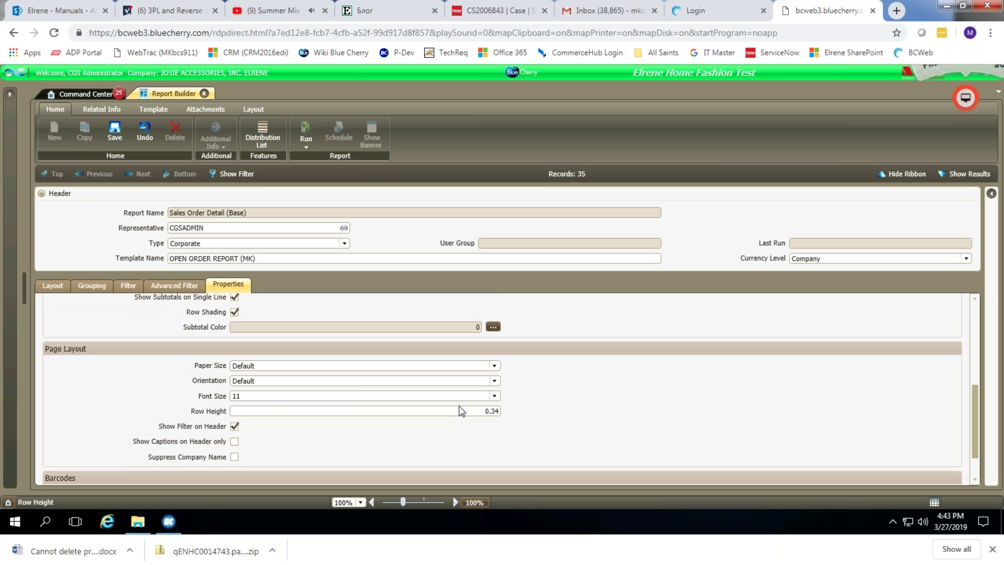
left_click(241, 366)
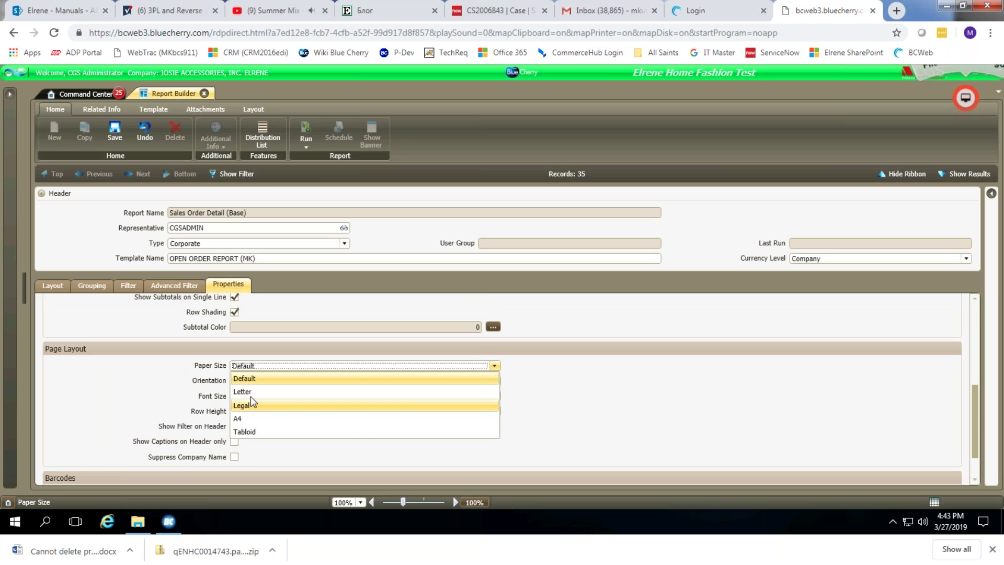
left_click(250, 395)
left_click(260, 380)
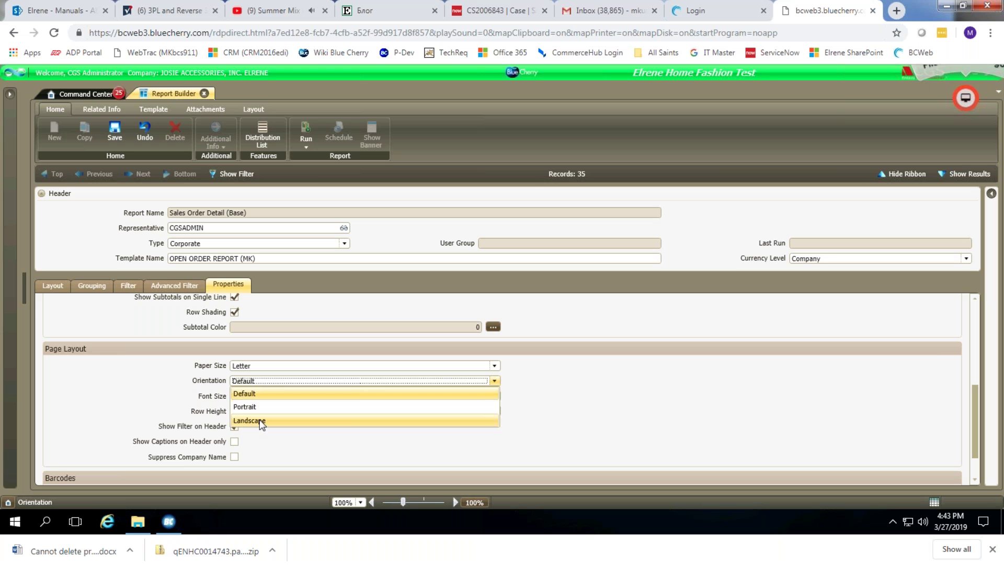
left_click(261, 422)
scroll(611, 411, "down", 1)
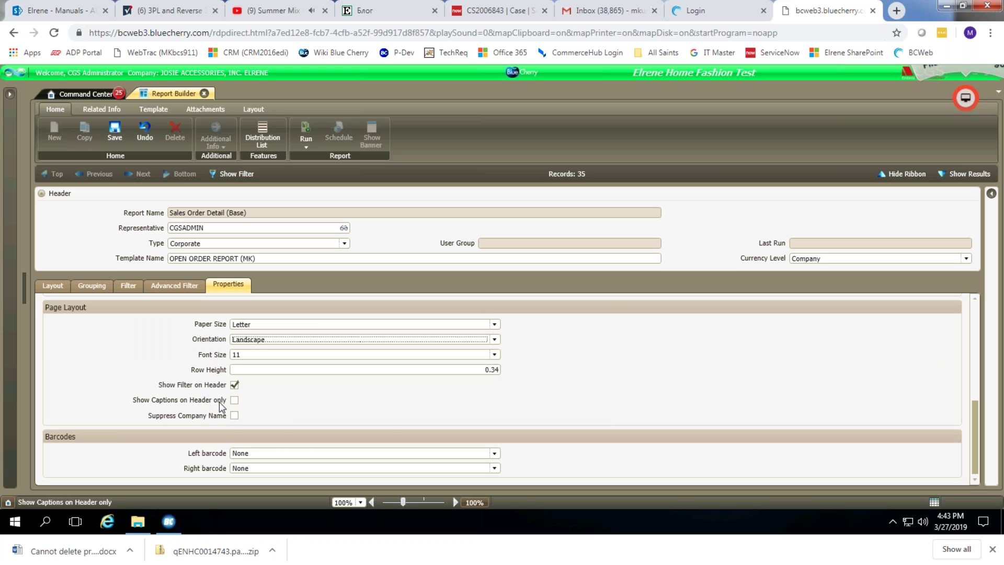
scroll(238, 416, "up", 4)
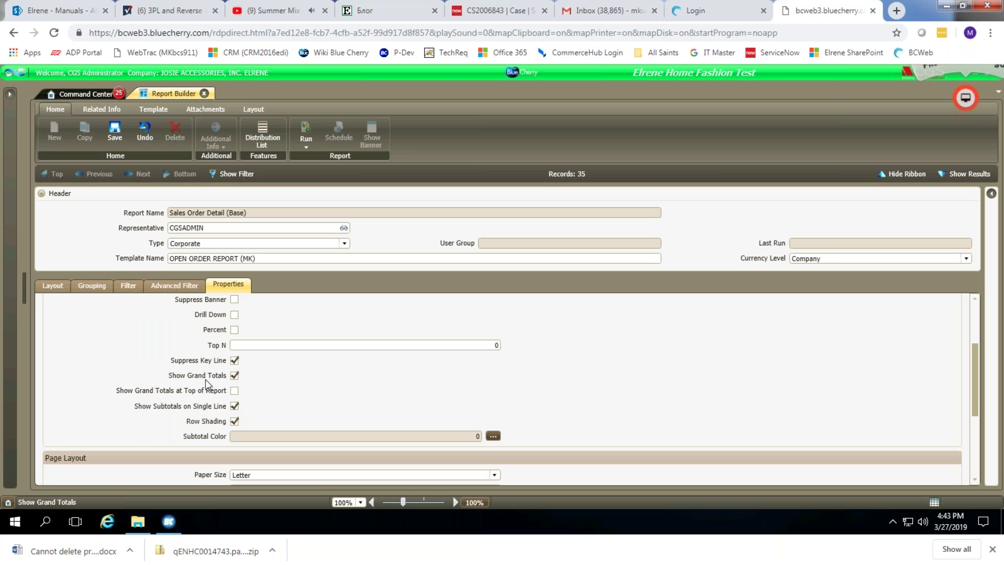
scroll(208, 385, "up", 3)
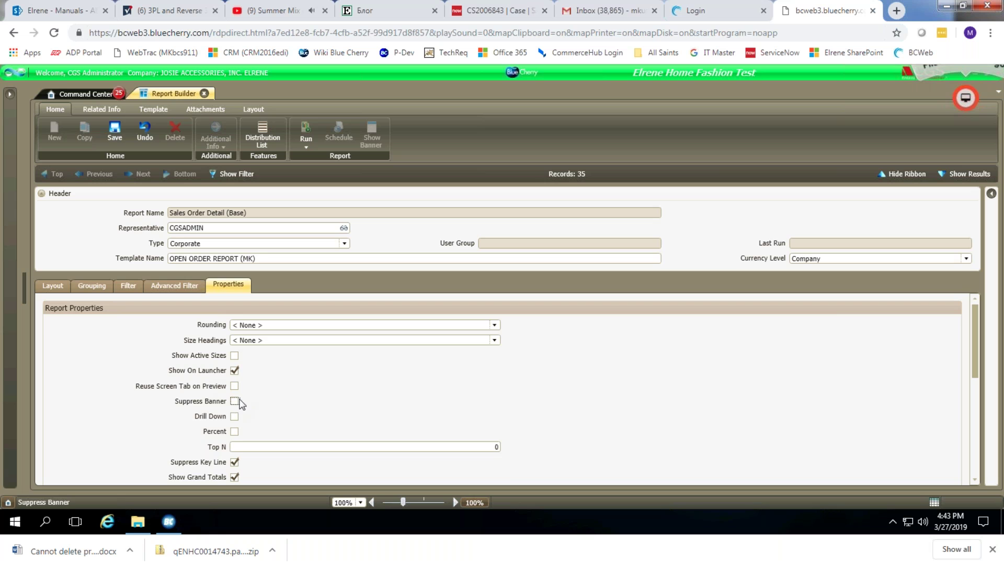
Return to the Layout and save OPEN ORDER REPORT (MK) as record 36.
left_click(53, 285)
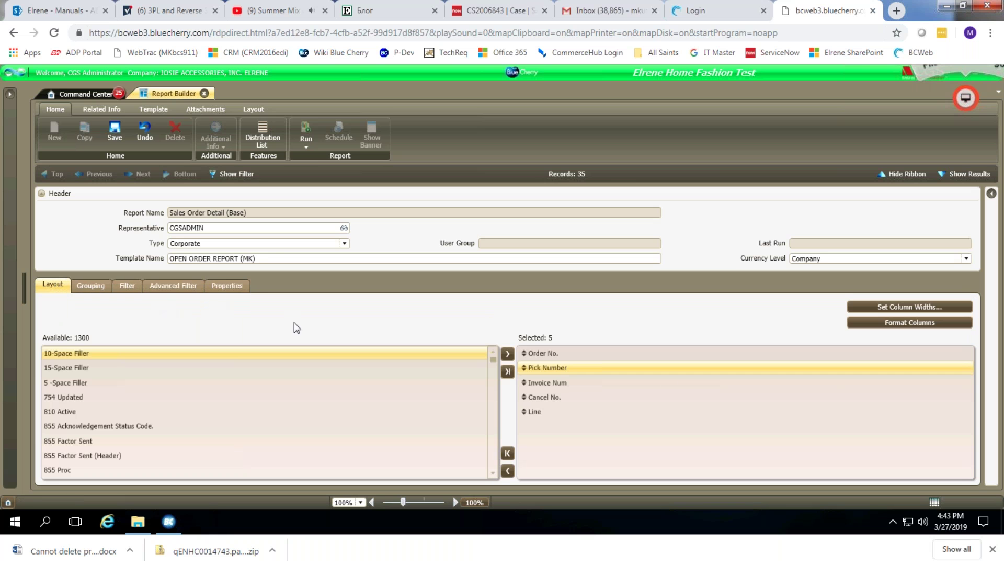
left_click(113, 135)
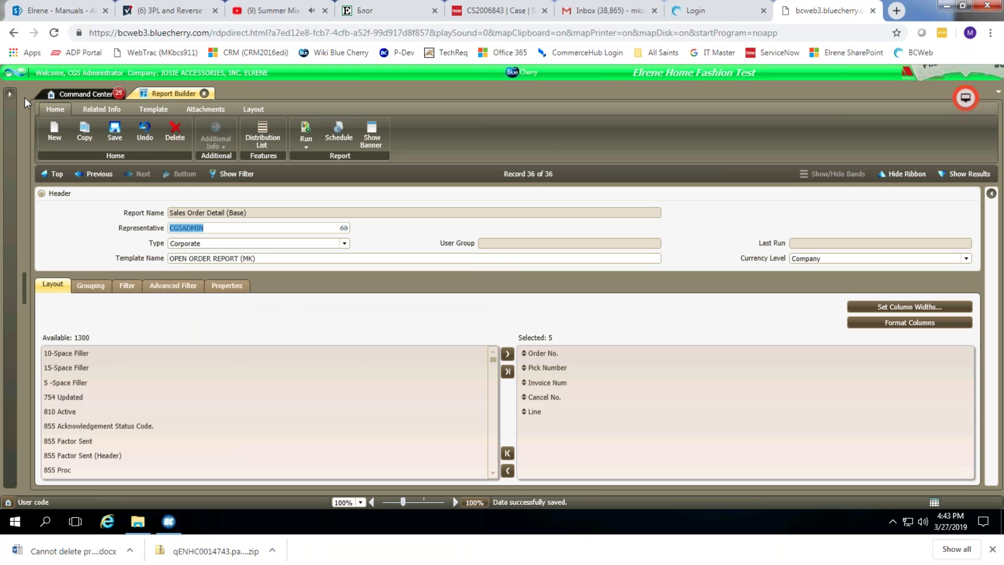
left_click(9, 98)
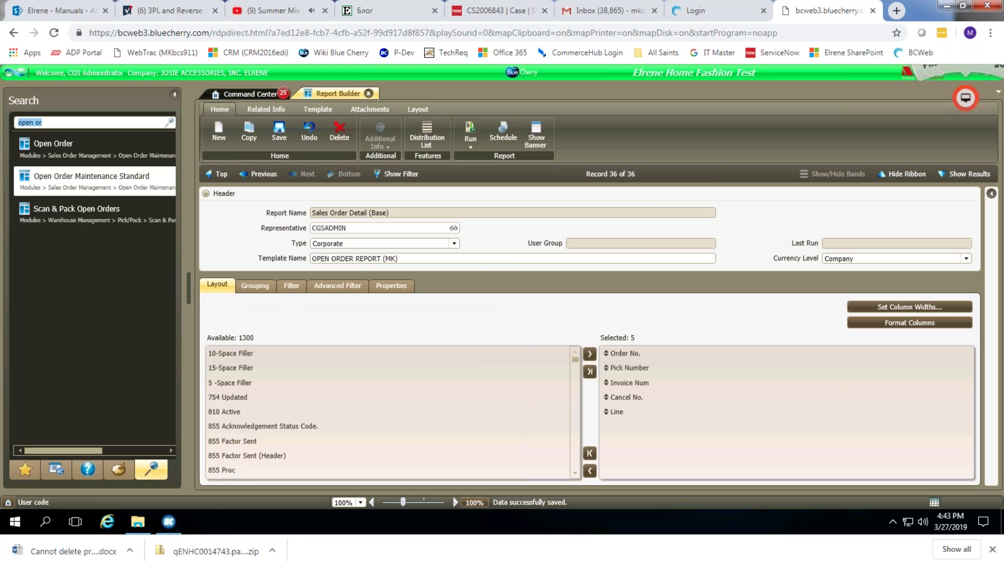
Preview the report and scroll through its two pages of nine order lines.
left_click(174, 94)
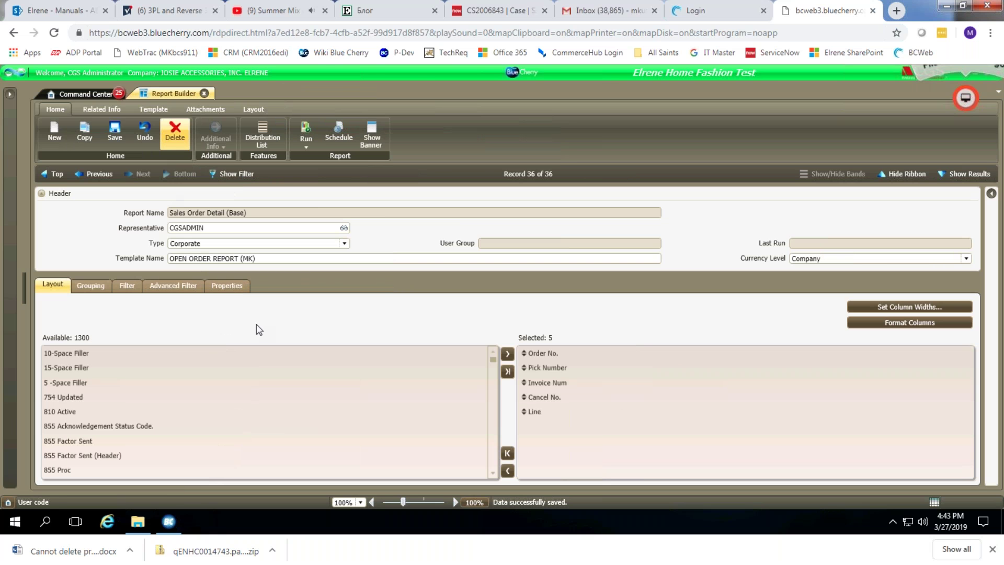
left_click(306, 137)
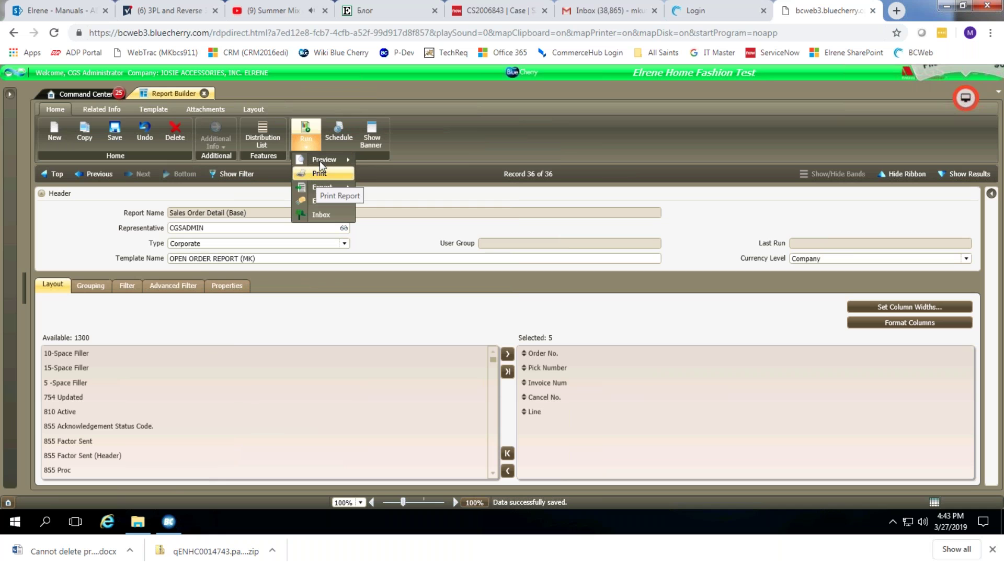
mouse_move(322, 161)
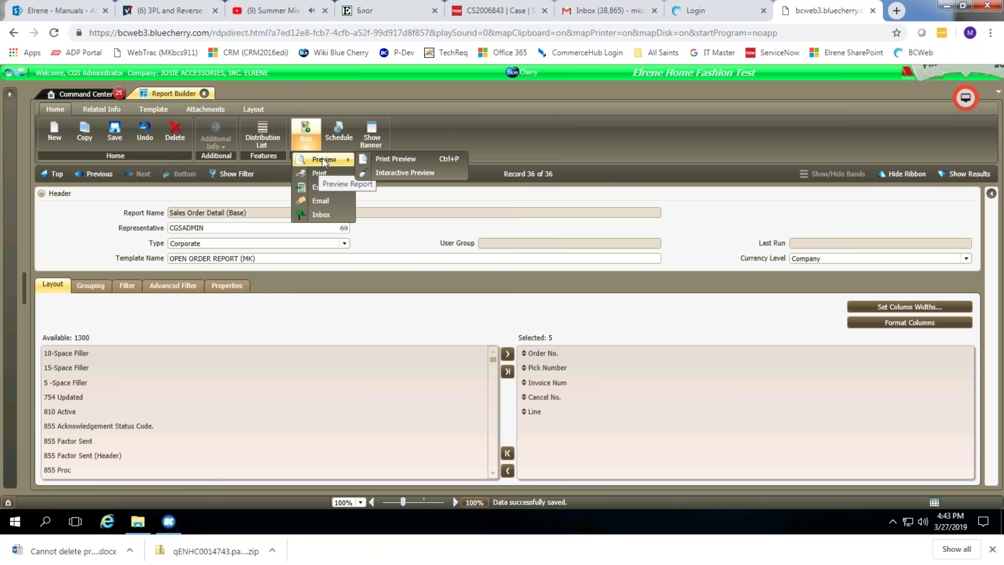
left_click(305, 129)
left_click(306, 128)
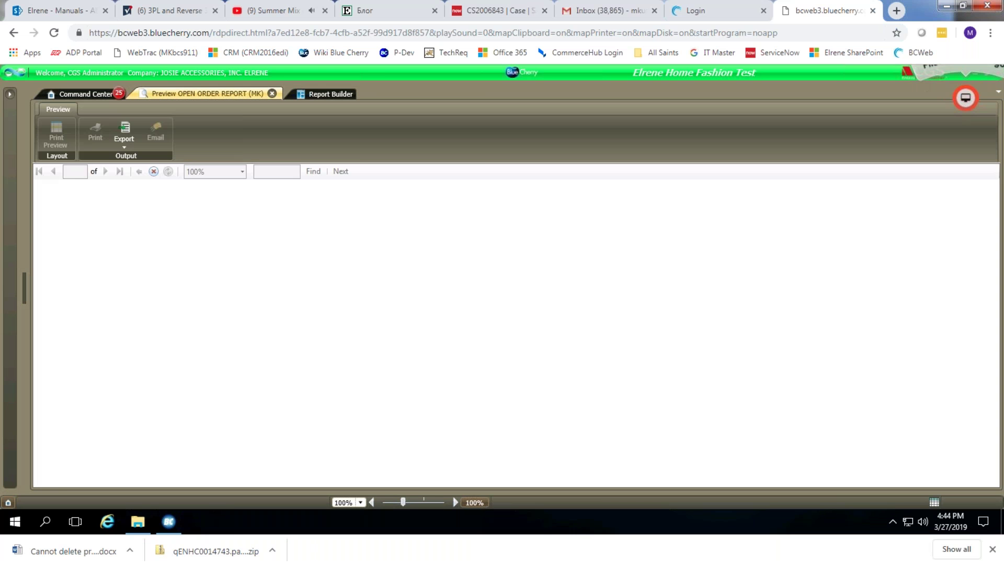
scroll(242, 361, "down", 3)
scroll(263, 386, "down", 3)
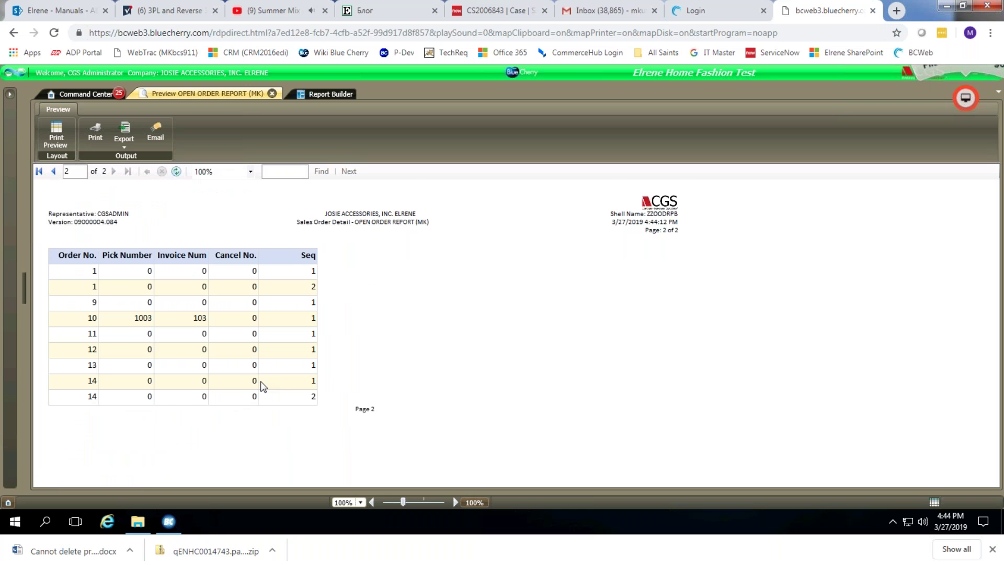
scroll(263, 386, "up", 3)
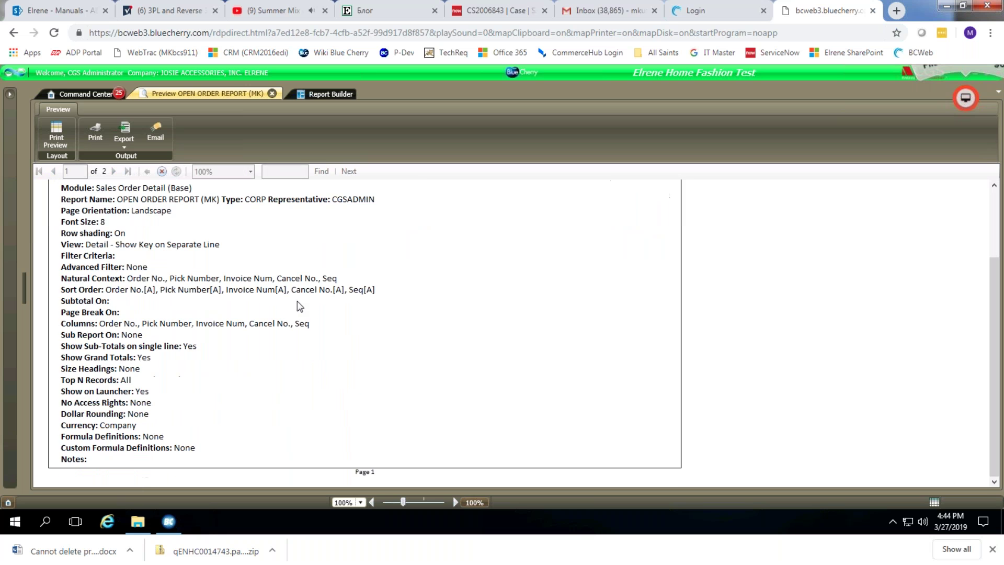
scroll(297, 301, "down", 3)
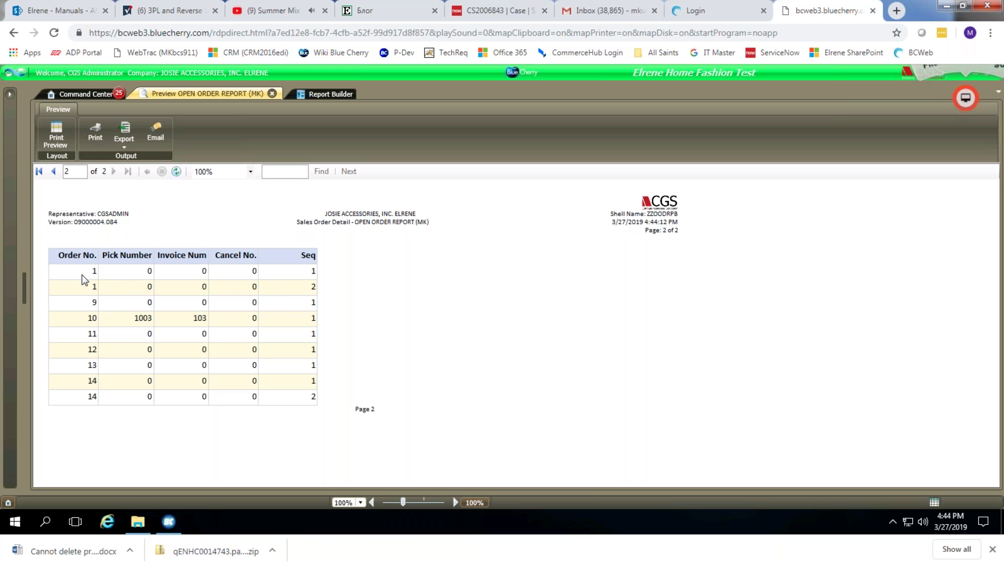
Compare the Order No., Invoice Num and Cancel No. layout columns against the preview.
left_click(311, 93)
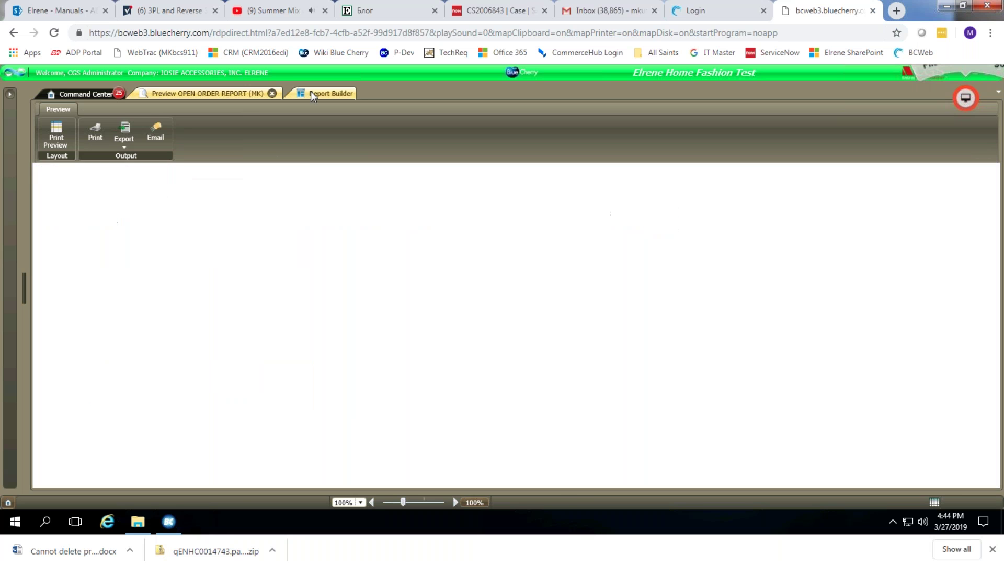
left_click(547, 353)
left_click(551, 382)
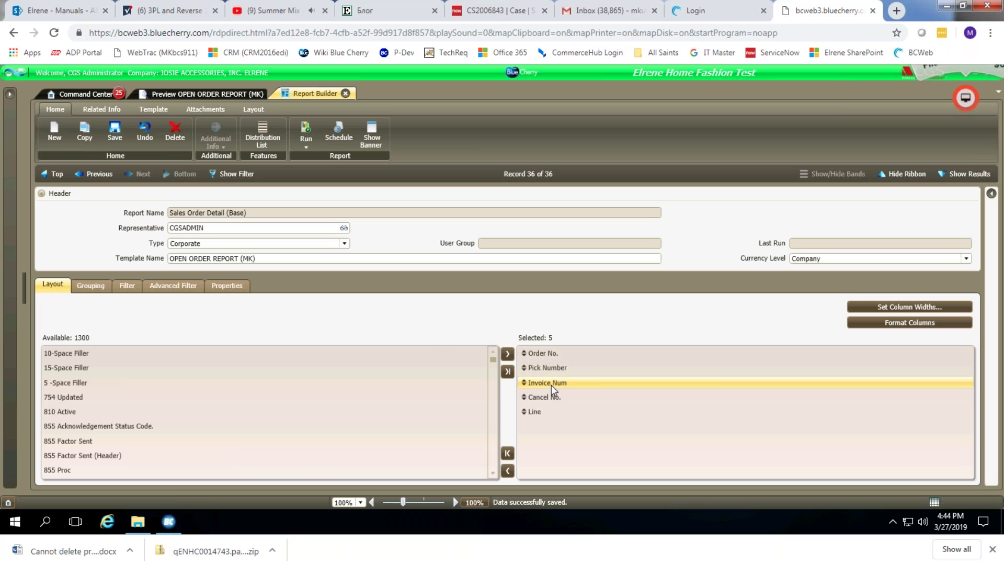
left_click(555, 397)
left_click(201, 95)
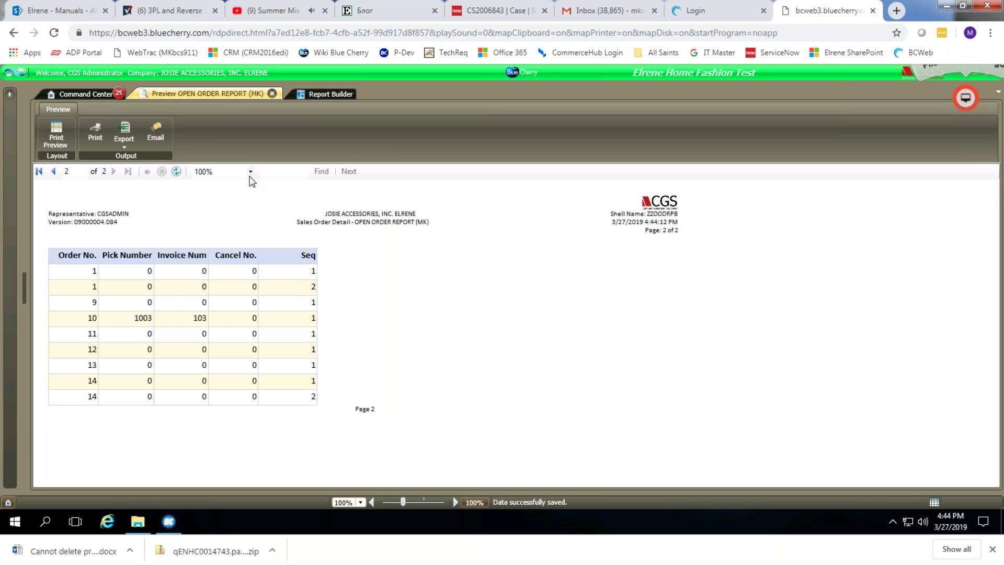
left_click(312, 92)
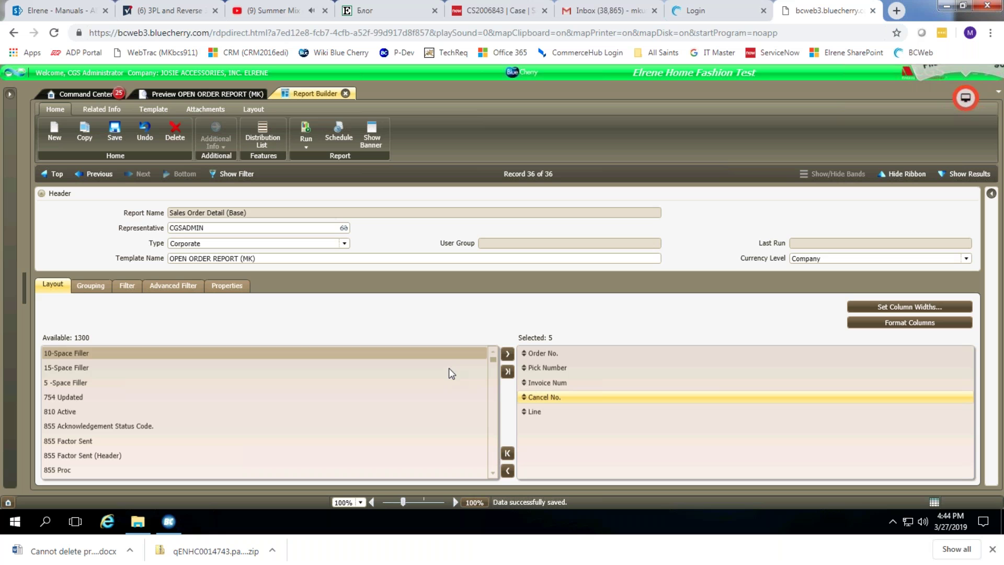
Add Style, Style Name and Total Units Open to the selected columns.
scroll(485, 388, "down", 10)
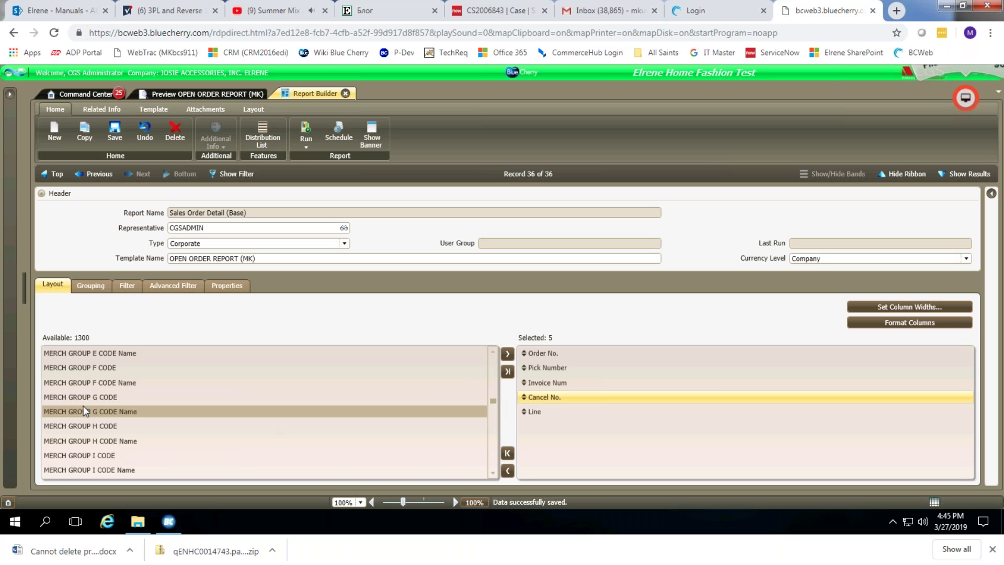
type("style")
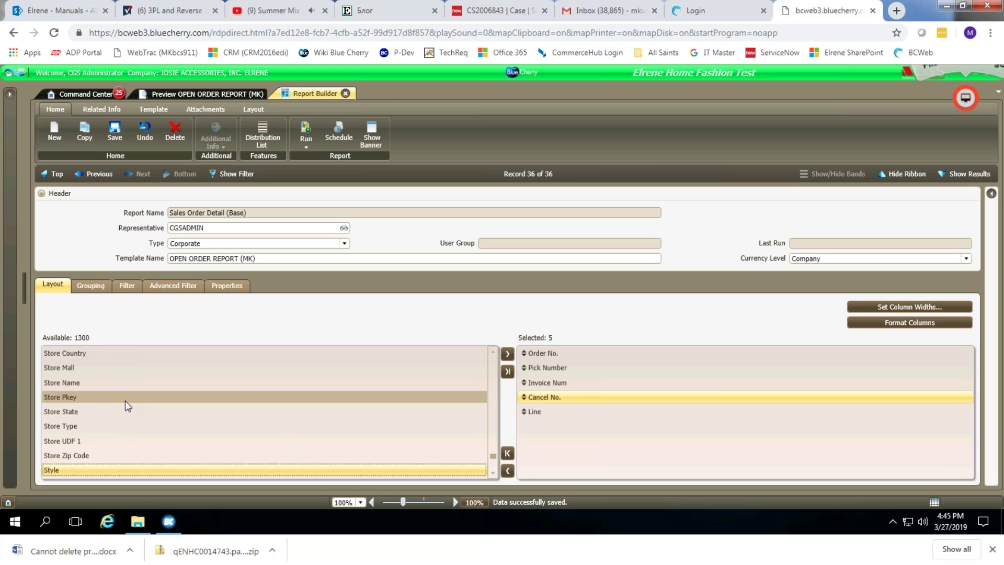
scroll(99, 435, "down", 2)
left_click_drag(55, 383, 570, 444)
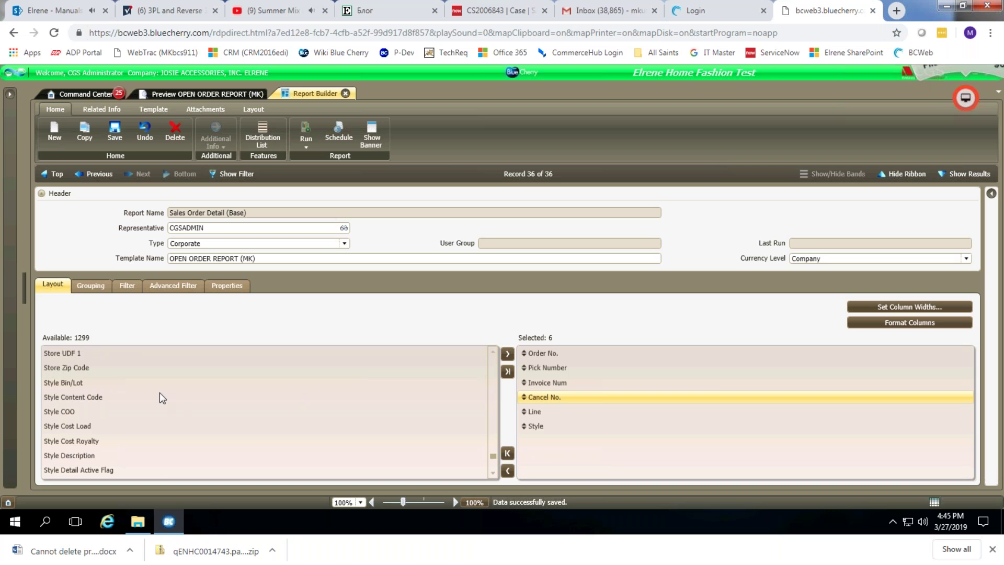
left_click(72, 395)
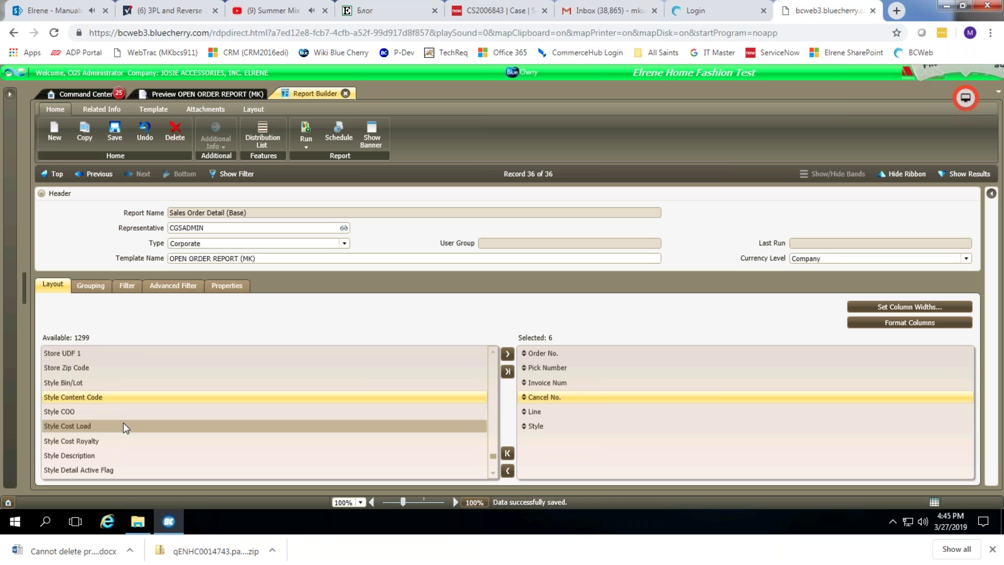
scroll(126, 428, "down", 5)
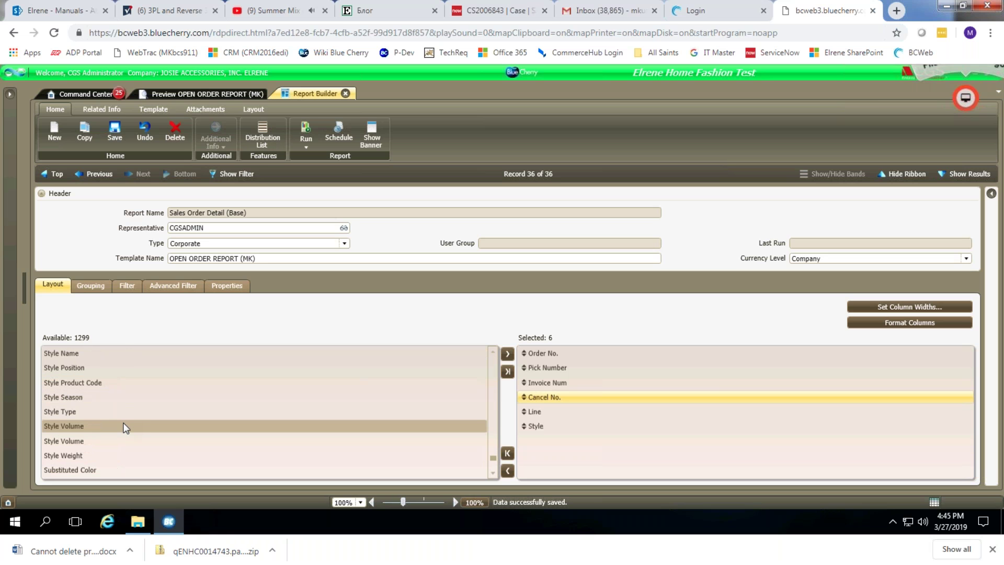
left_click_drag(67, 354, 543, 461)
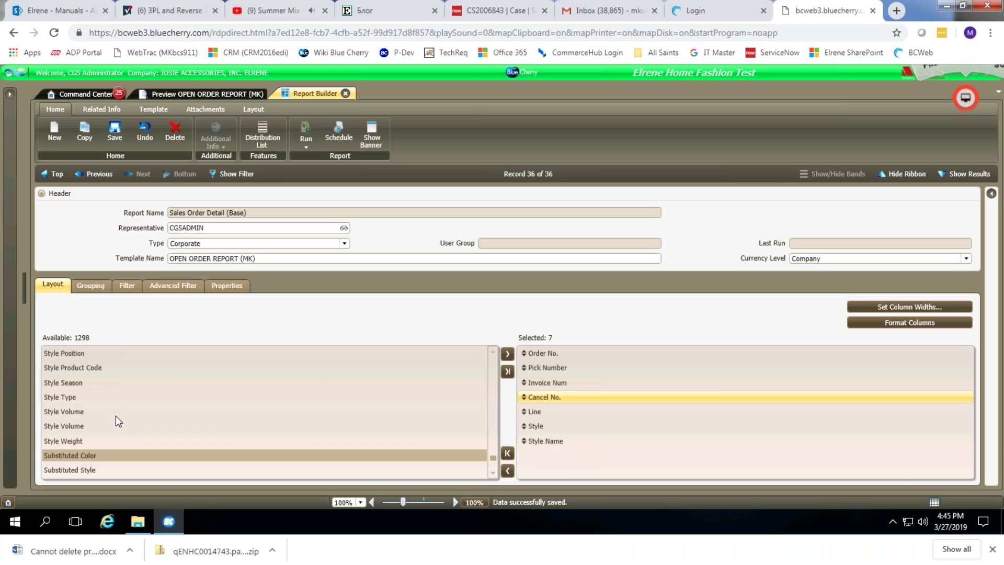
scroll(276, 428, "down", 5)
scroll(276, 427, "down", 3)
scroll(276, 427, "down", 2)
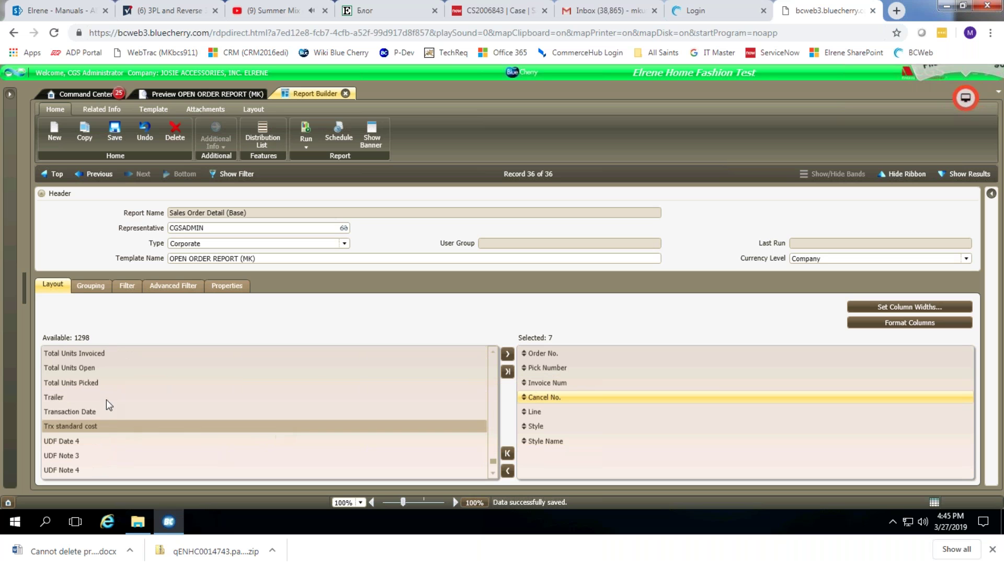
left_click(78, 370)
left_click_drag(86, 370, 549, 452)
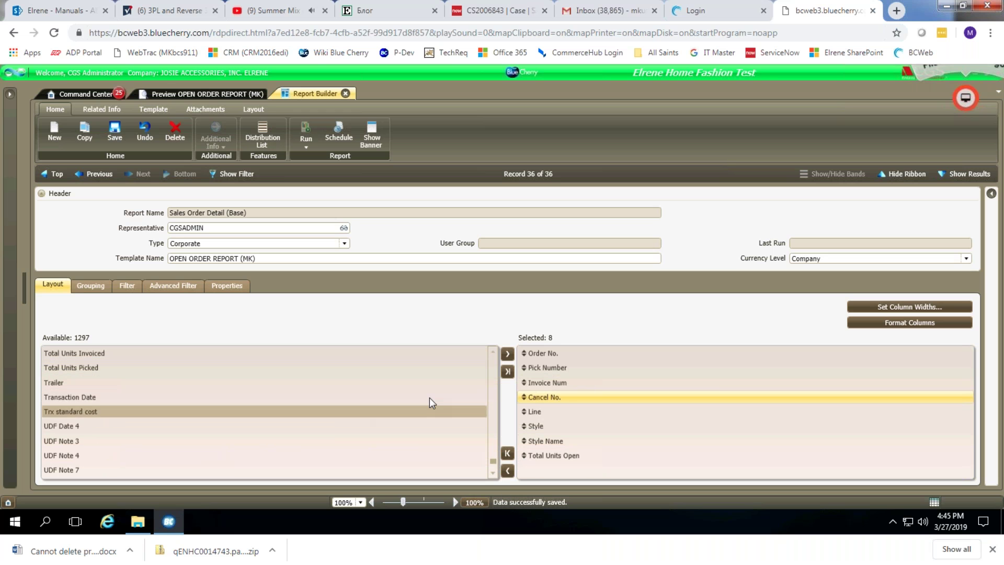
left_click_drag(492, 460, 492, 343)
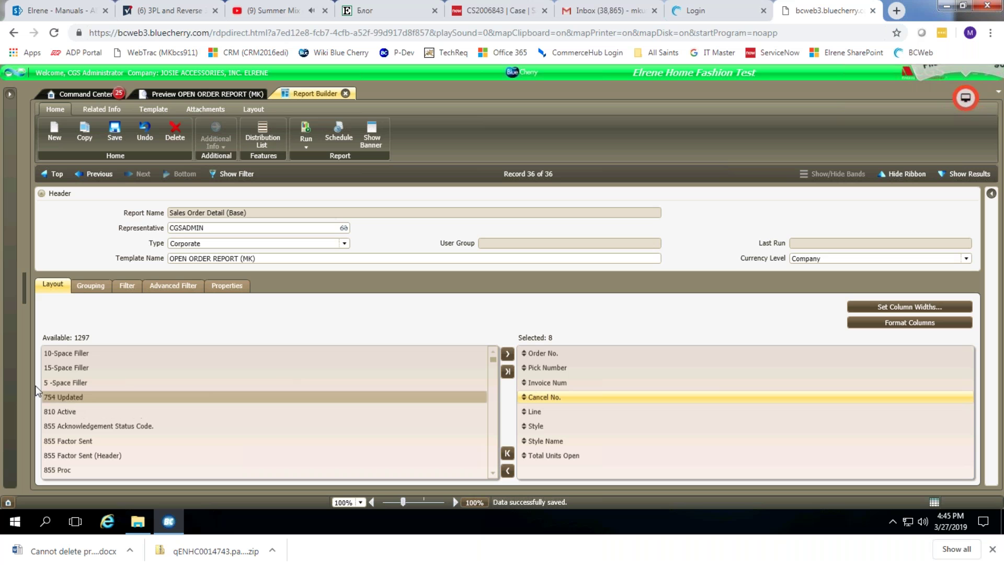
Add Customer to the columns and remove Pick Number, Invoice Num and Cancel No.
left_click(74, 369)
key("c")
key("u")
key("s")
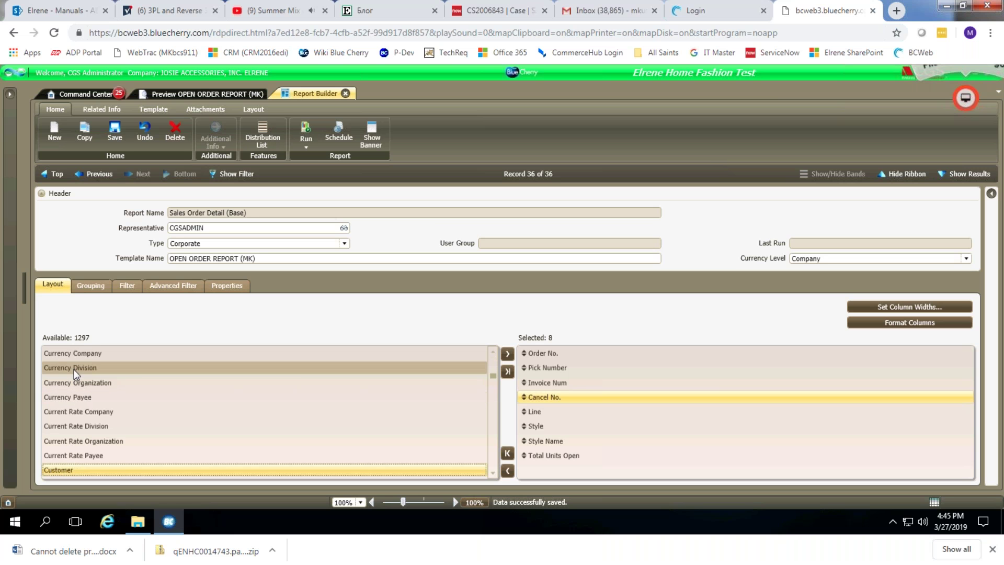
scroll(179, 461, "down", 3)
scroll(82, 417, "up", 1)
mouse_move(376, 419)
left_mouse_down()
mouse_move(555, 418)
mouse_move(561, 396)
mouse_move(548, 403)
left_mouse_up()
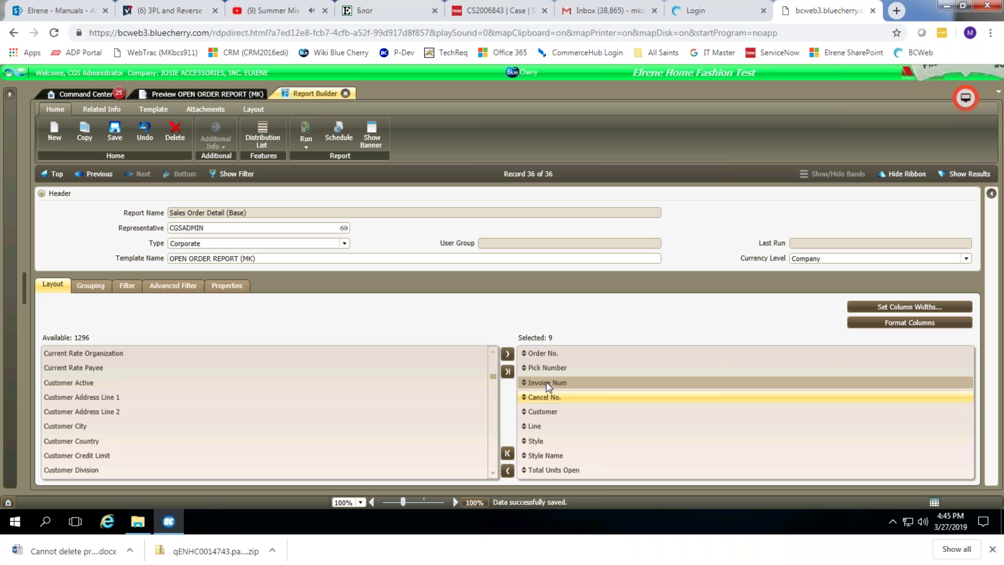
left_click_drag(545, 382, 387, 385)
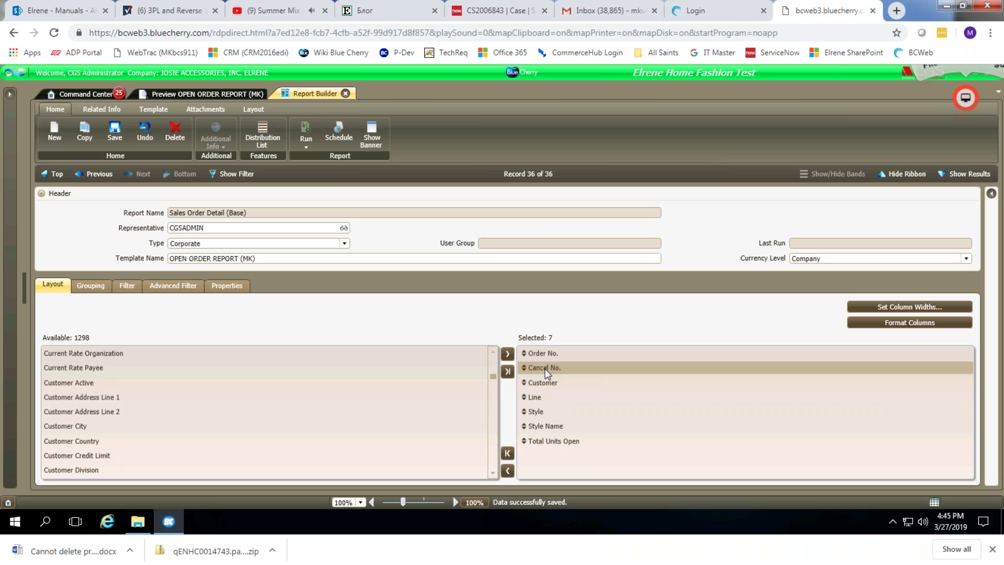
left_click_drag(546, 369, 314, 368)
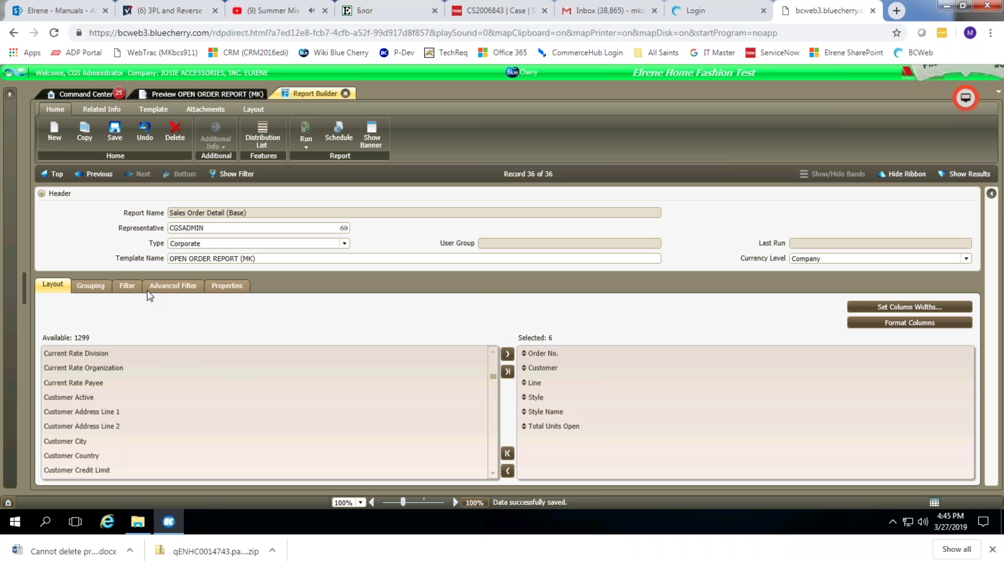
On the Filter tab, search the field grid for 'line' and then 'stat' fields.
left_click(128, 285)
left_click(150, 365)
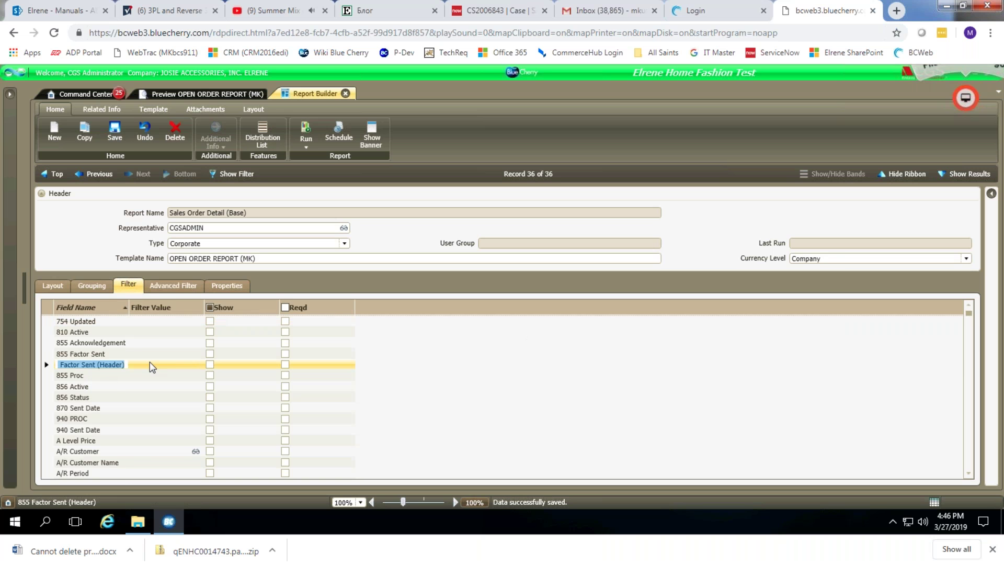
type("line")
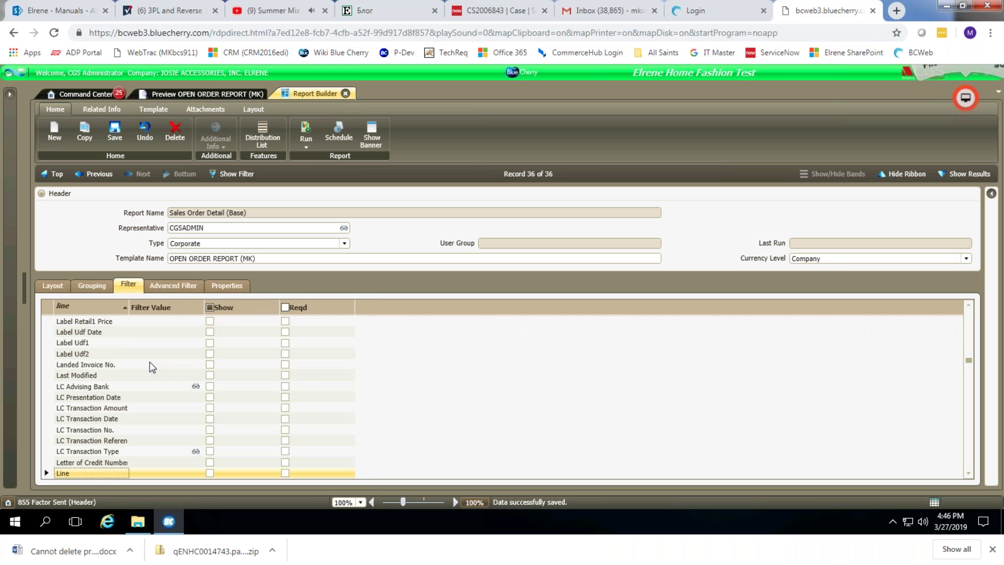
scroll(149, 390, "down", 9)
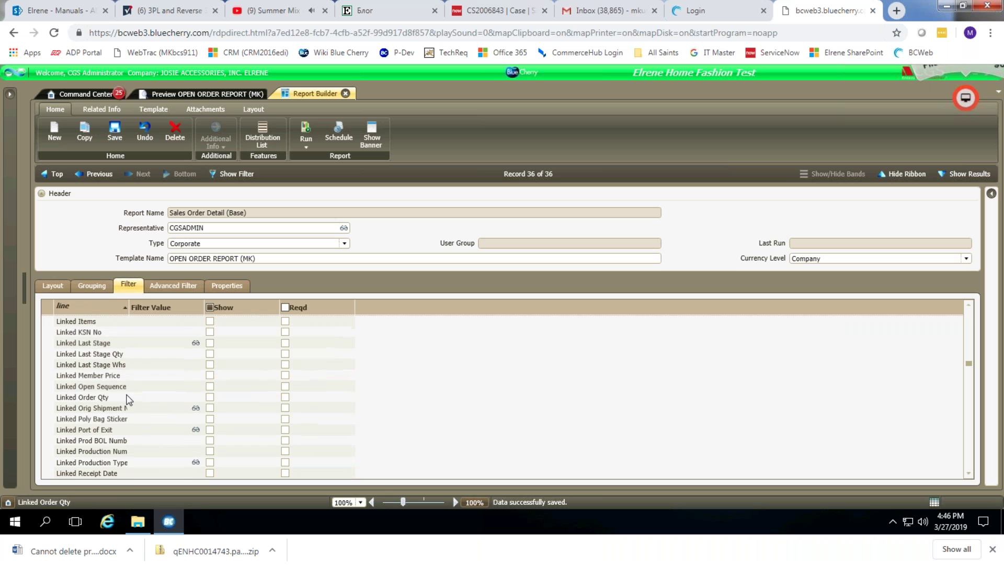
scroll(121, 385, "down", 7)
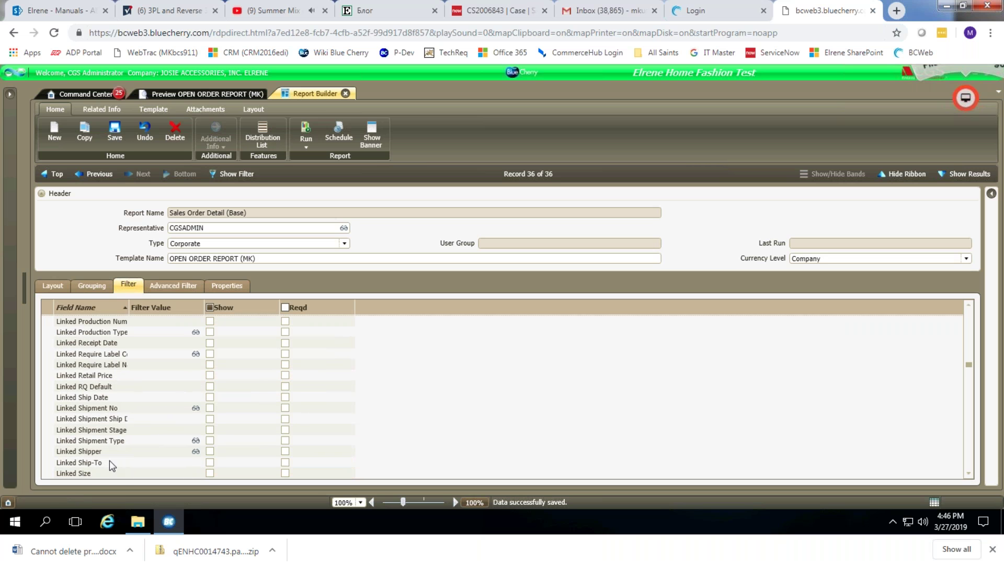
scroll(122, 463, "down", 2)
left_click(95, 342)
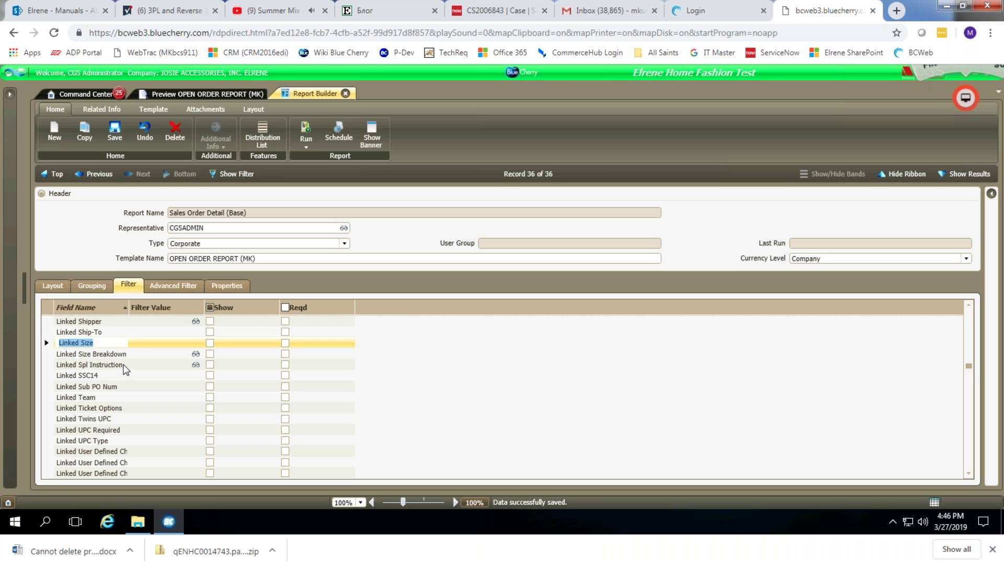
scroll(121, 381, "up", 2)
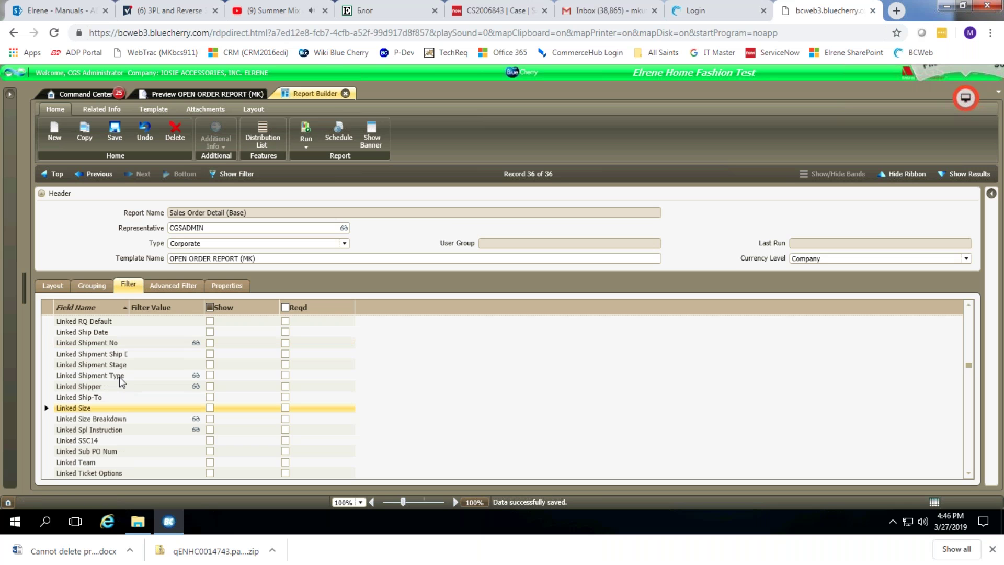
type("stat")
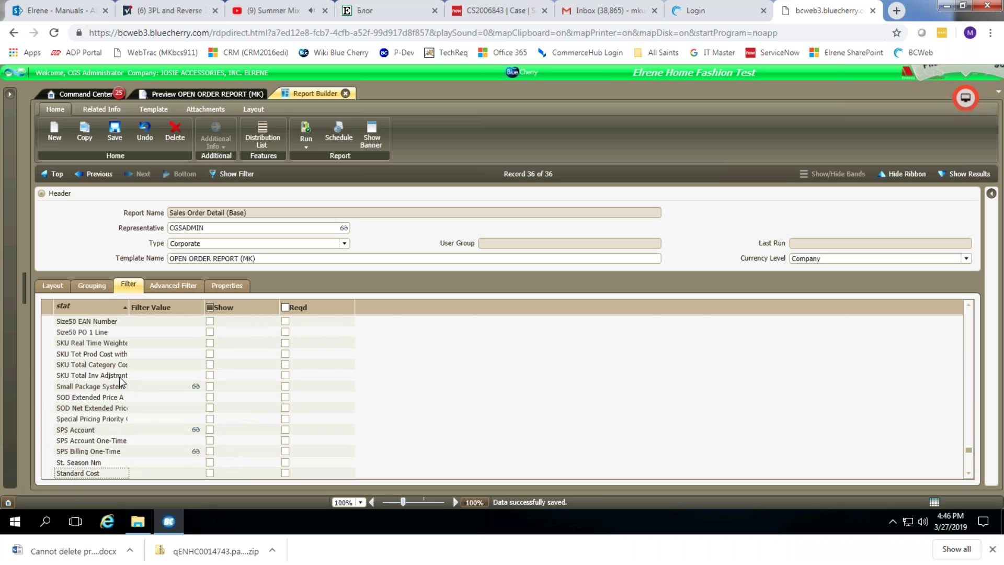
scroll(148, 413, "down", 4)
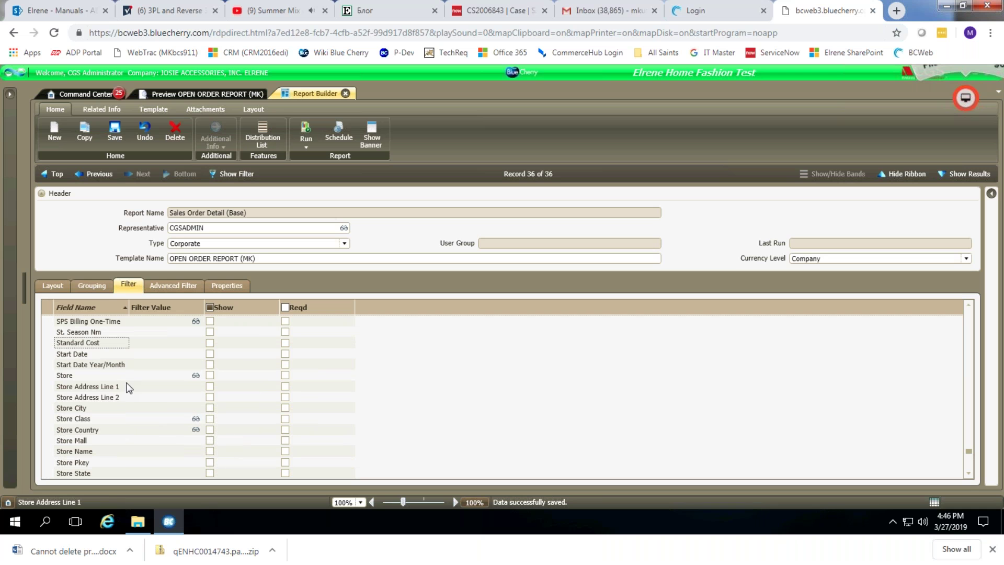
Search the field grid for 'order' and select the Order Status filter field.
key("Page_Down")
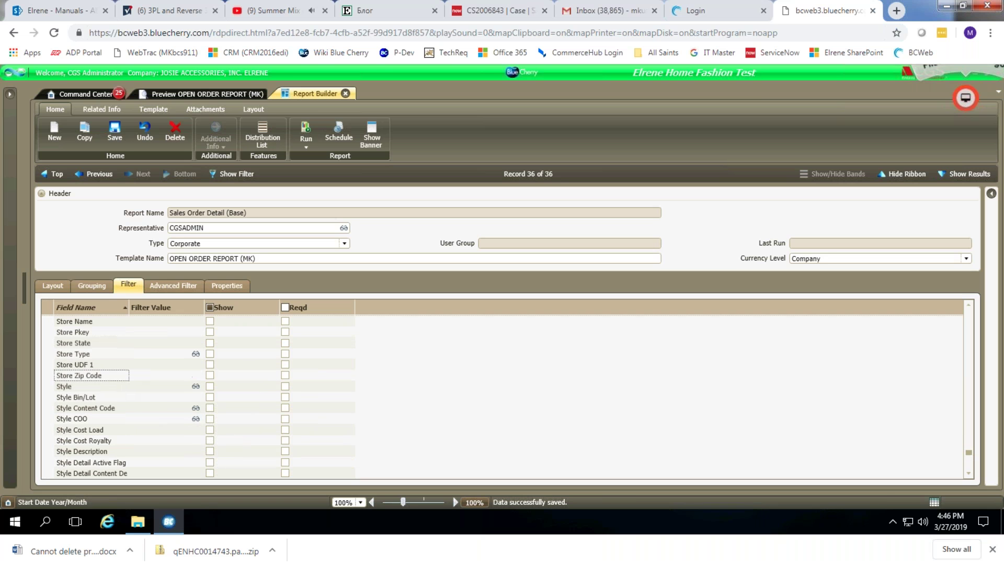
key("Page_Up")
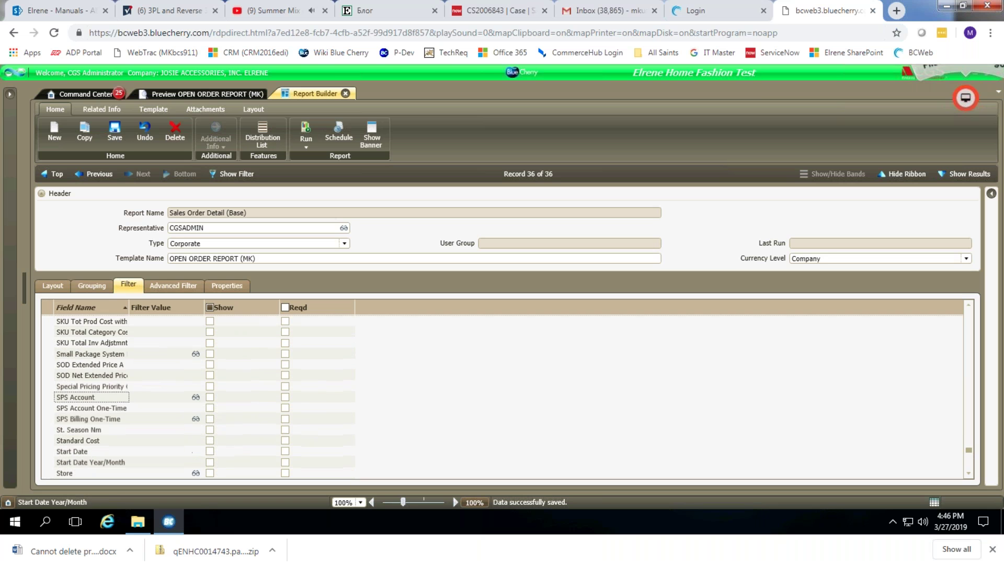
key("Page_Up")
key("Page_Up")
key("Page_Up")
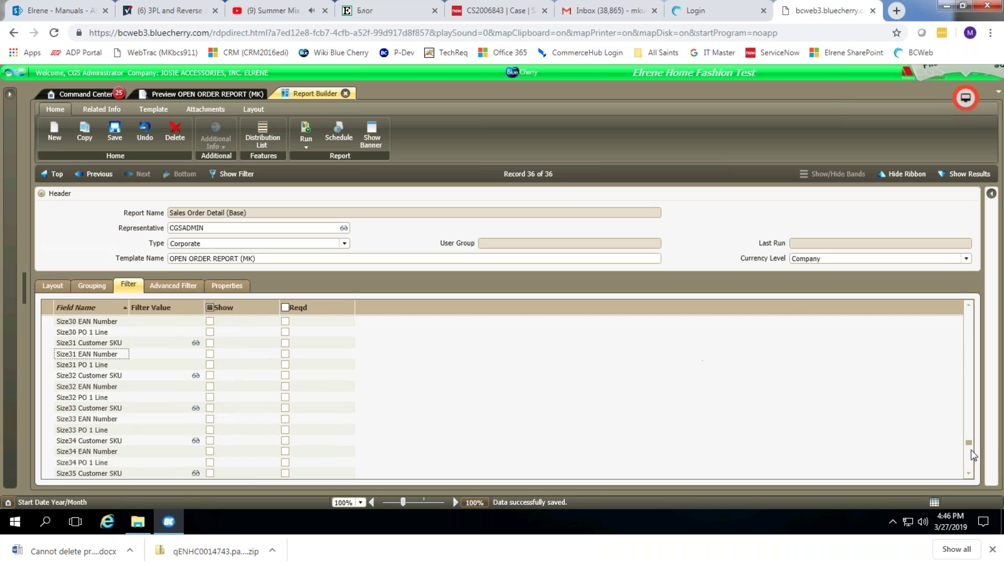
left_click_drag(968, 444, 968, 310)
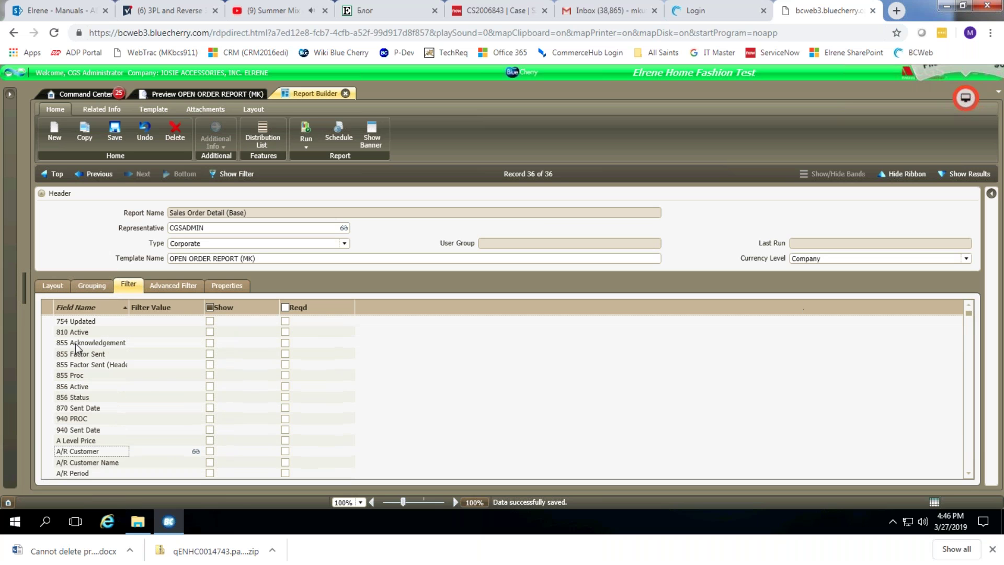
left_click(83, 335)
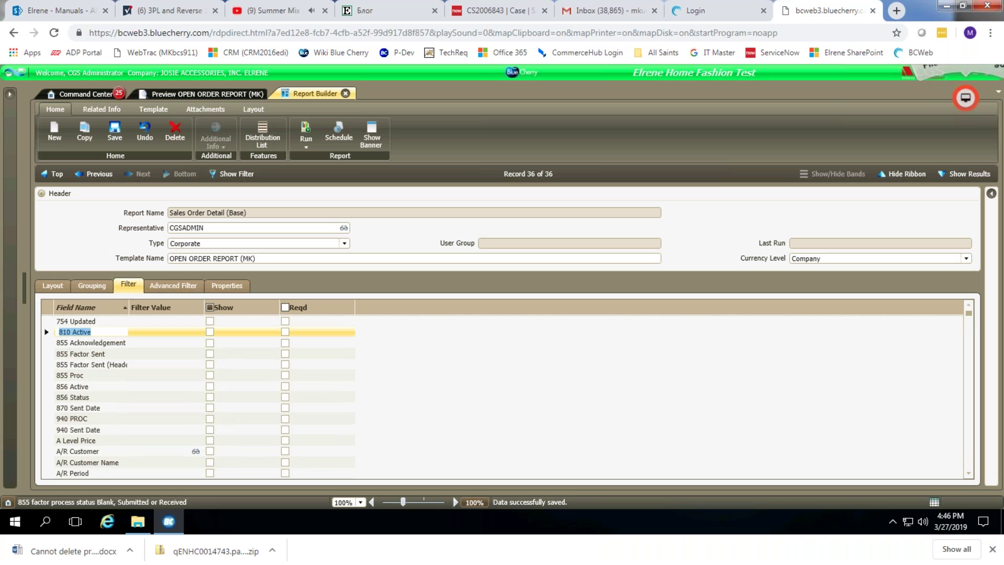
type("order")
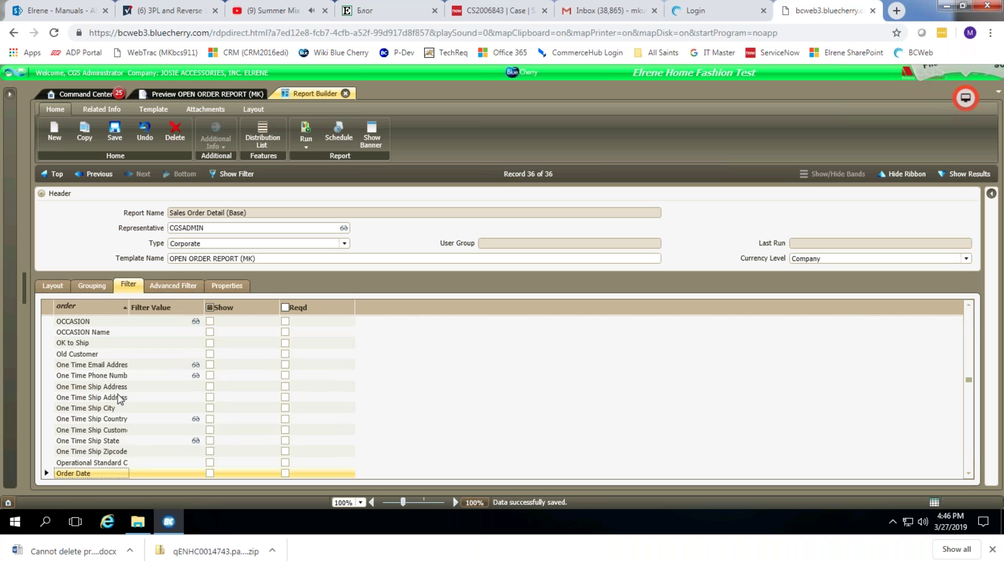
scroll(121, 412, "down", 4)
scroll(122, 453, "down", 2)
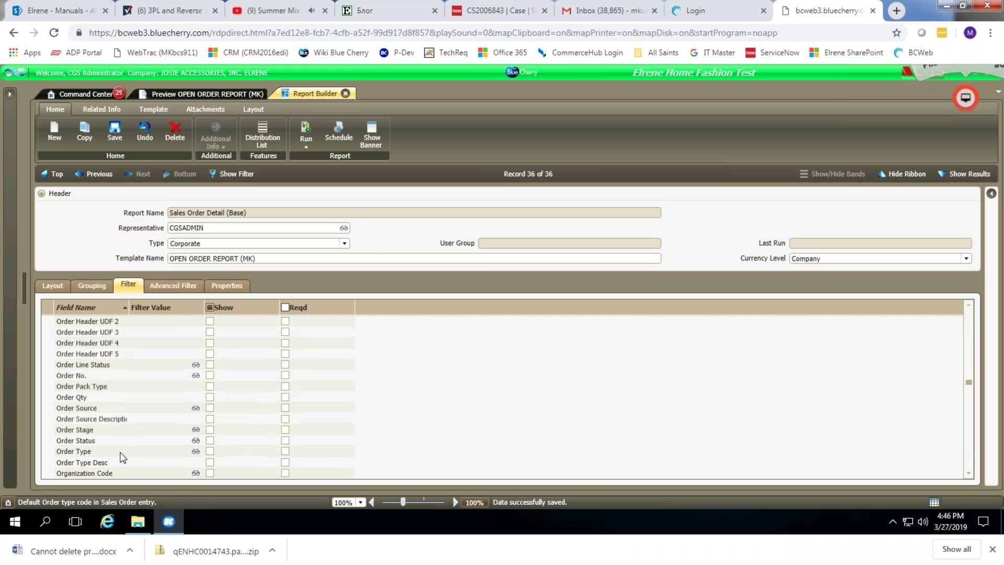
left_click(95, 441)
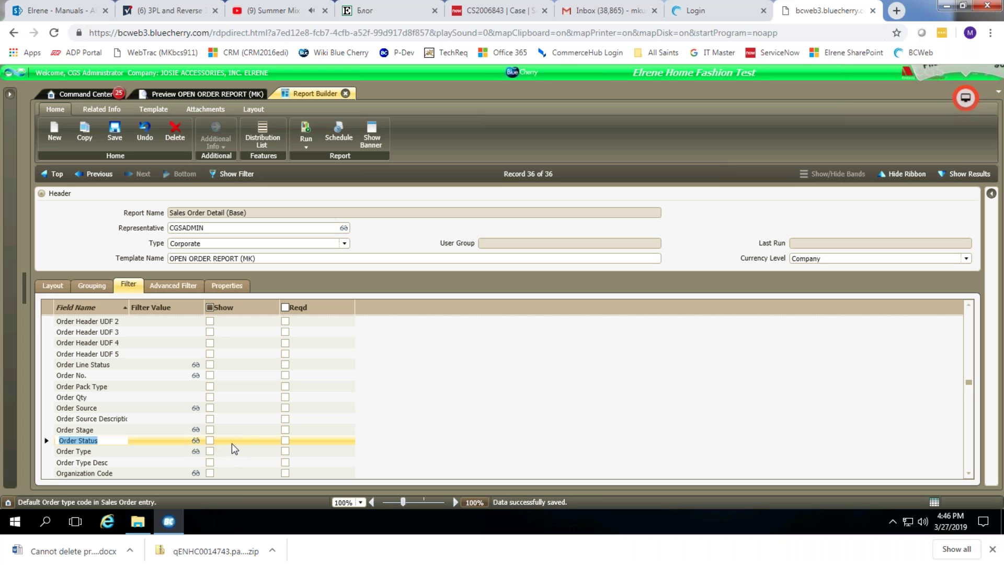
Show Order Status as a filter with value O and save the template.
left_click(210, 440)
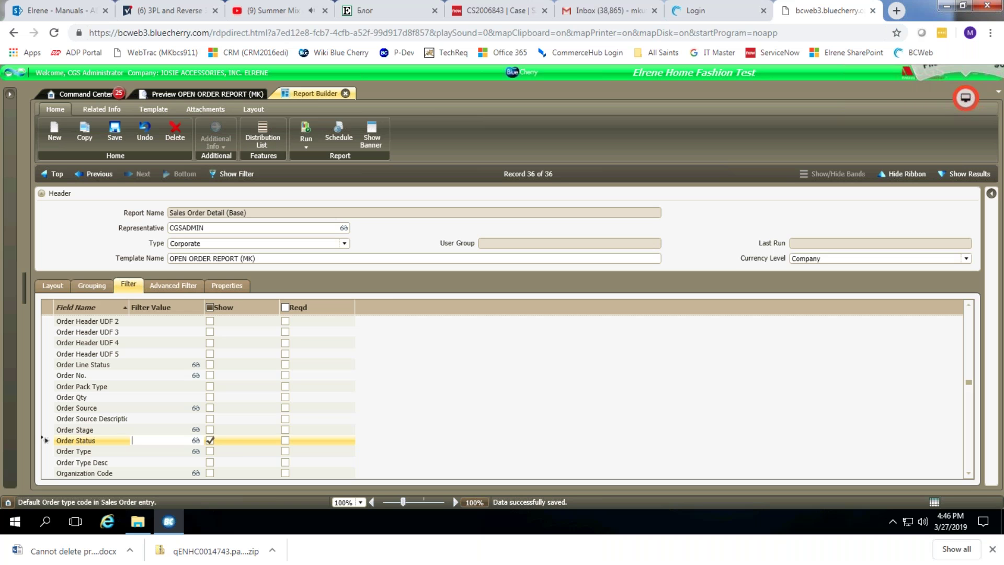
type("o")
left_click(114, 133)
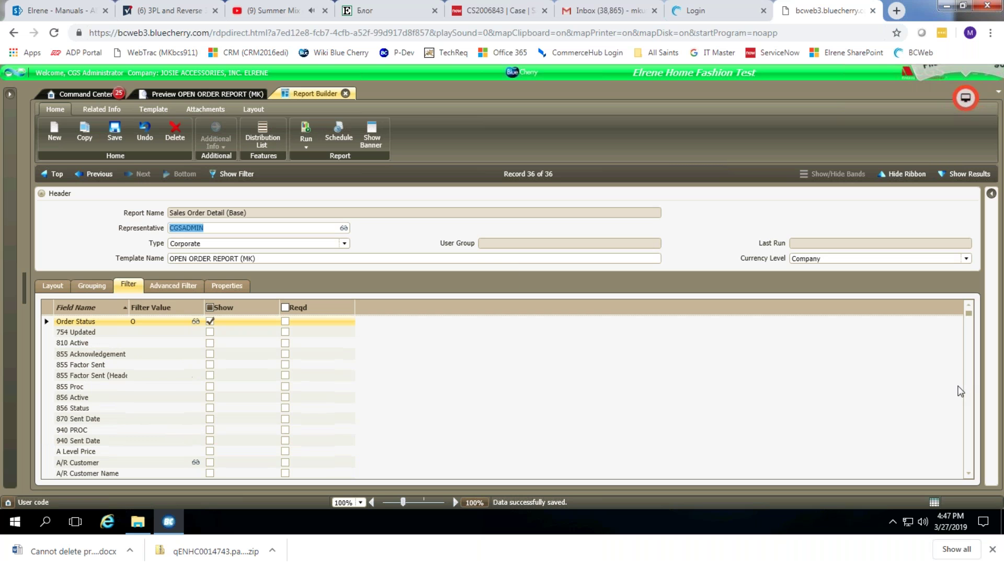
left_click(137, 324)
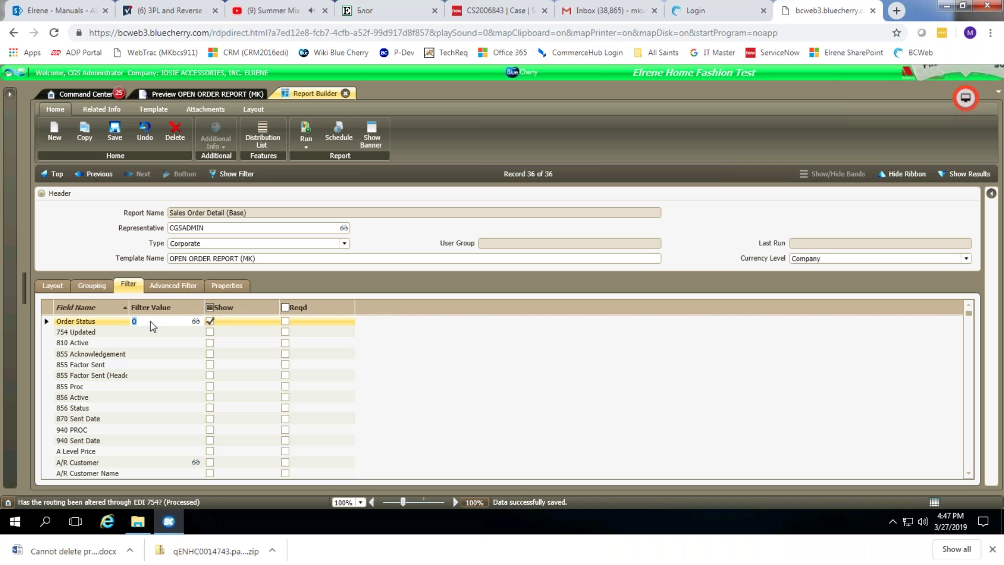
Run OPEN ORDER REPORT (MK) filtered to status O and scroll to page 2 showing 445 open units.
left_click(306, 133)
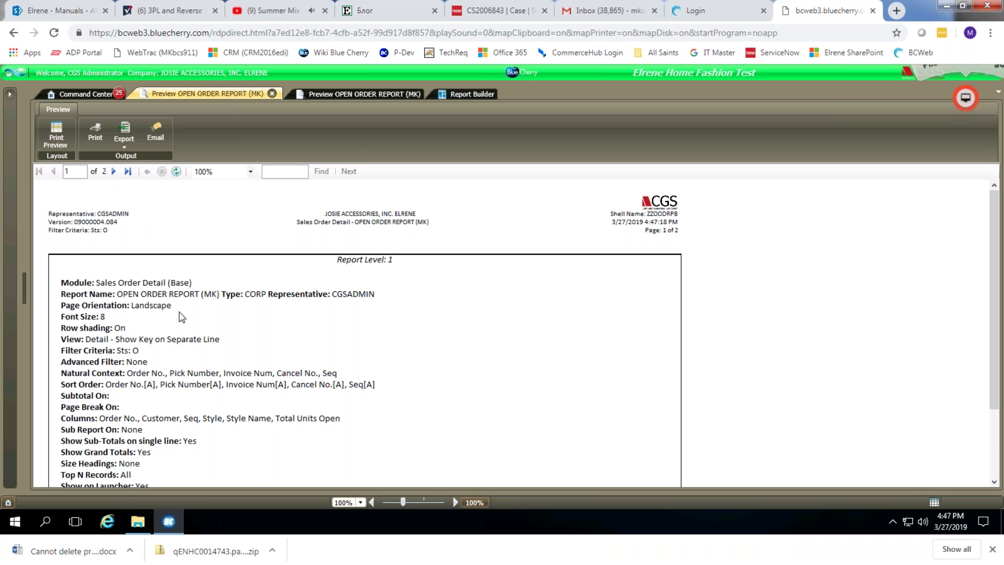
scroll(235, 344, "down", 5)
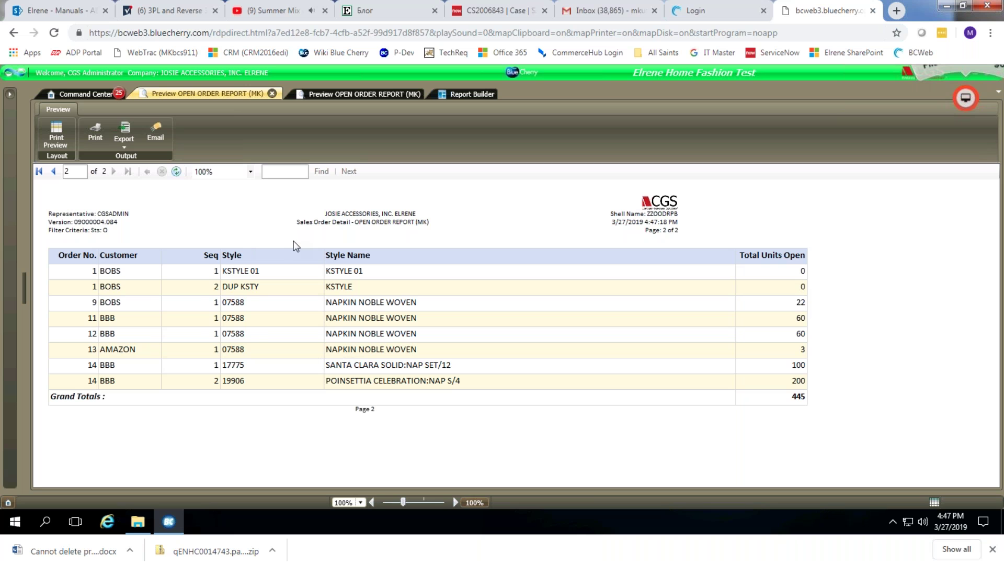
Back in the filter settings, search 'tot' and pick the Total Units Open field.
left_click(335, 94)
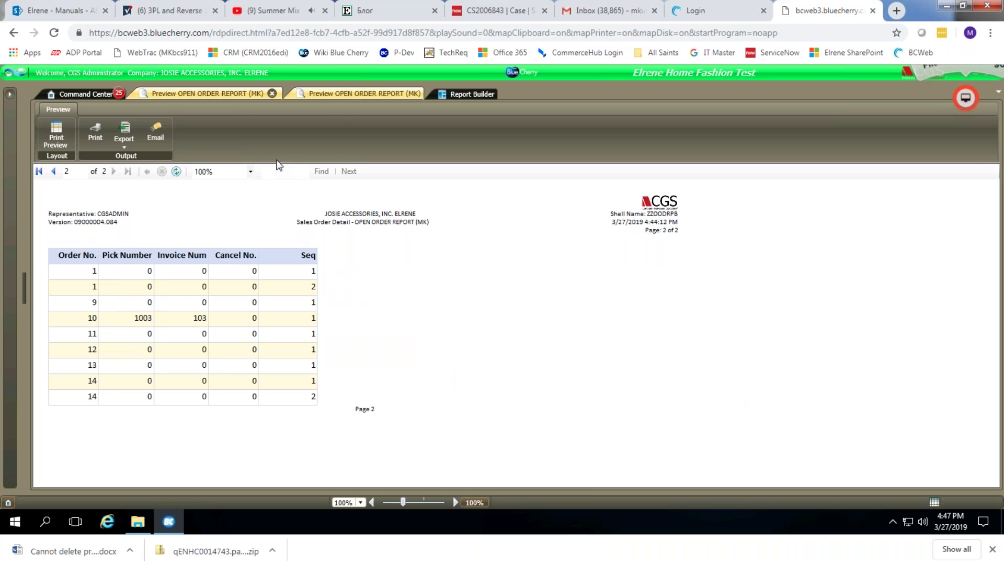
left_click(452, 97)
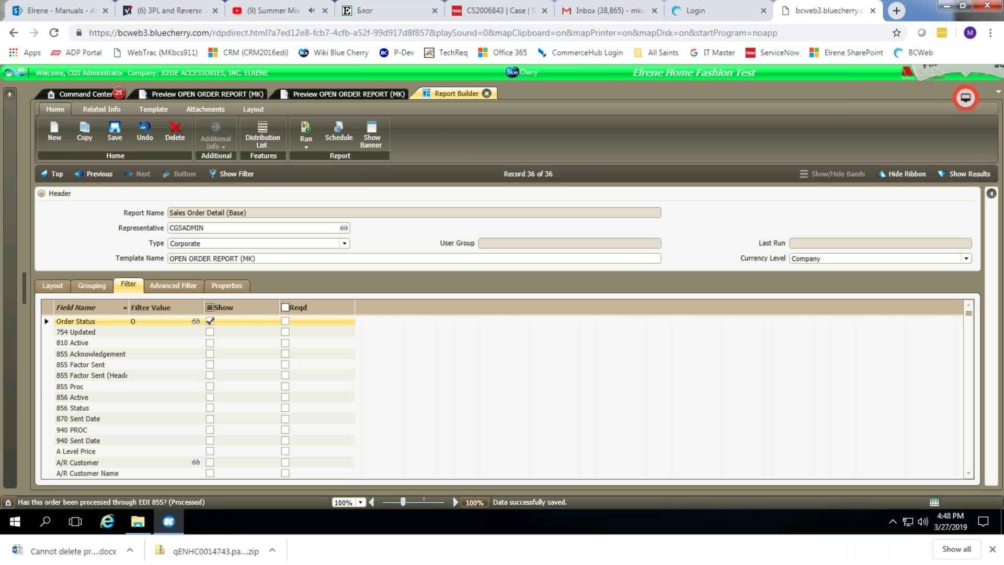
left_click(81, 399)
type("tot")
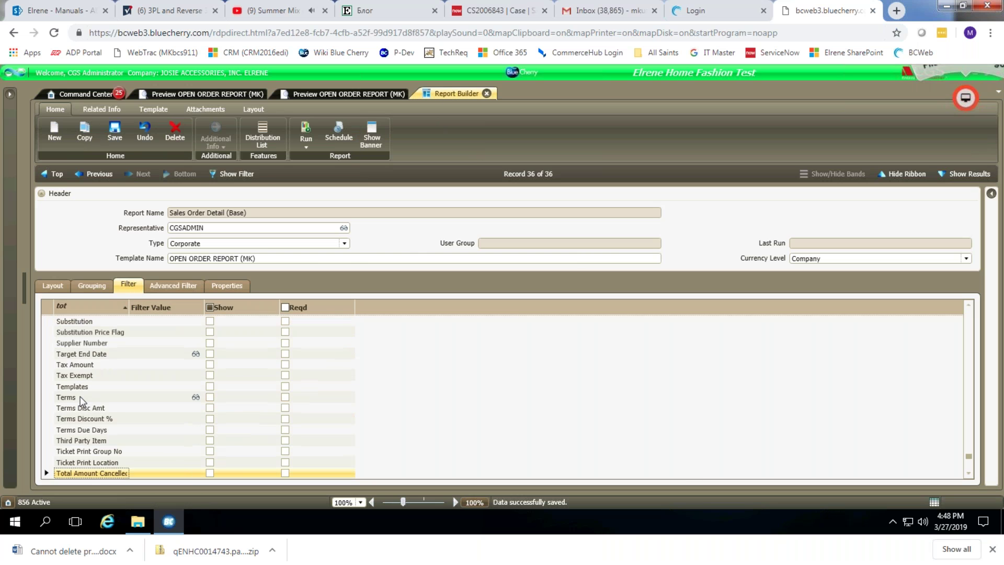
scroll(133, 427, "down", 4)
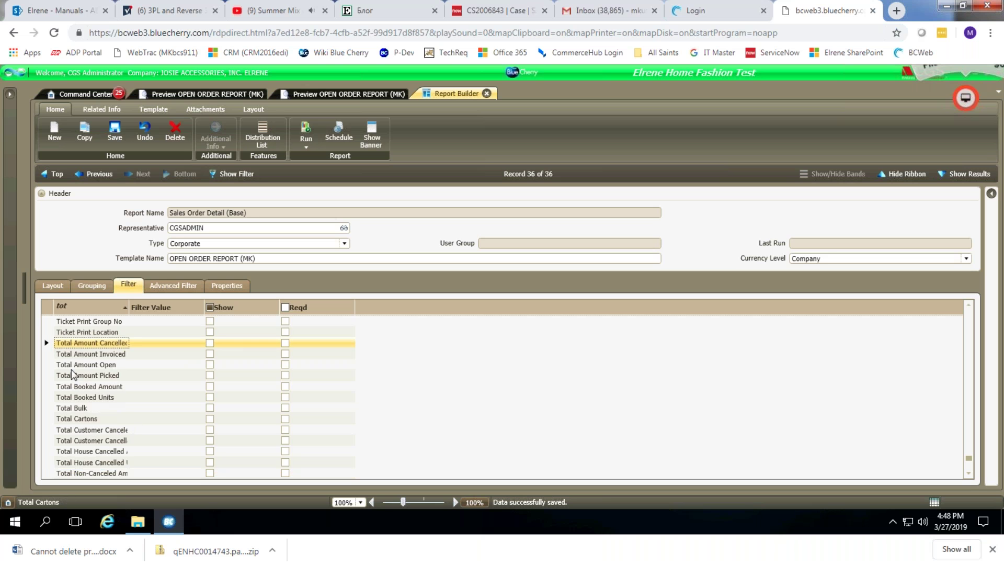
left_click(90, 398)
scroll(105, 425, "down", 2)
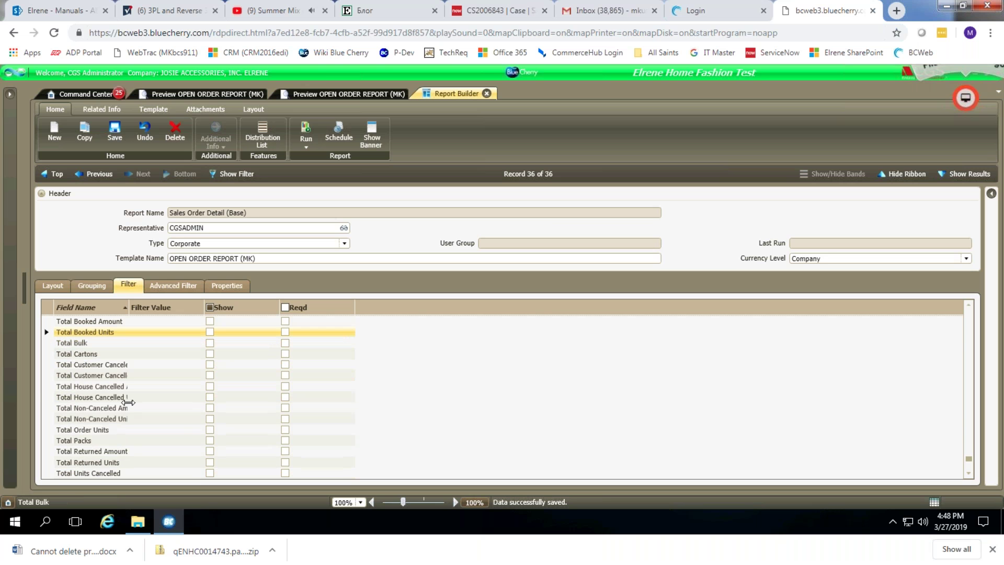
left_click(103, 426)
scroll(112, 435, "down", 2)
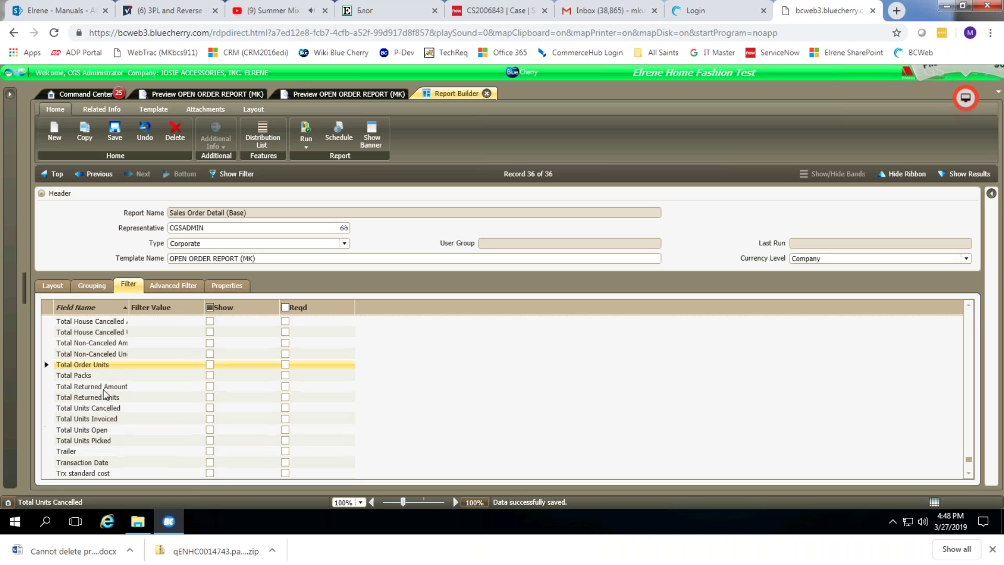
left_click(105, 429)
Set the Total Units Open filter value to >0, show it, and save the template.
left_click(169, 429)
type(">0")
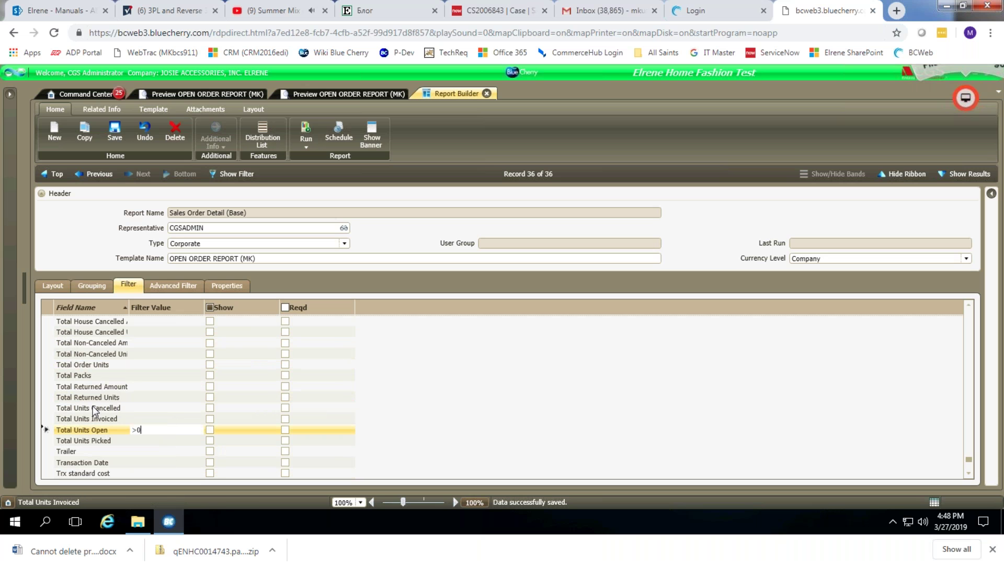
scroll(162, 385, "up", 10)
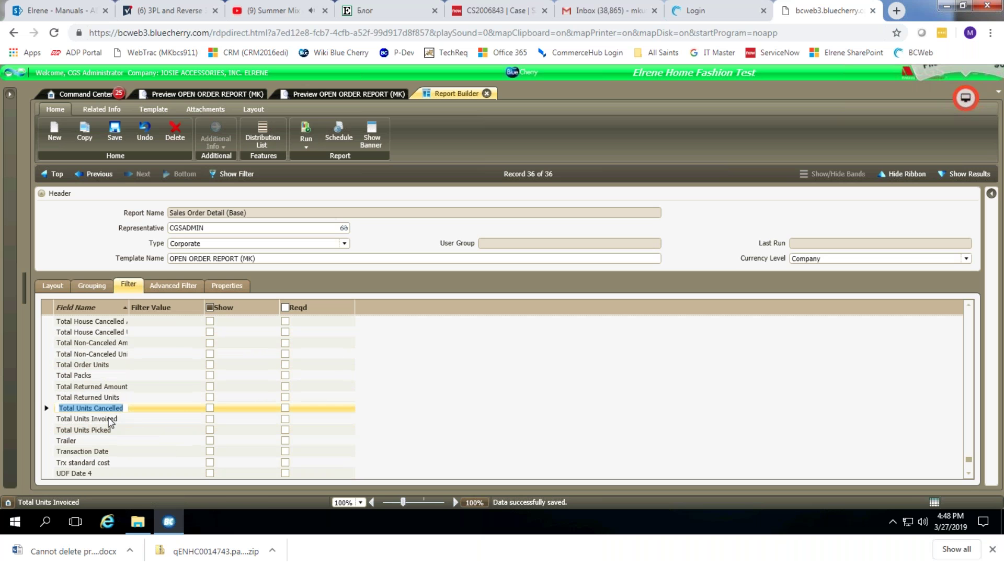
scroll(738, 375, "up", 5)
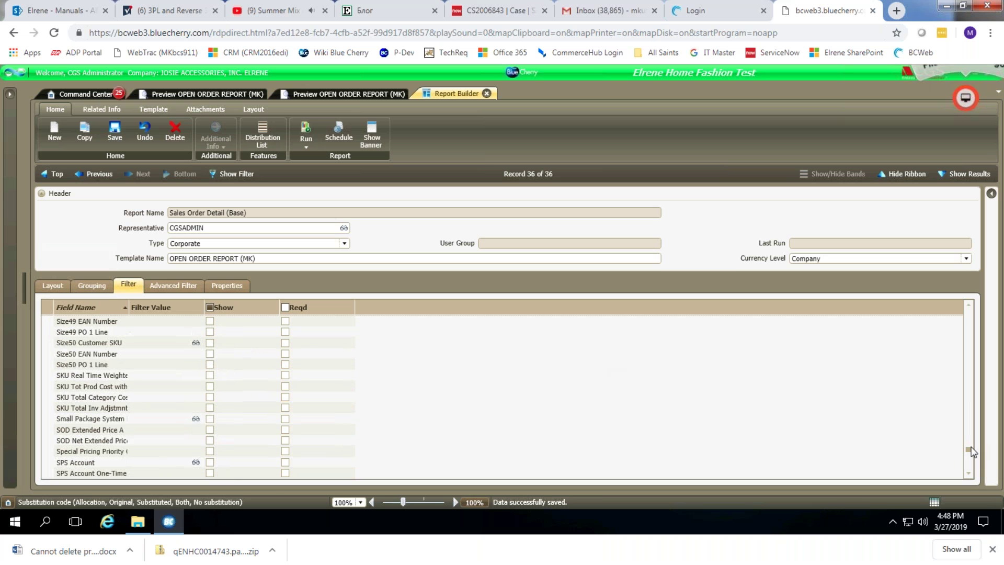
scroll(96, 320, "up", 10)
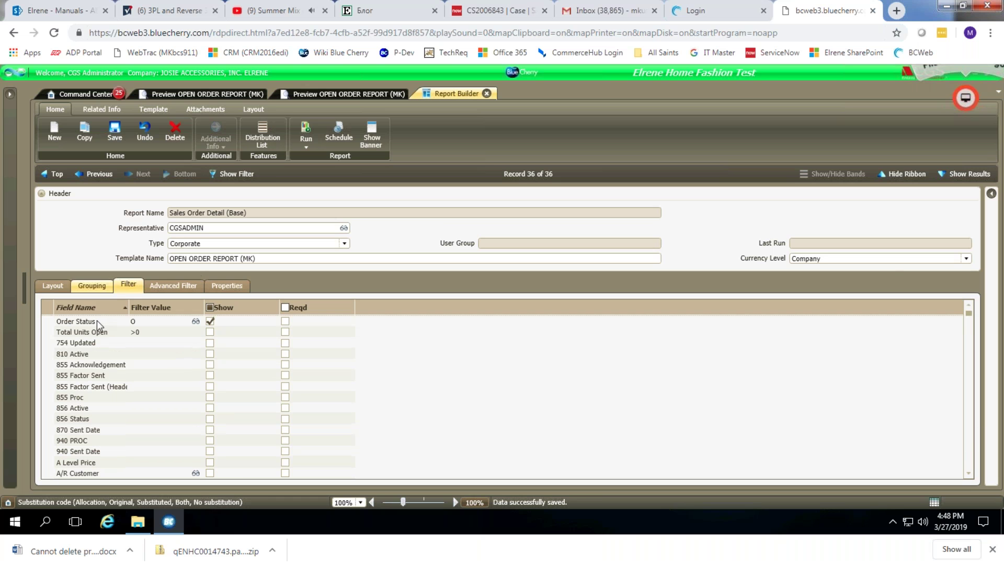
left_click(209, 332)
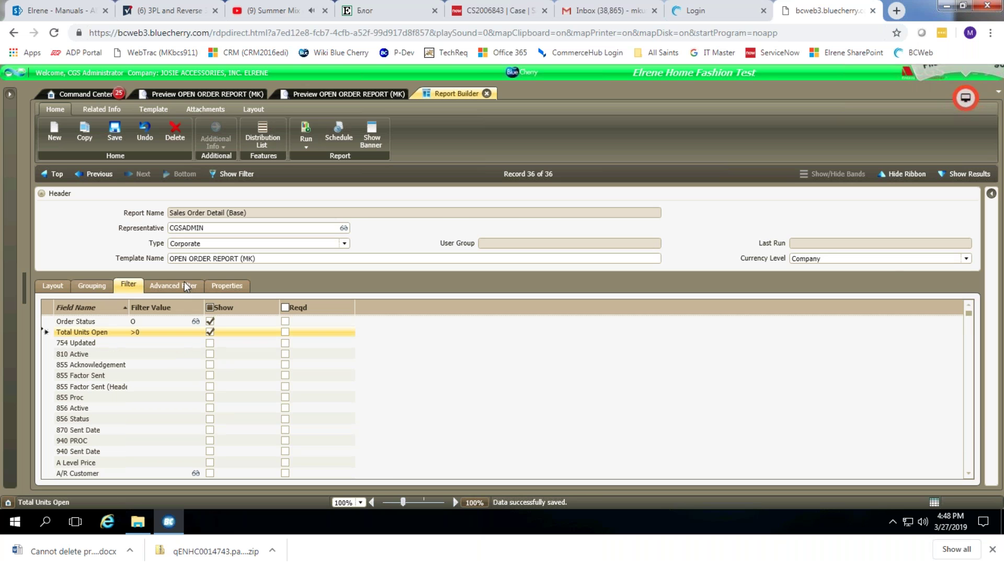
left_click(114, 130)
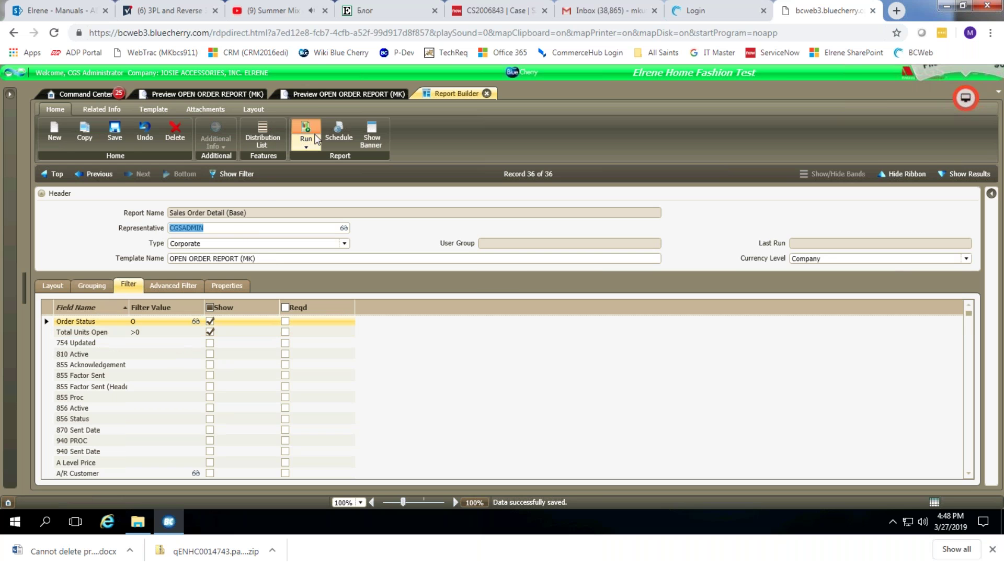
Rerun the report with both filters, view page 2, and close the newer preview tabs.
left_click(316, 139)
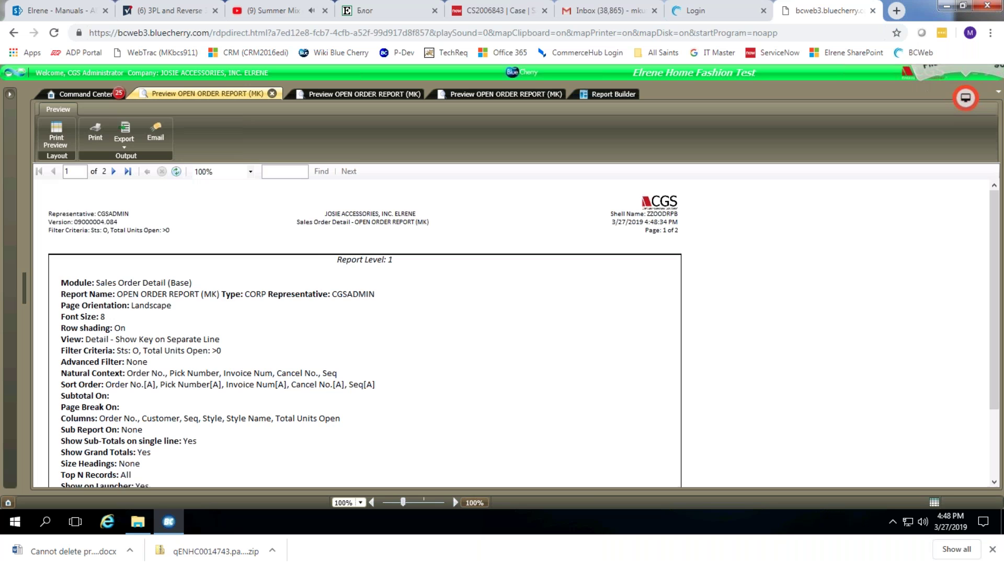
left_click(113, 171)
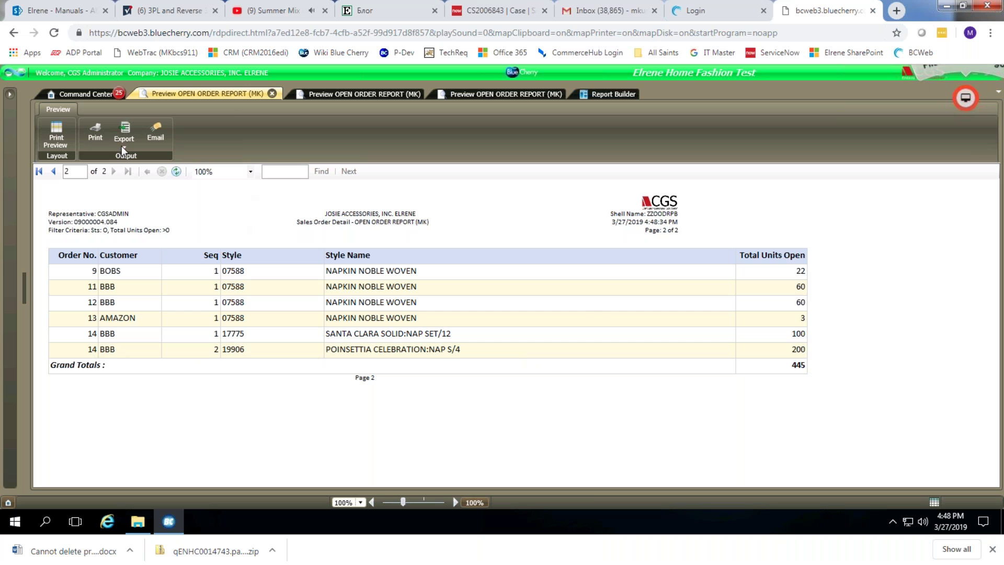
left_click(271, 94)
left_click(248, 94)
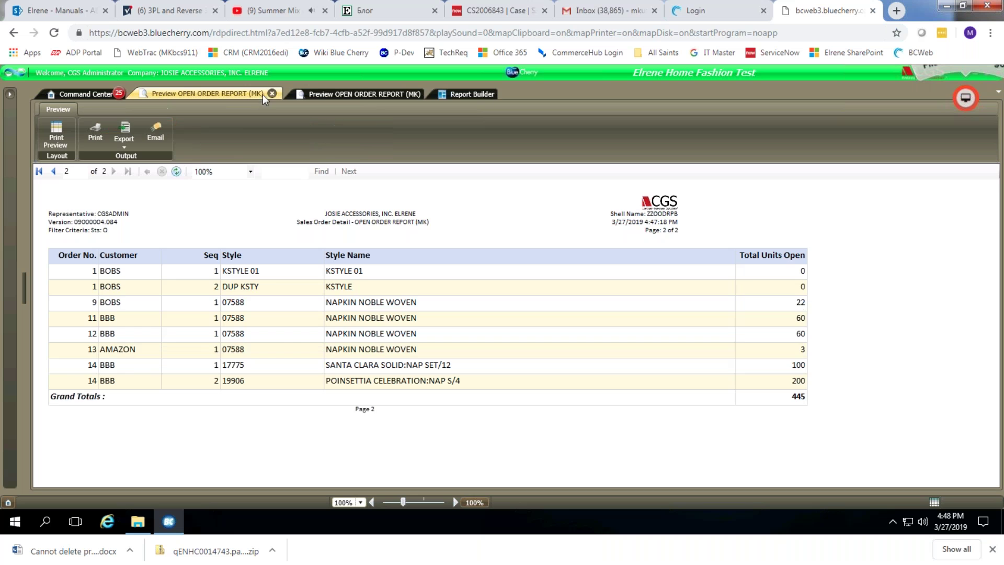
left_click(272, 93)
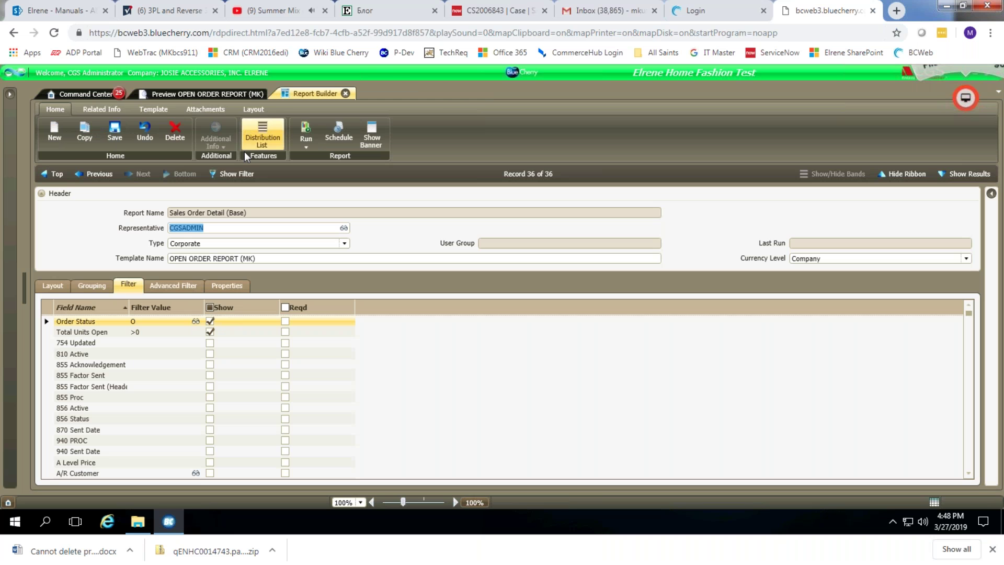
Close the remaining previews, view the six selected columns, and open the Run menu's Export choices.
left_click(216, 94)
left_click(272, 93)
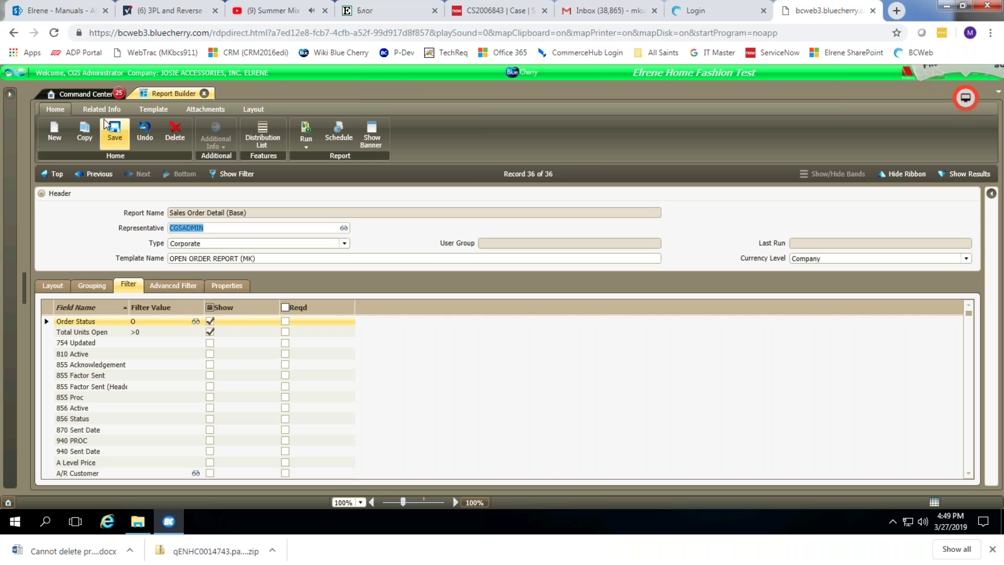
left_click(53, 285)
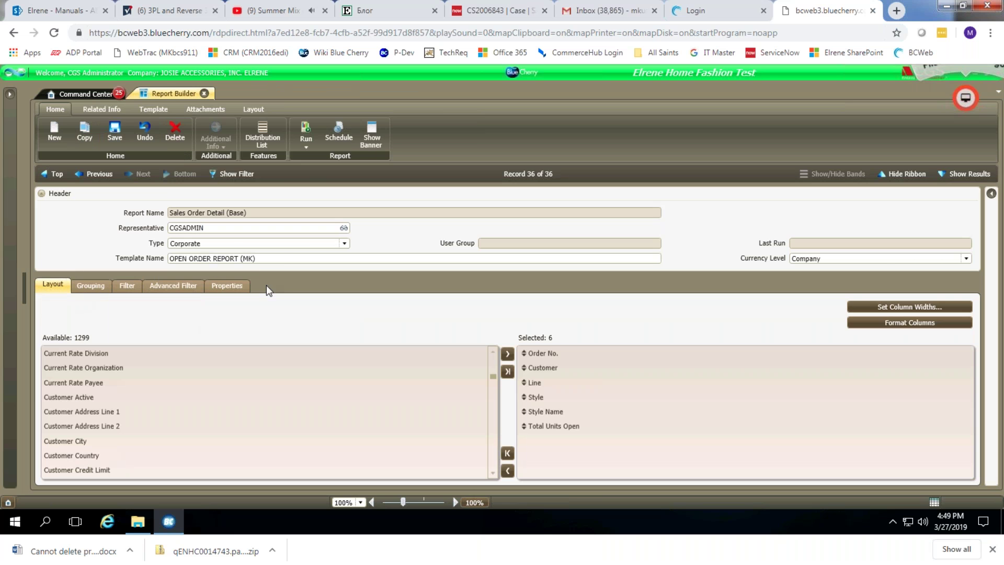
left_click(305, 147)
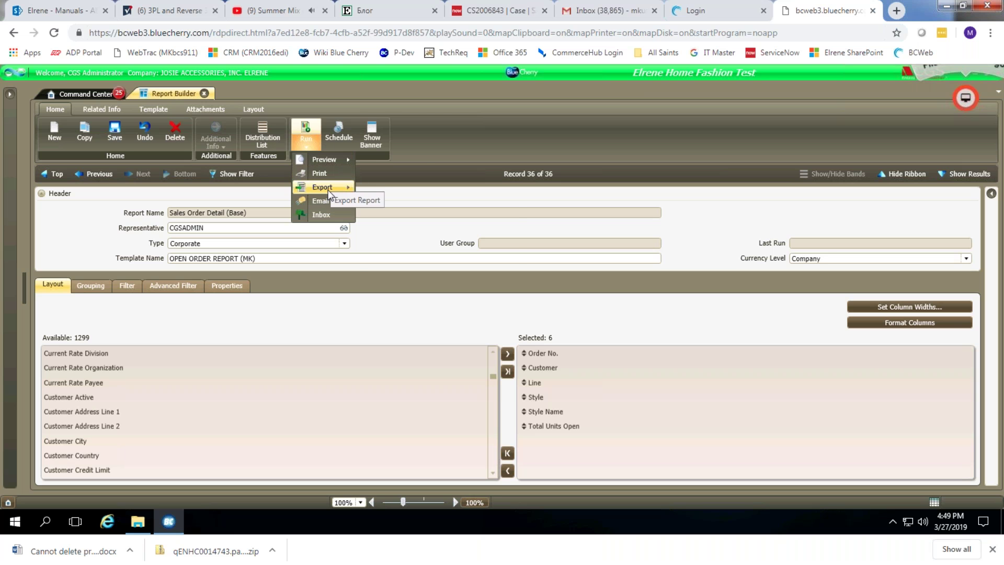
left_click(329, 193)
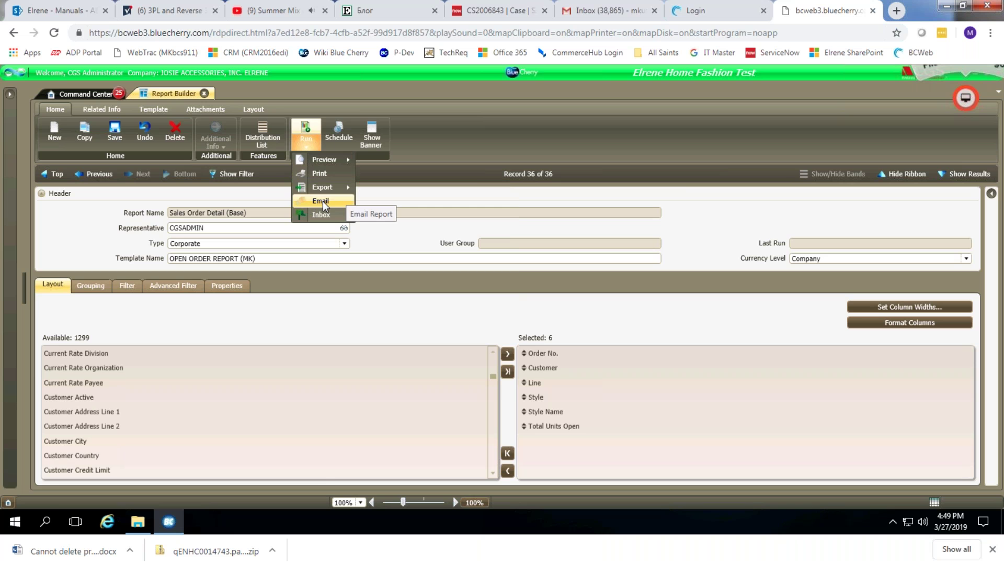
Start e-mailing the report, entering the recipient's e-mail address and a second e-mail address.
left_click(322, 200)
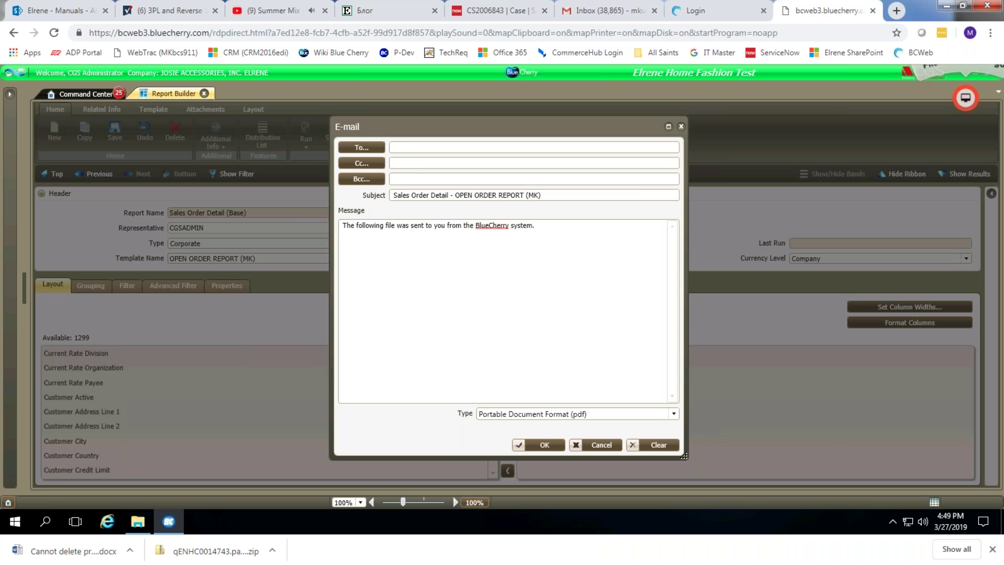
left_click(363, 148)
left_click(642, 412)
key("Tab")
key("Tab")
key("Tab")
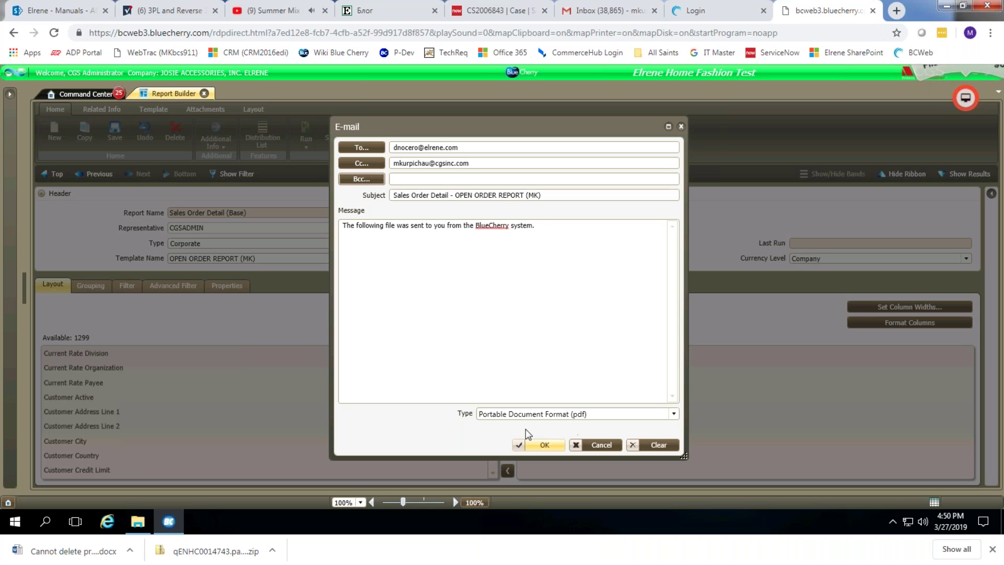
Send the report e-mail with the default attachment format and dismiss the confirmation.
left_click(508, 416)
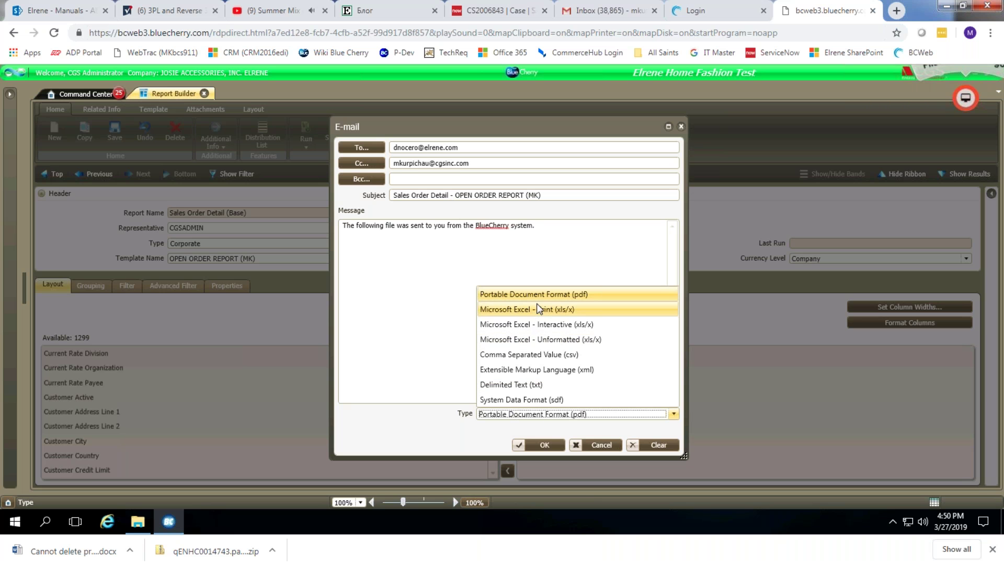
left_click(425, 302)
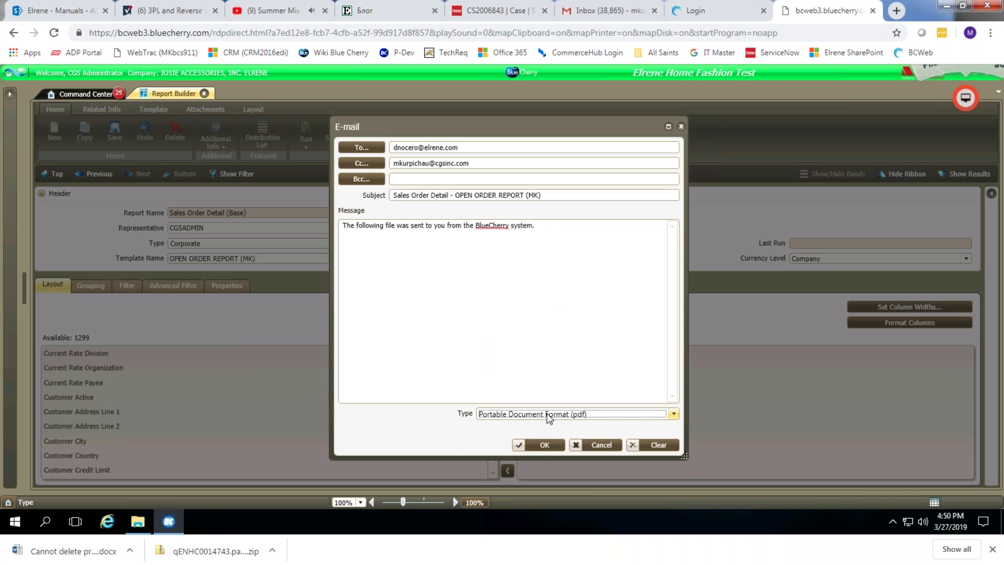
left_click(541, 446)
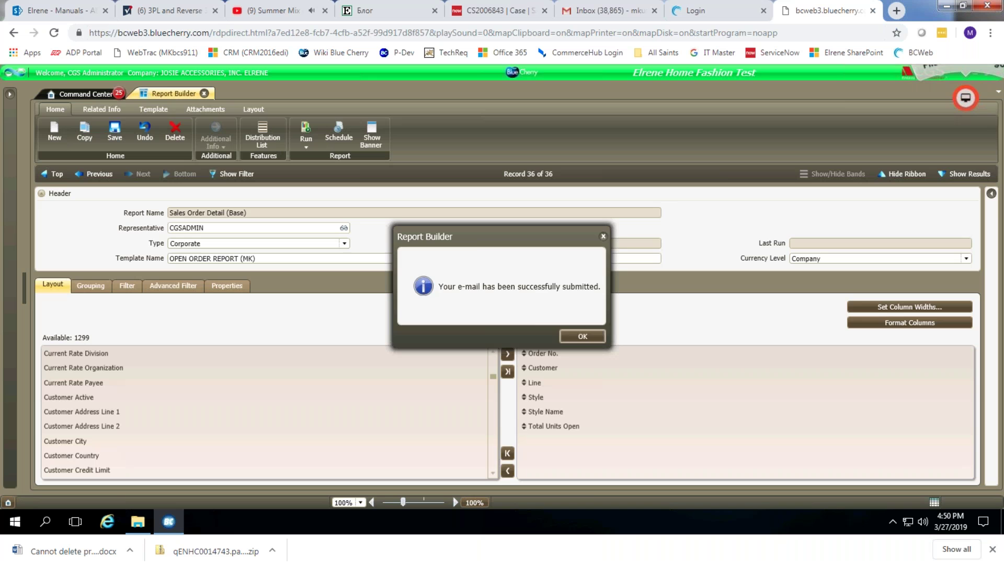
left_click(571, 336)
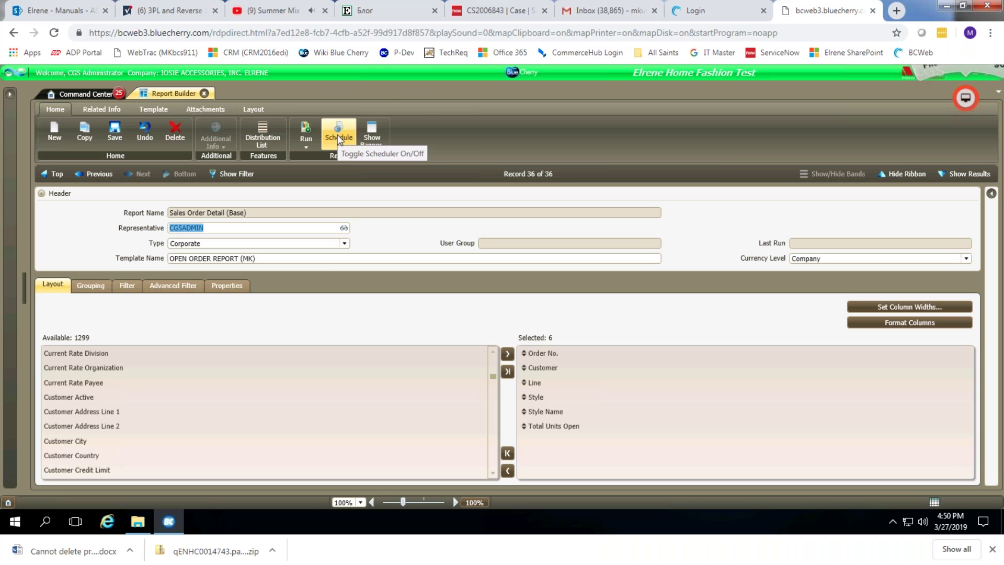
left_click(339, 140)
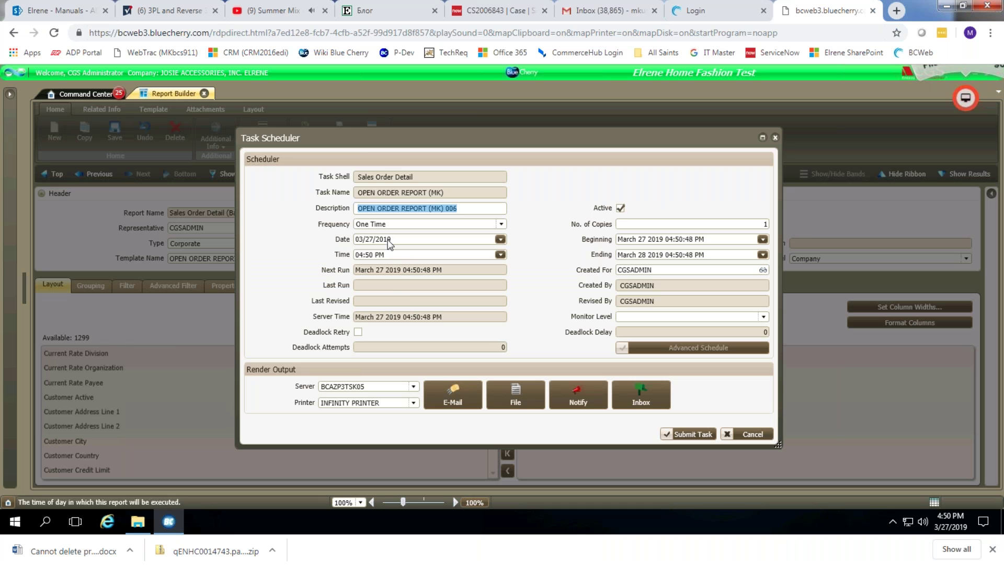
left_click(382, 227)
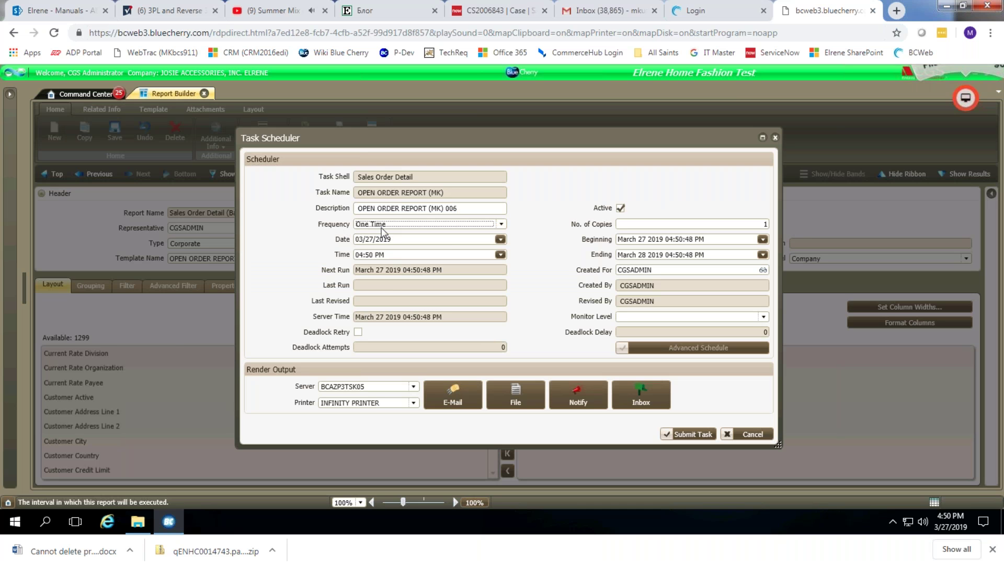
left_click(501, 224)
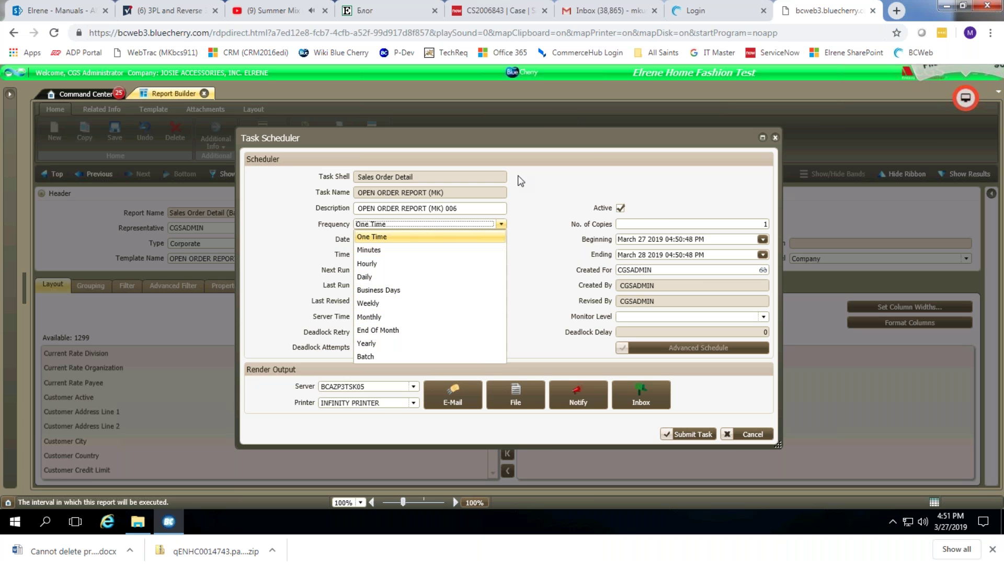
left_click(587, 148)
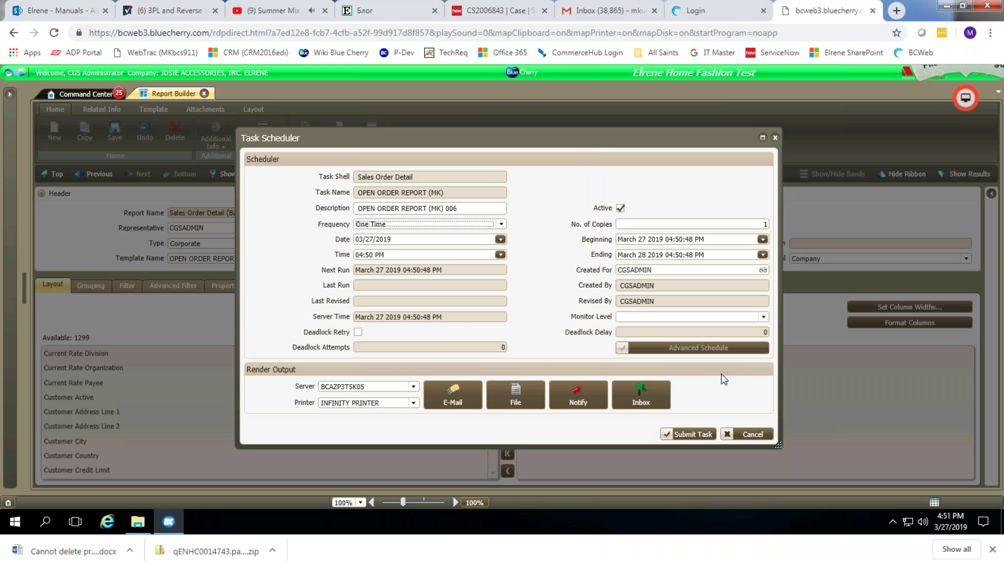
left_click(752, 434)
Search programs for 'represen' and open the Representative Reference screen.
left_click(9, 94)
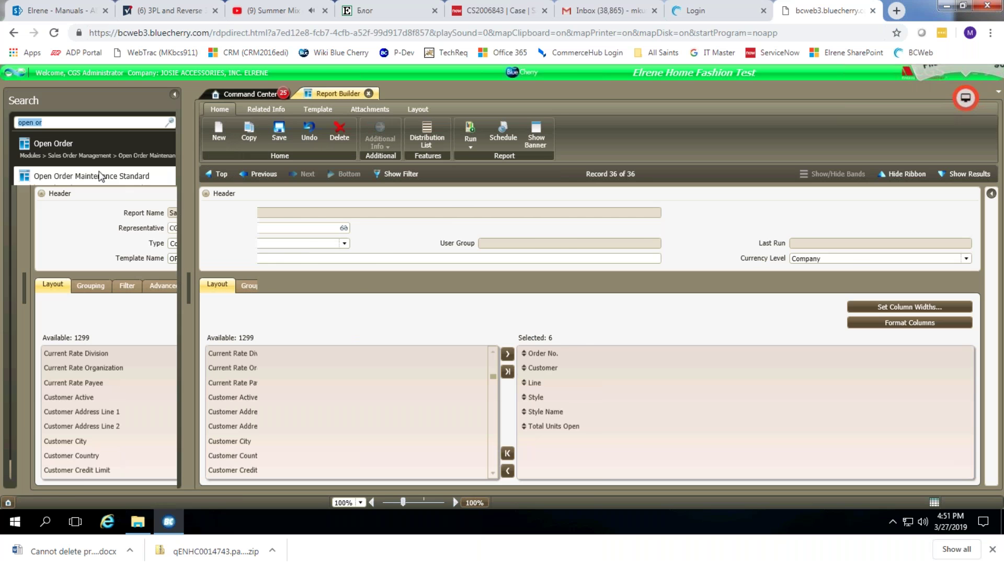
type("repreesn")
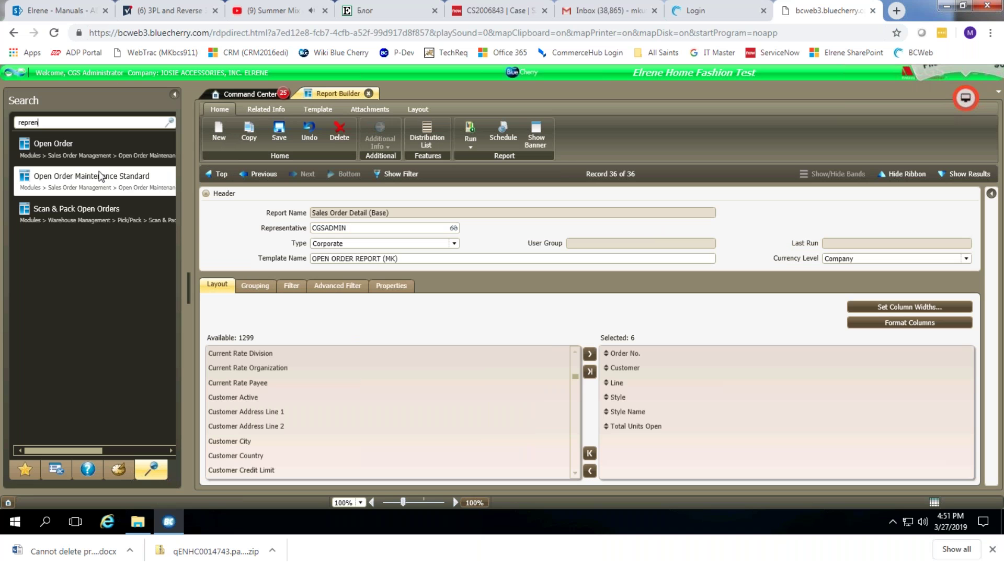
key("BackSpace")
key("BackSpace")
key("BackSpace")
type("sen")
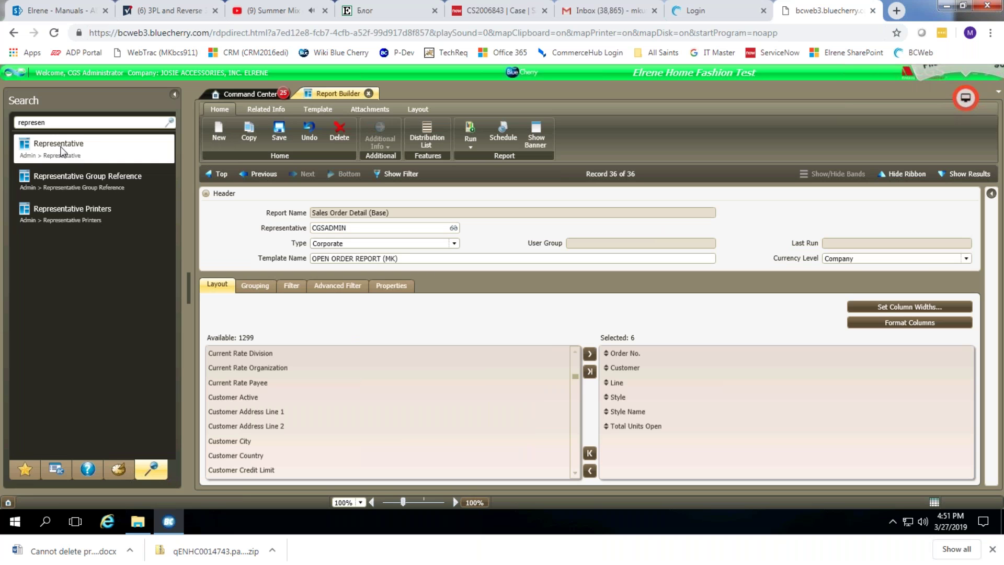
left_click(65, 153)
key("Return")
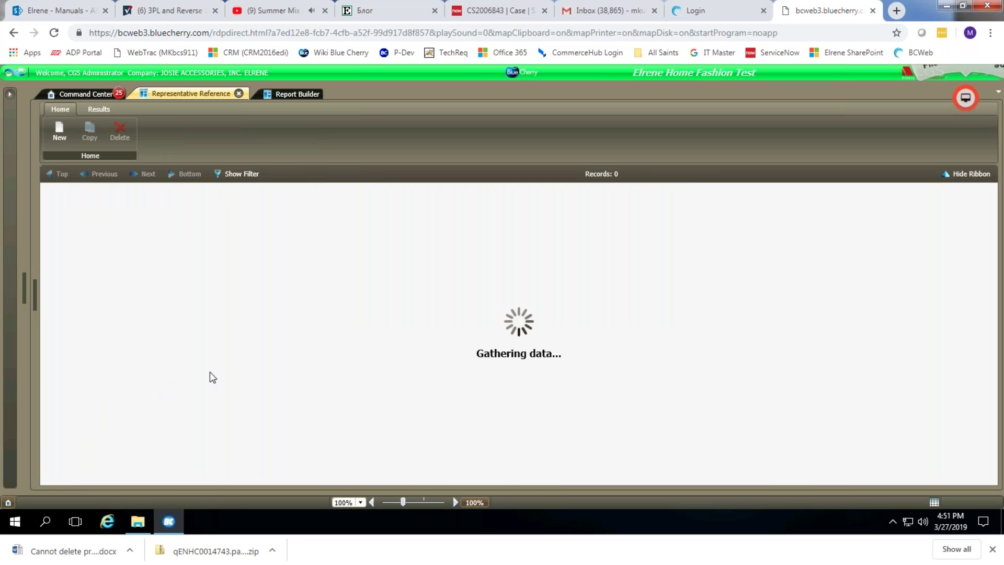
Browse the 36 representatives and filter the First Name column down to one record.
left_click(400, 368)
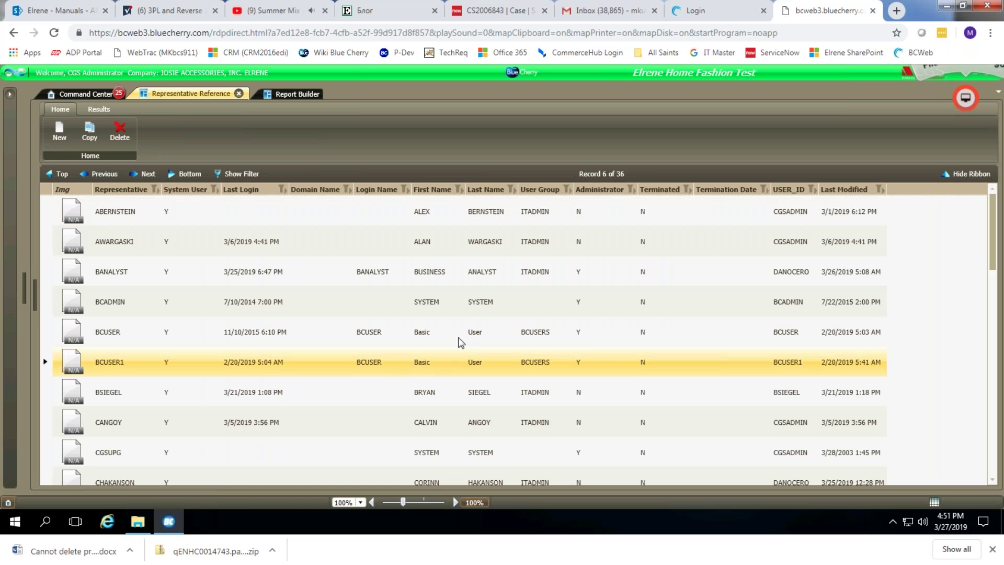
scroll(502, 386, "down", 4)
scroll(517, 398, "down", 4)
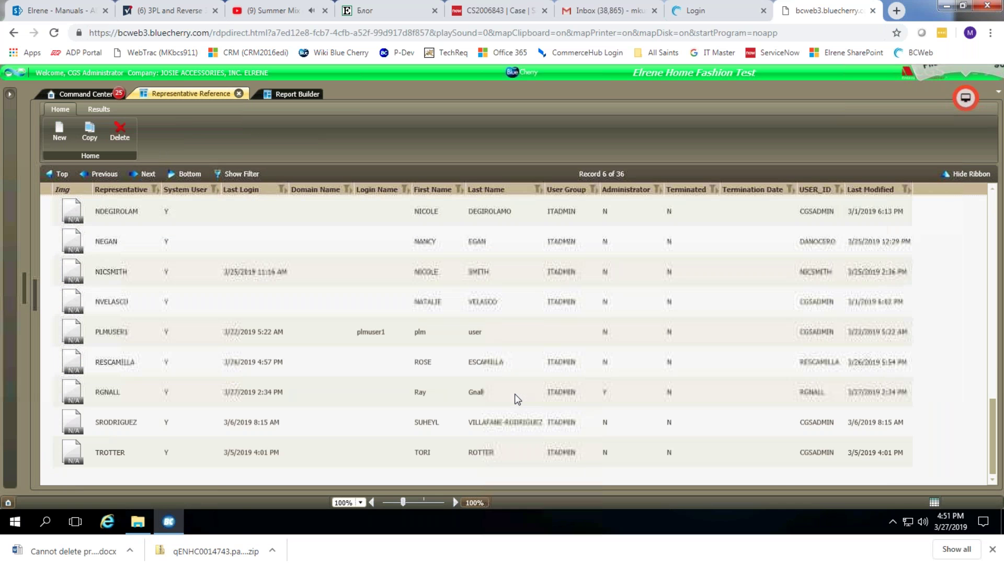
scroll(517, 398, "up", 10)
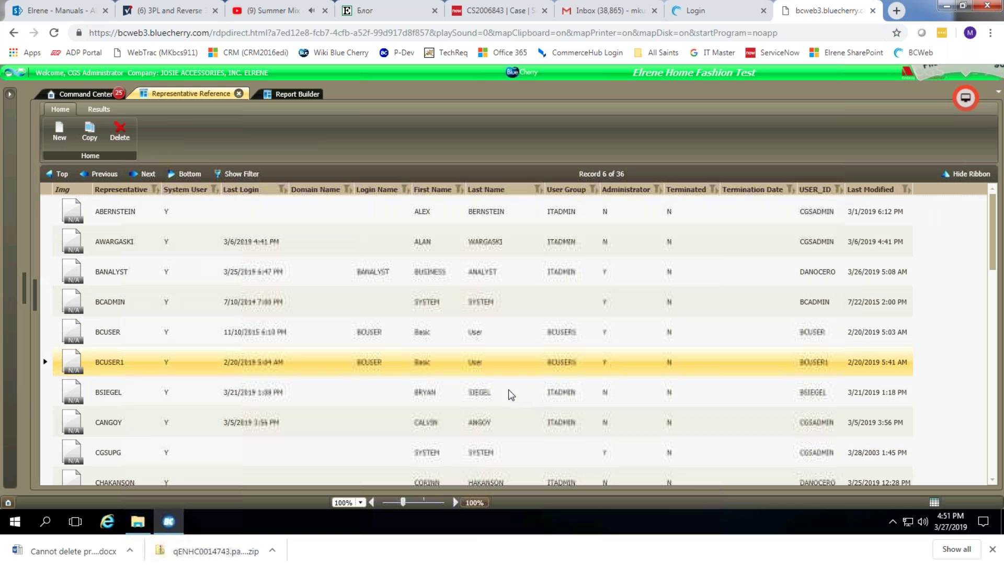
key("Down")
scroll(460, 419, "down", 7)
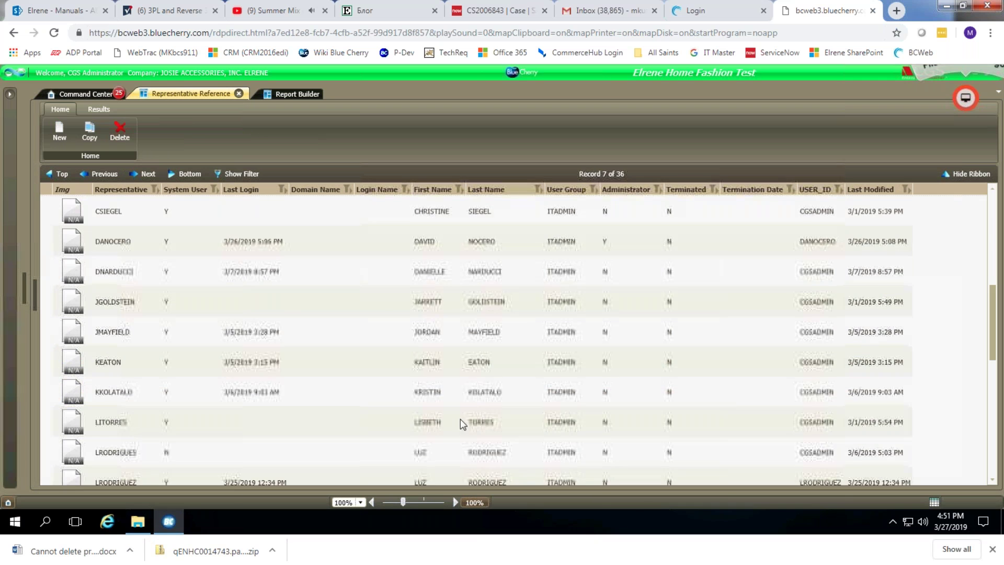
left_click(423, 232)
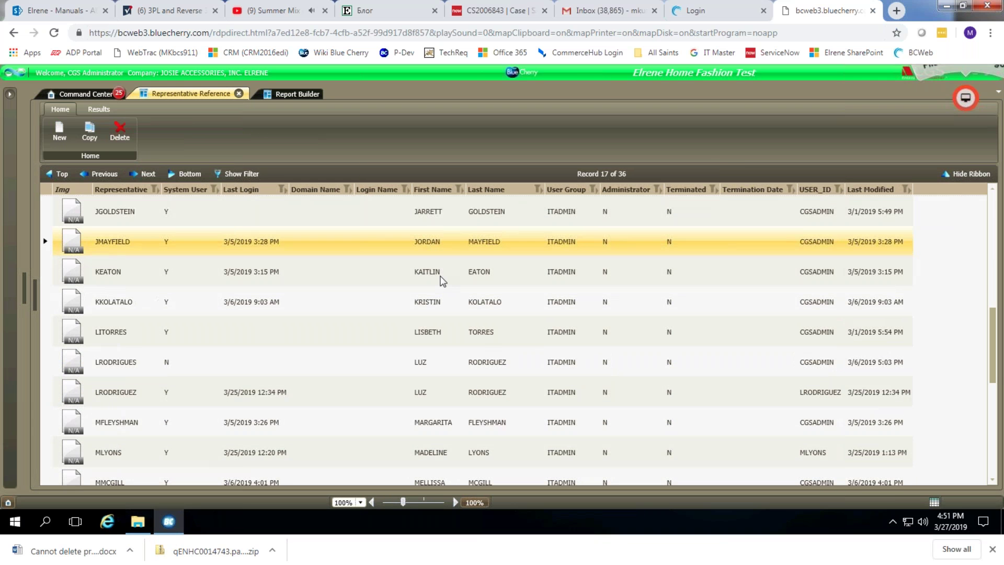
left_click(459, 190)
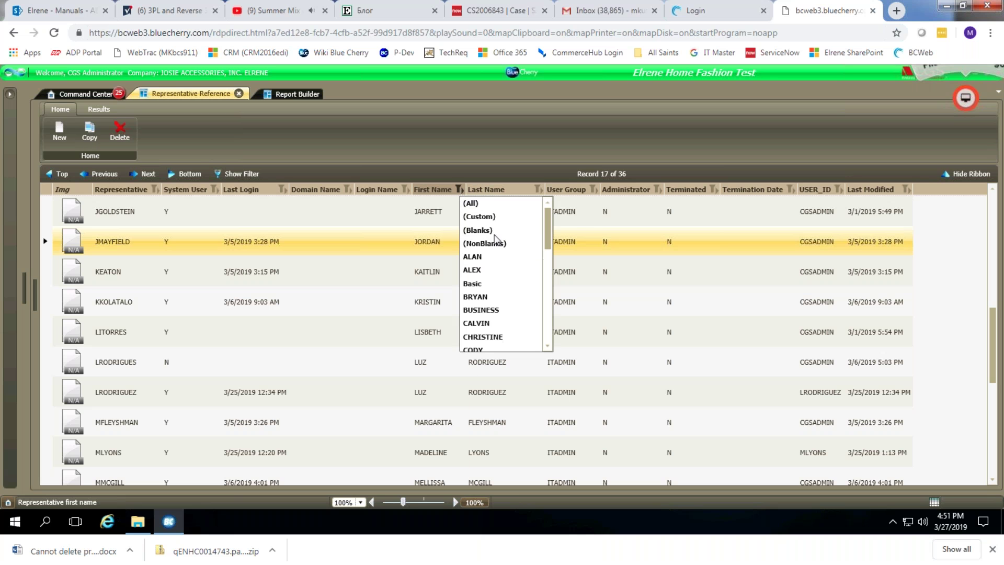
left_click_drag(543, 215, 548, 244)
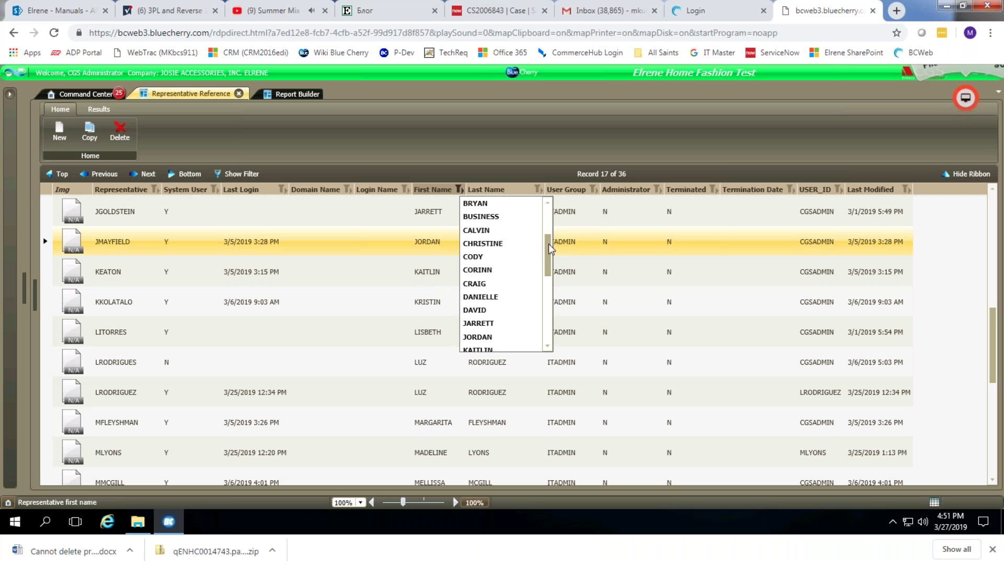
left_click(495, 309)
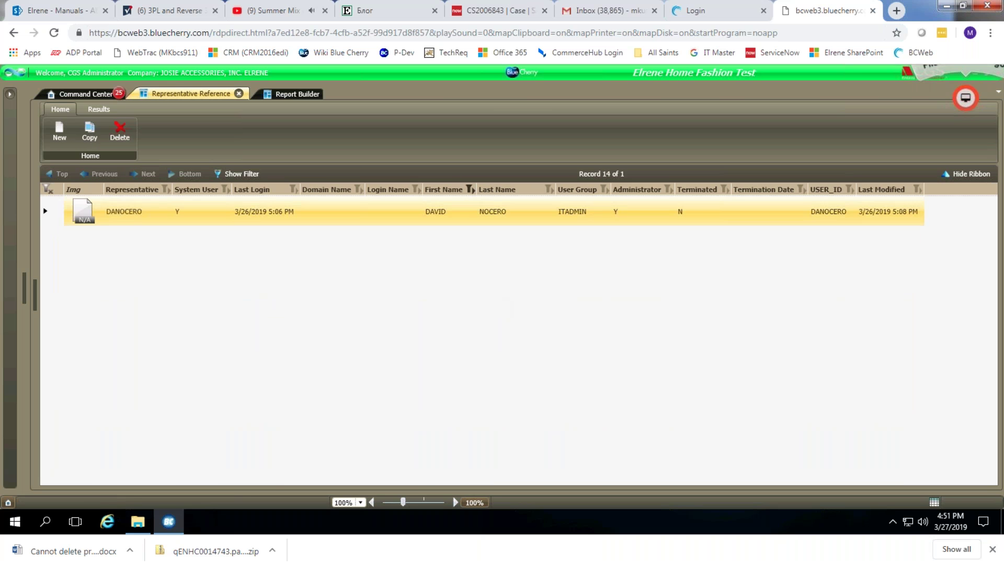
Open the representative's detail record and expand then collapse Defaults, Office and Applications.
left_click(157, 212)
double_click(157, 212)
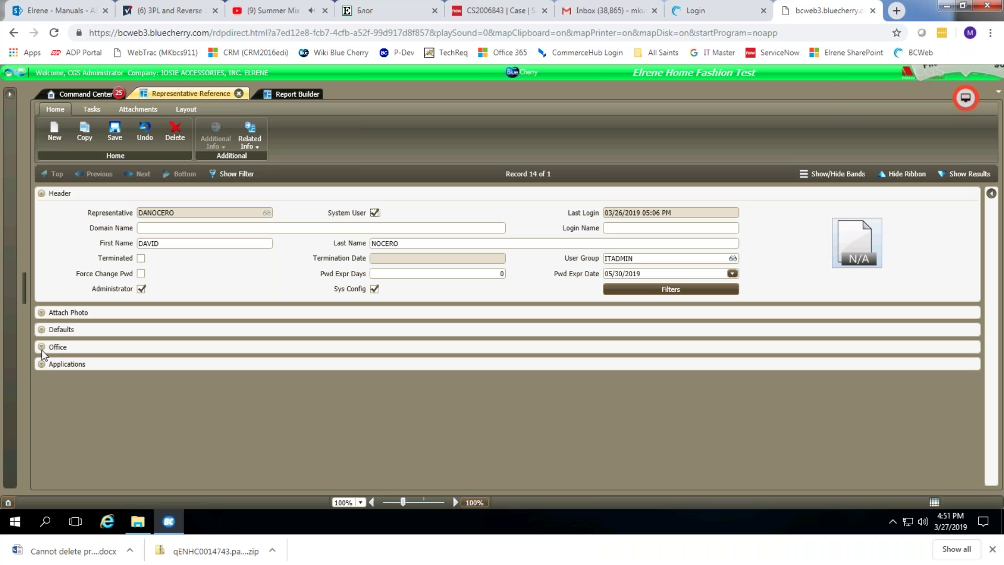
left_click(42, 330)
left_click(42, 329)
left_click(42, 347)
left_click(42, 346)
left_click(41, 364)
left_click(41, 364)
Review the Defaults, Office and Applications sections again, then view and close Attachments > Contacts.
left_click(42, 330)
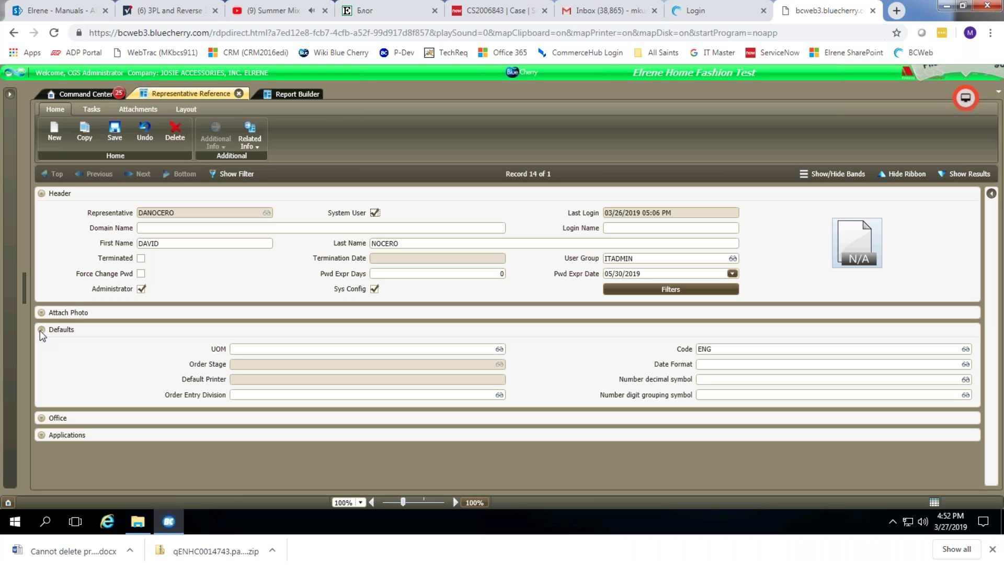
left_click(41, 330)
left_click(41, 347)
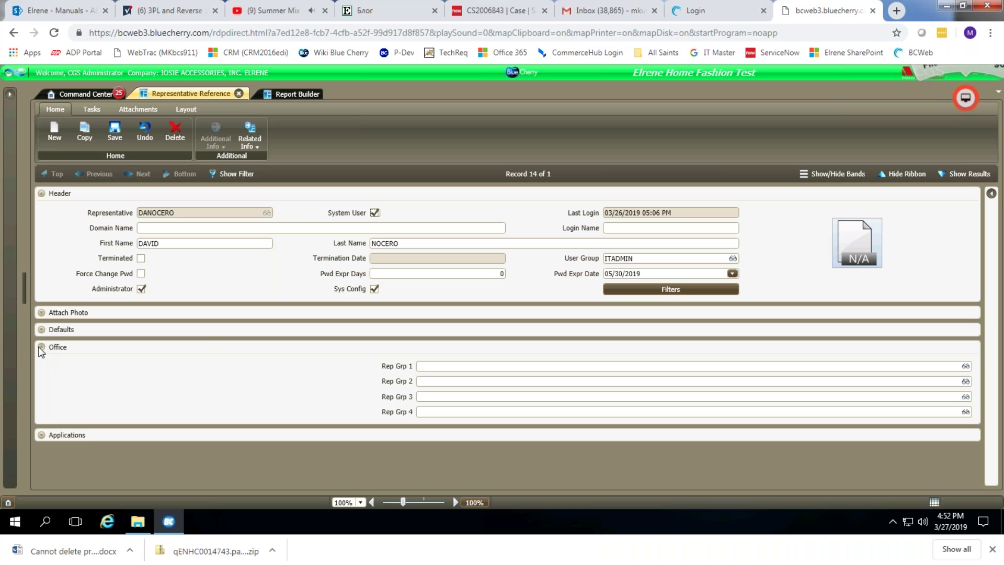
left_click(40, 347)
left_click(41, 365)
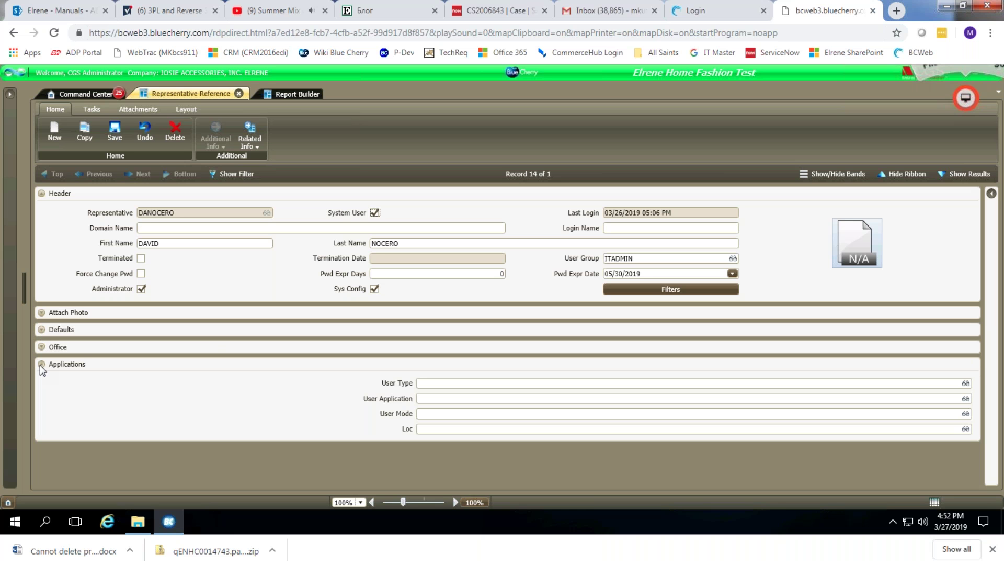
left_click(41, 365)
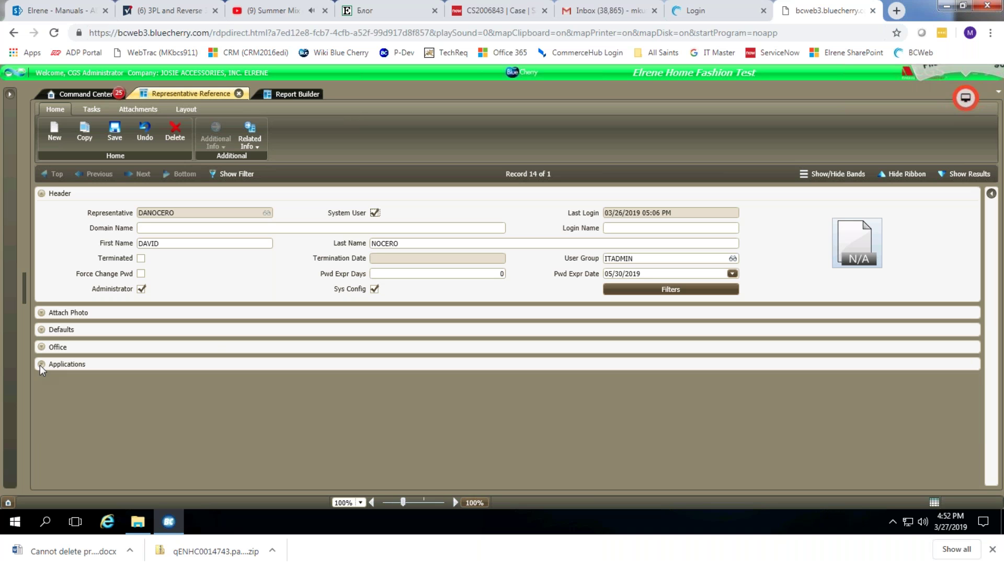
left_click(137, 108)
left_click(131, 131)
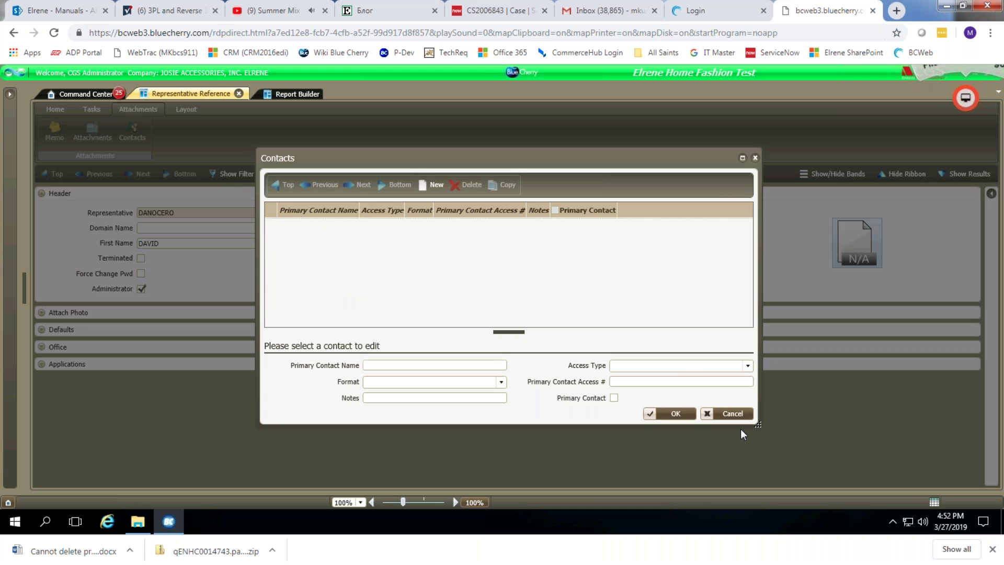
left_click(731, 413)
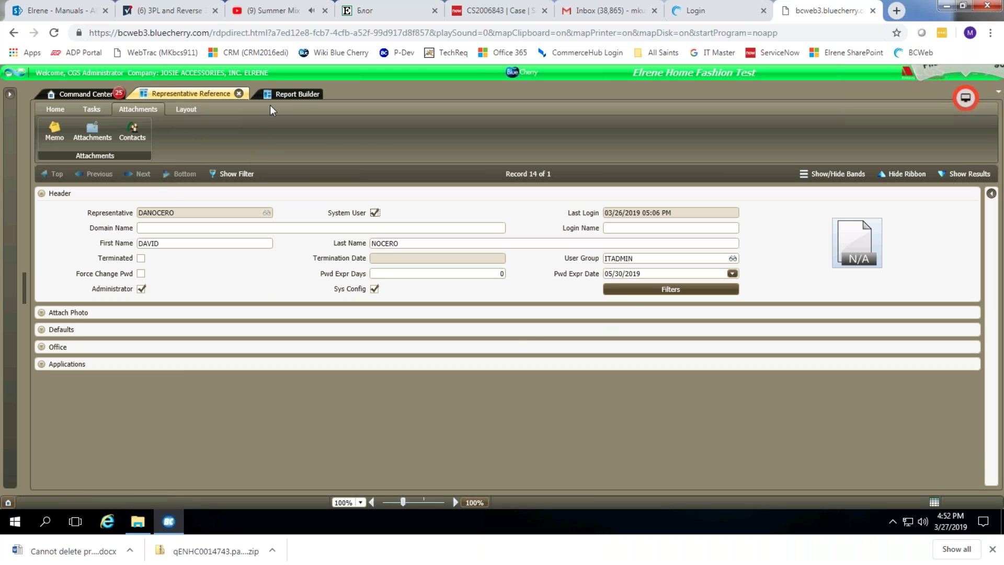
Return to OPEN ORDER REPORT (MK), open the e-mail form with a recipient, then dismiss it.
left_click(295, 93)
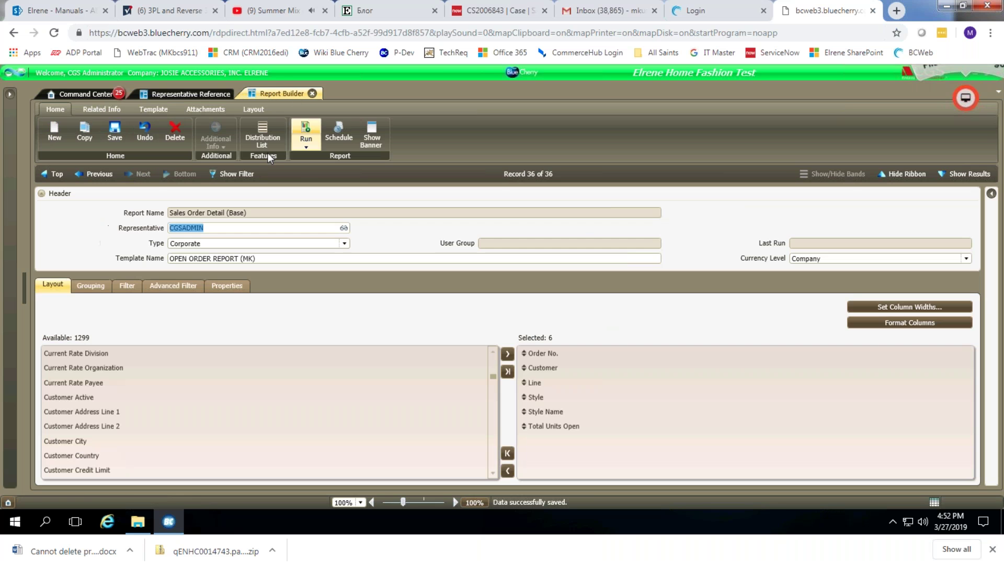
left_click(307, 145)
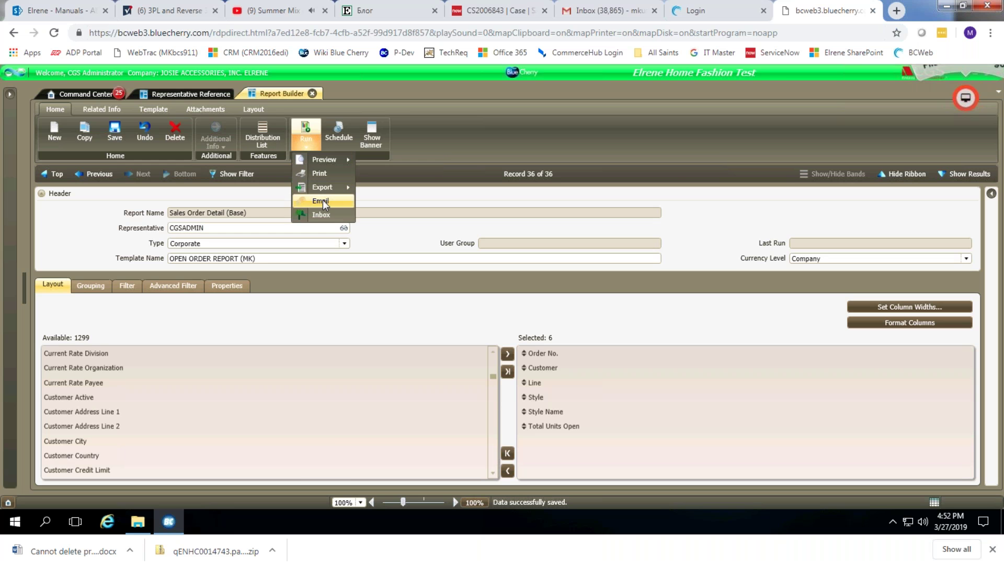
left_click(321, 200)
left_click(365, 148)
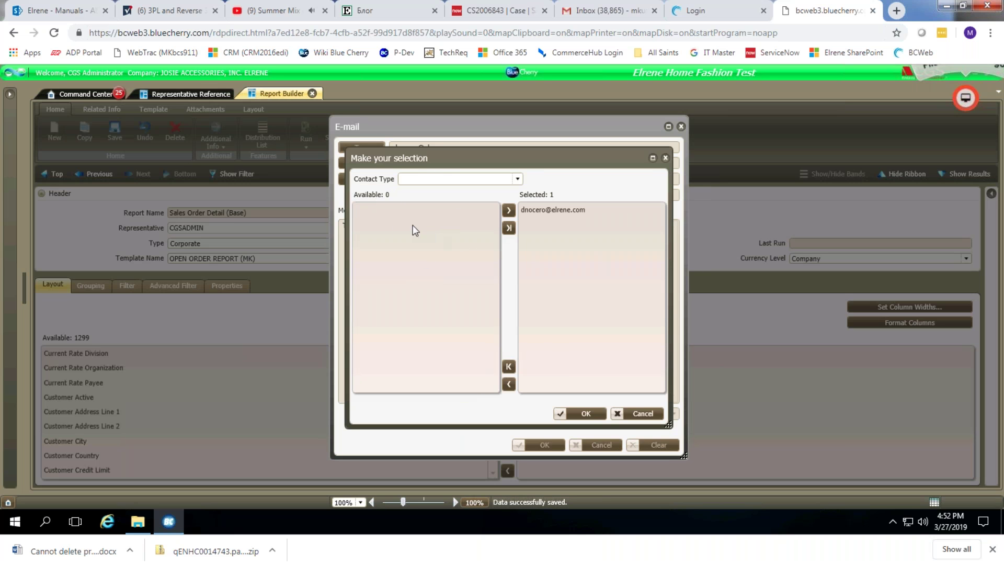
left_click(644, 414)
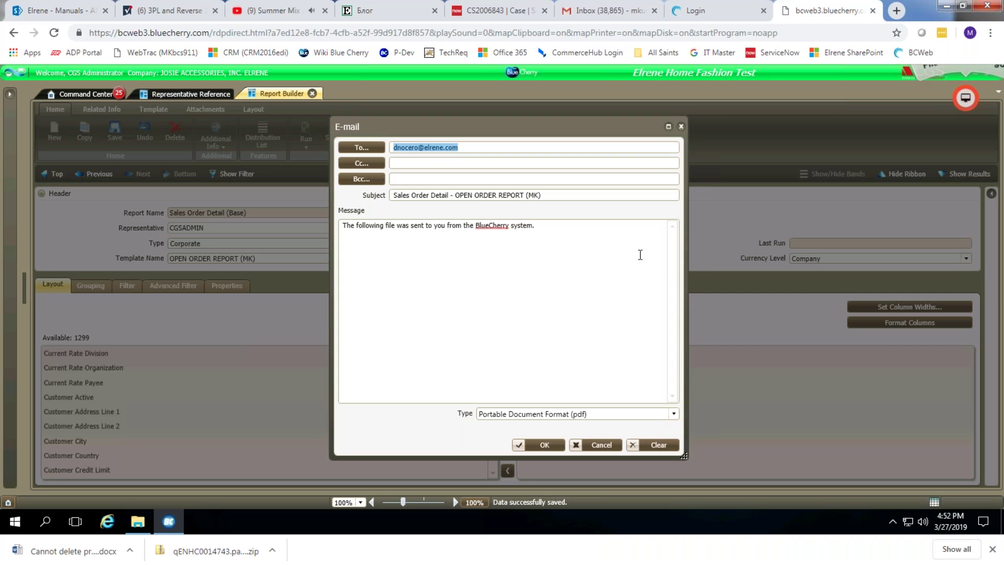
left_click(680, 127)
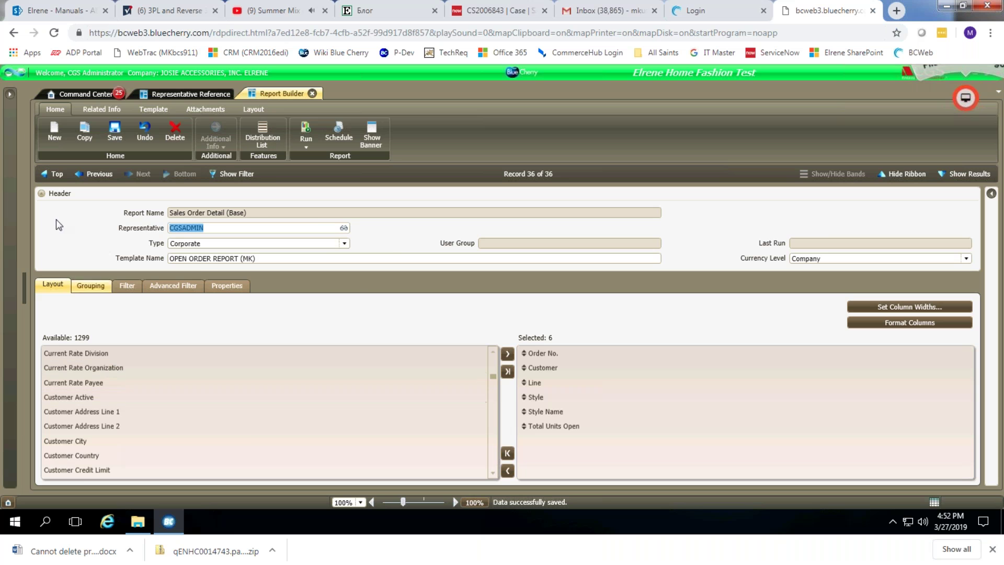
Open the program search and replace the old search text with 'inqui'.
left_click(10, 97)
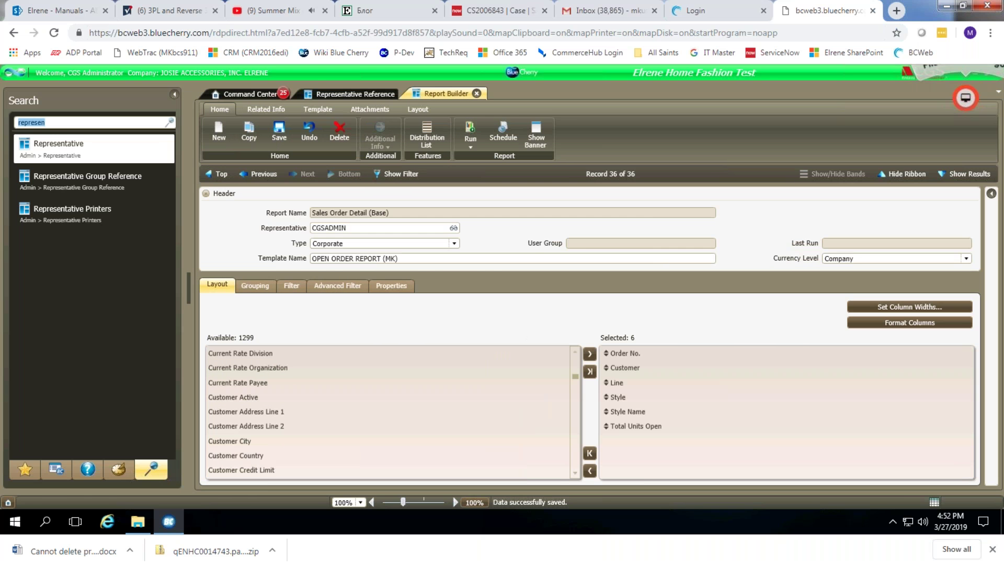
left_click(40, 119)
key("ctrl+a")
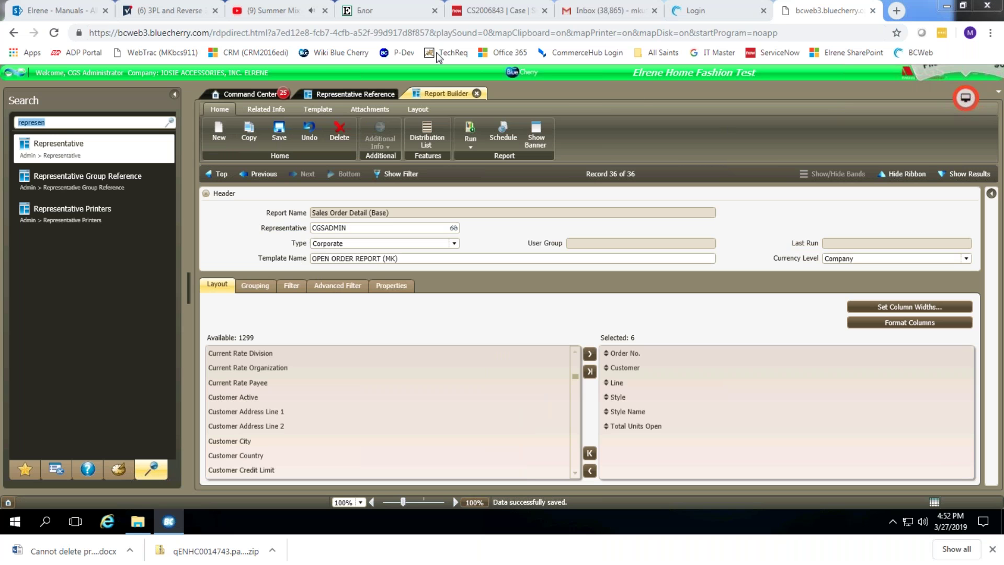
left_click(55, 122)
key("ctrl+a")
type("in")
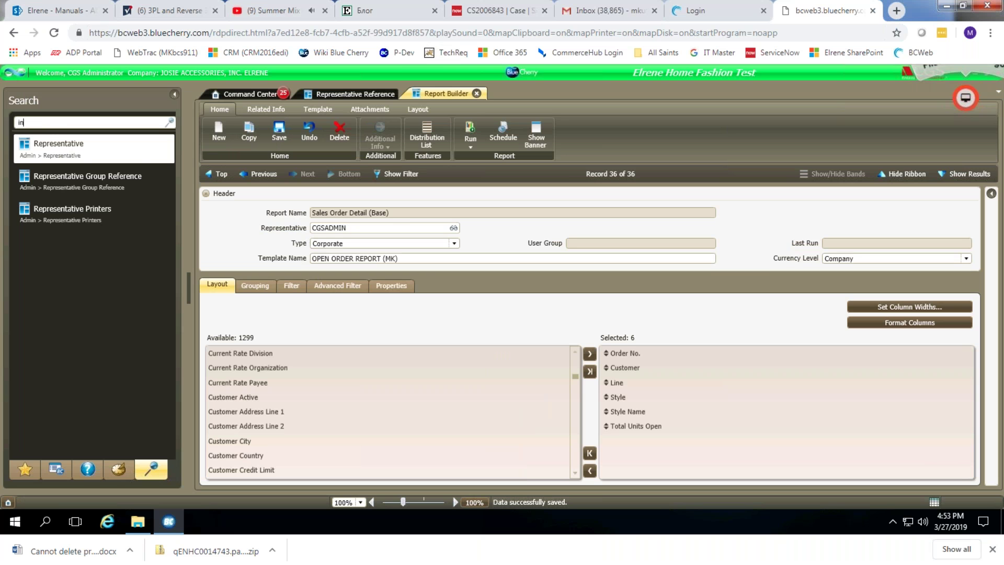
type("qui")
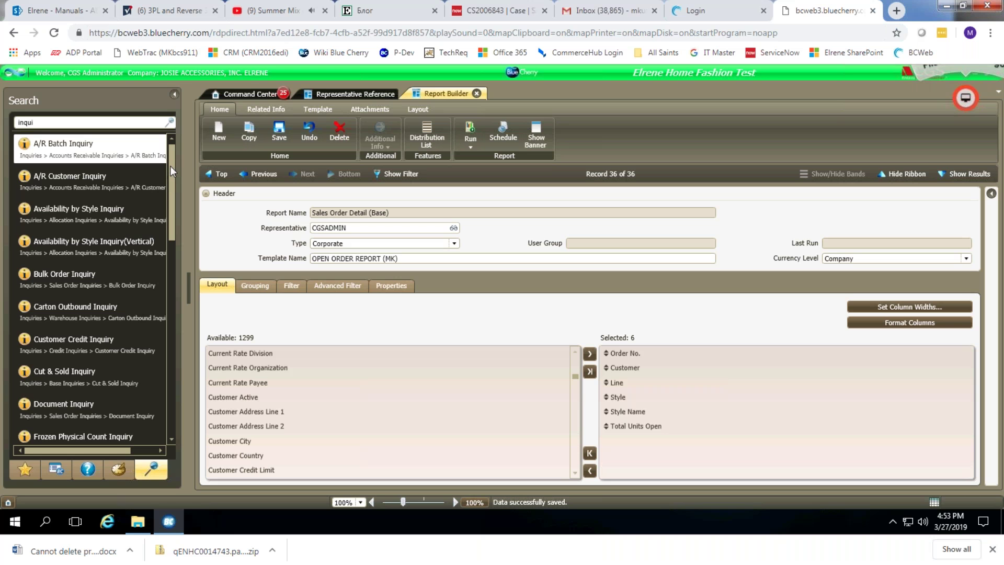
Scan the results and extend the search to 'inquiry bu', leaving only Inquiry Builder.
scroll(175, 212, "down", 1)
scroll(175, 212, "down", 5)
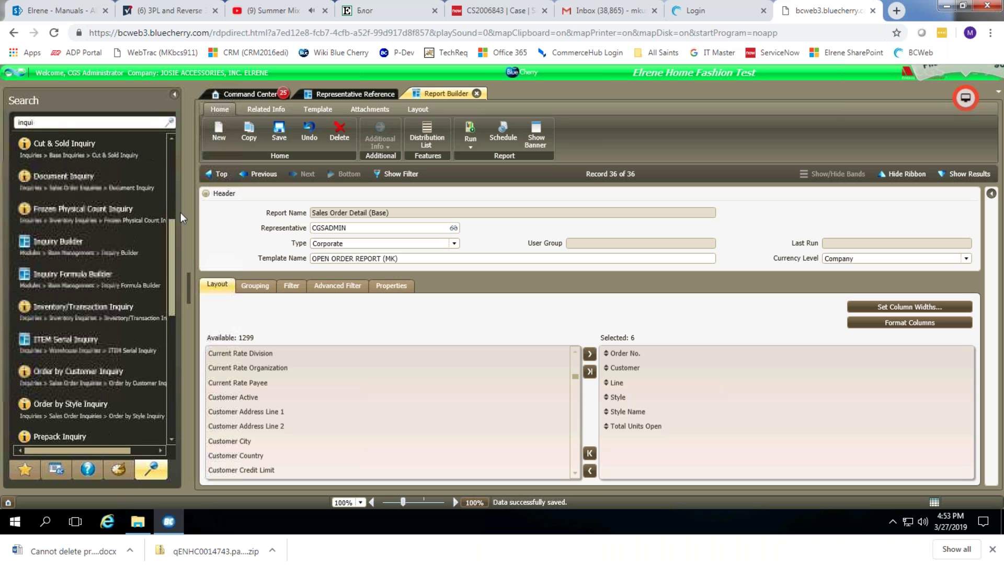
scroll(181, 212, "up", 6)
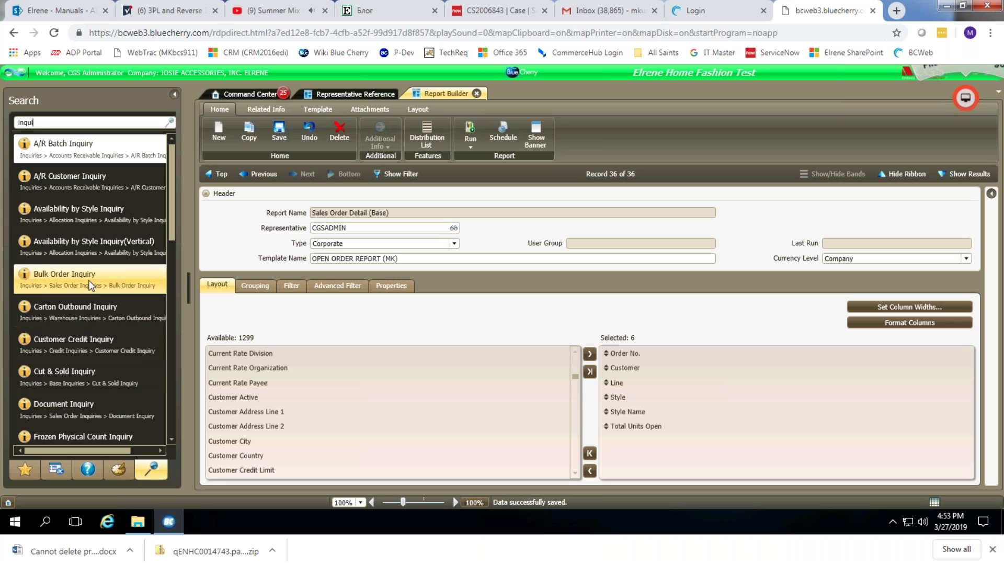
scroll(173, 205, "down", 1)
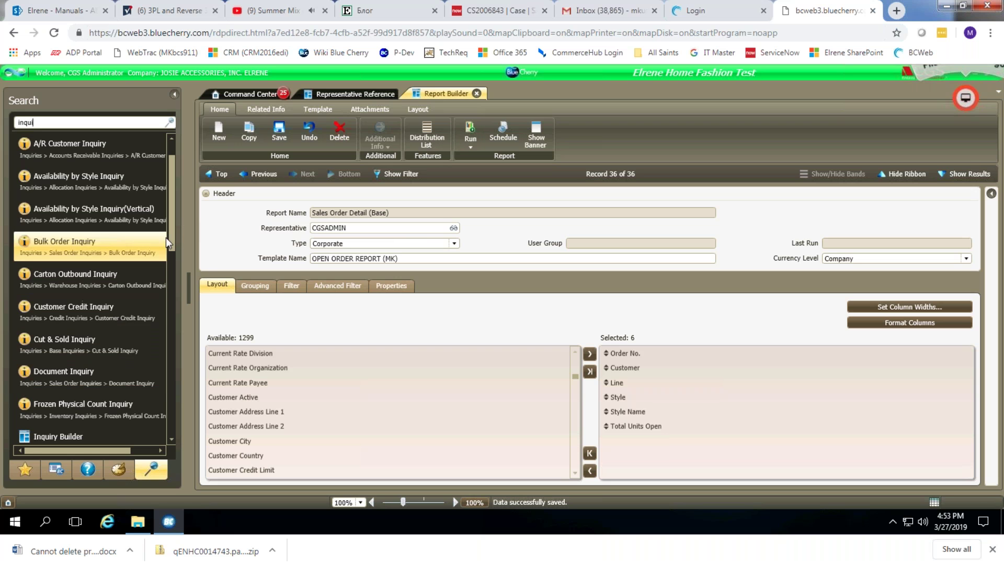
scroll(171, 245, "down", 1)
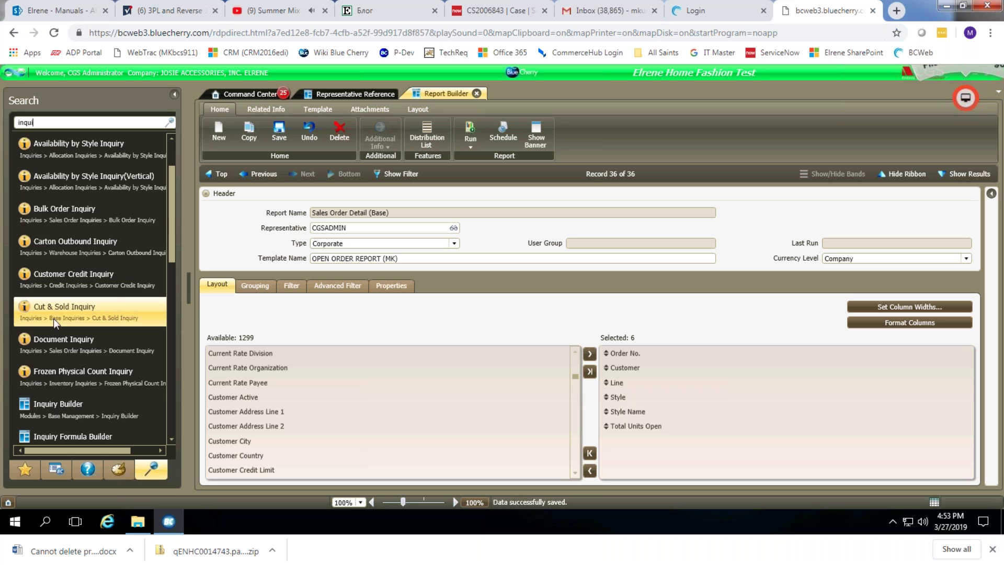
left_click_drag(169, 205, 163, 387)
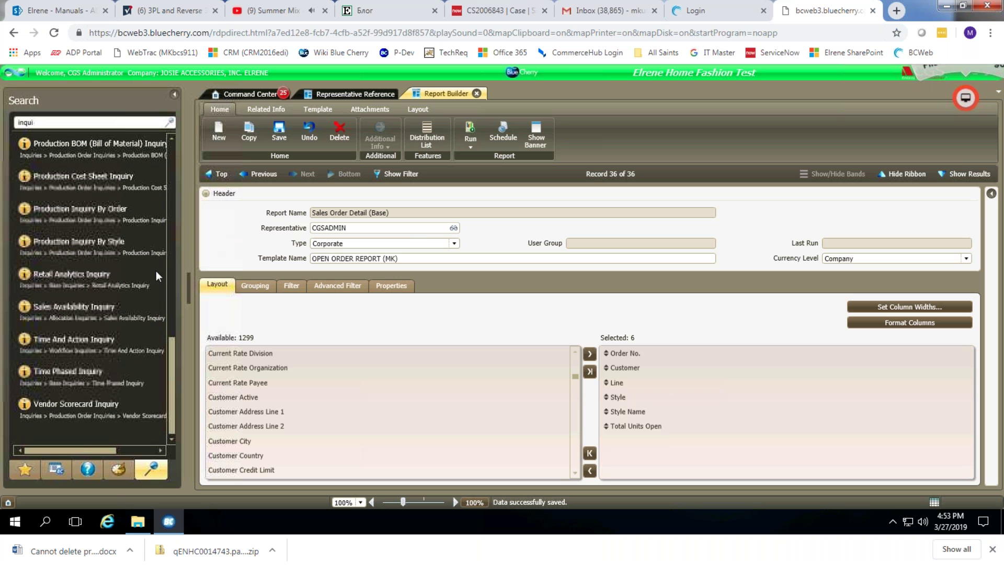
key("Return")
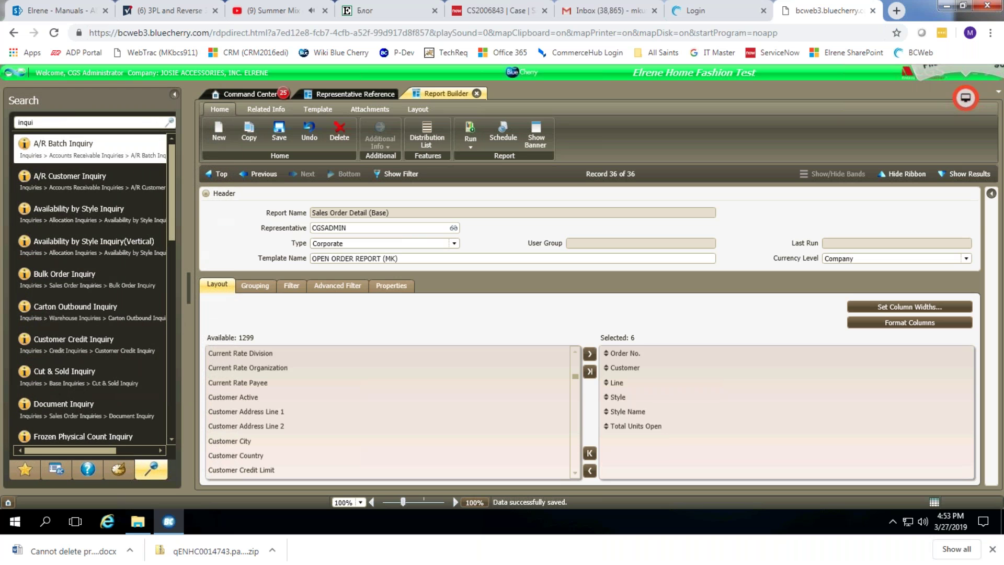
type("ry bu")
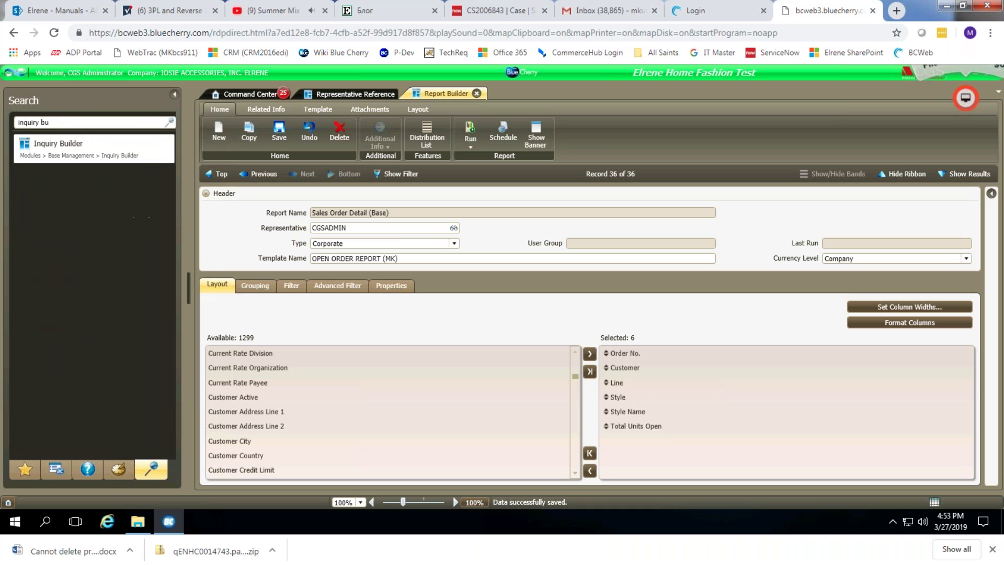
In the Inquiry Builder, copy the Orders by Customer template under Sales Order Management's Order by Customer.
left_click(65, 149)
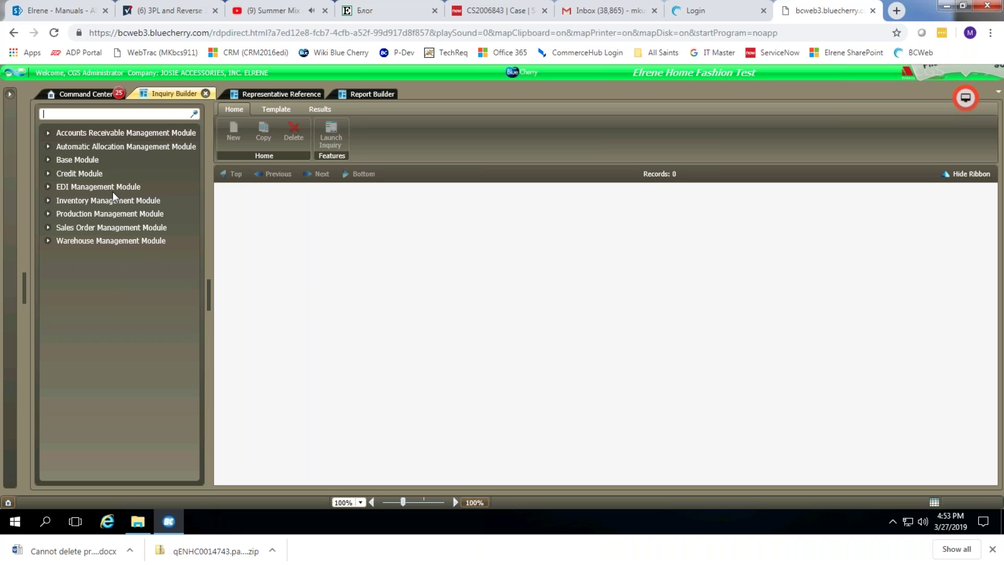
left_click(48, 228)
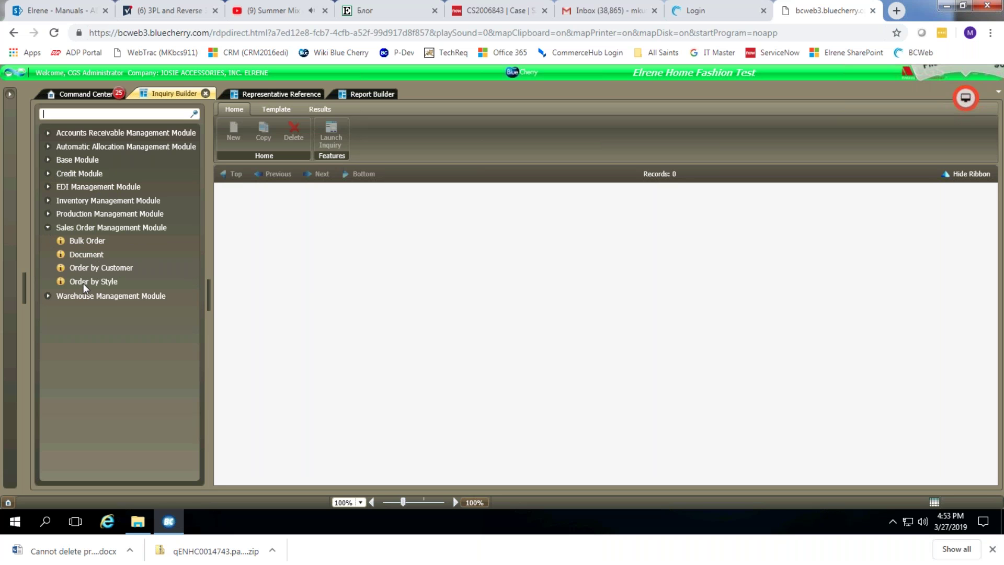
left_click(103, 268)
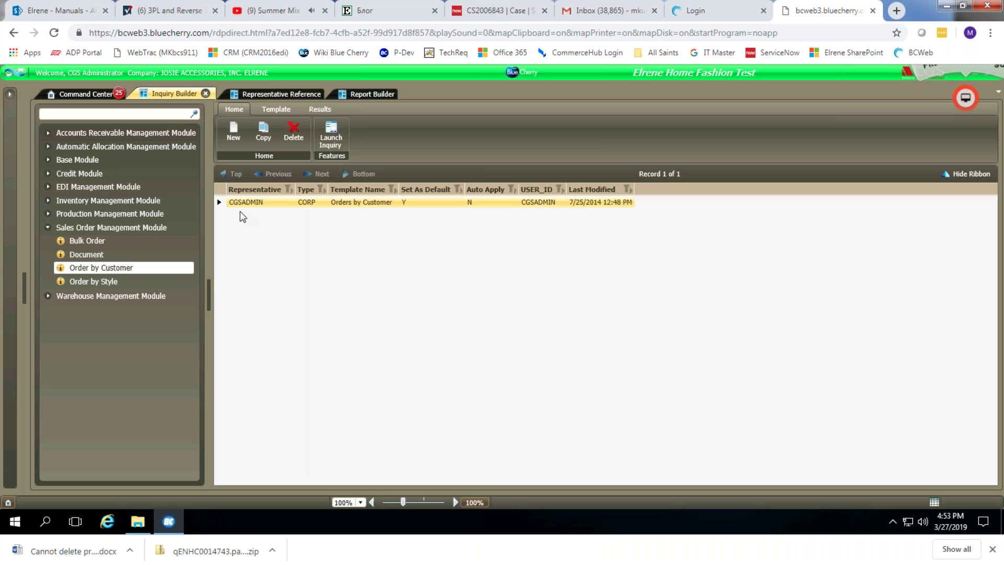
left_click(253, 203)
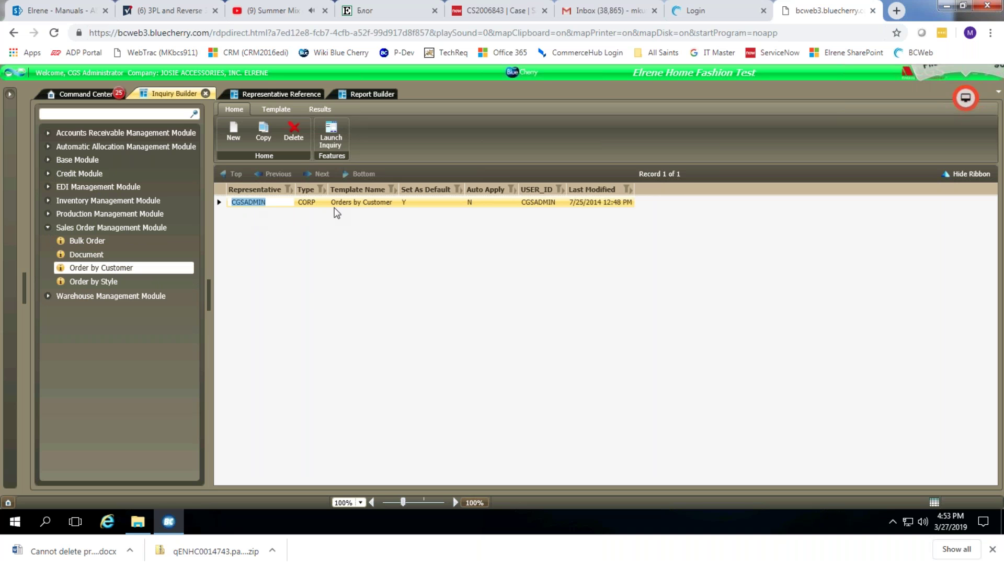
left_click(375, 208)
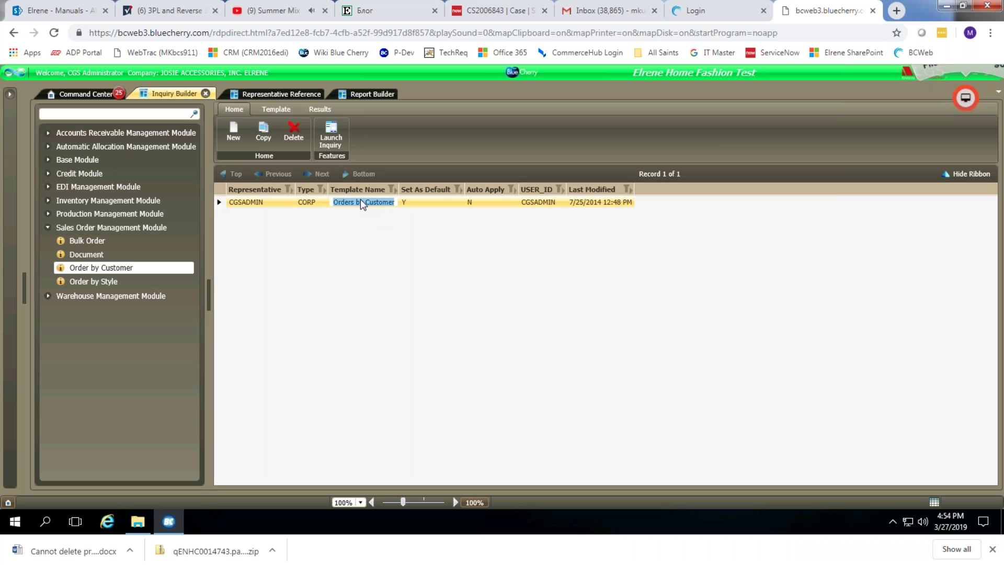
left_click(271, 139)
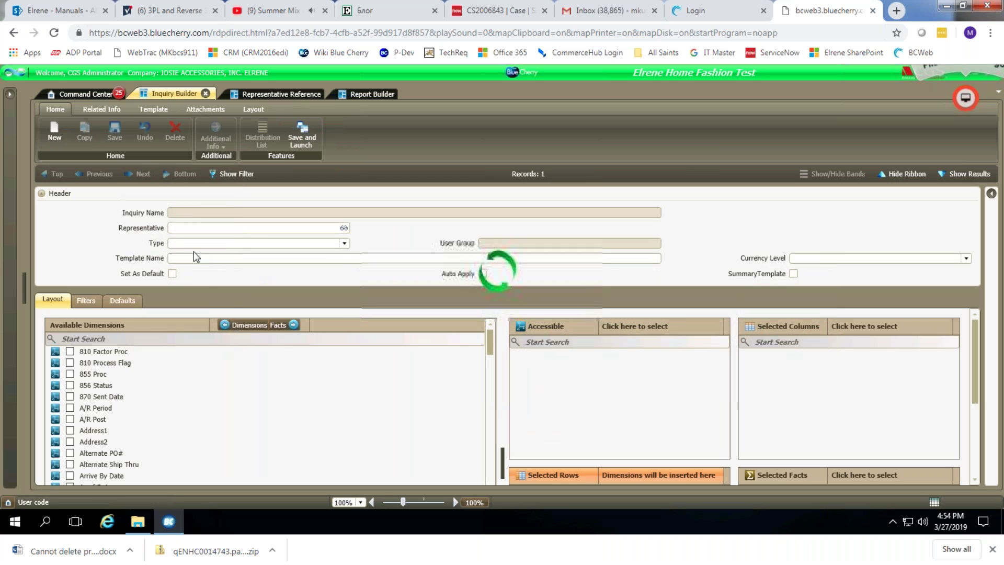
Make the copied template Corporate and name it 'OPEN ORDER BY CUSTOMER'.
left_click(181, 244)
left_click(197, 270)
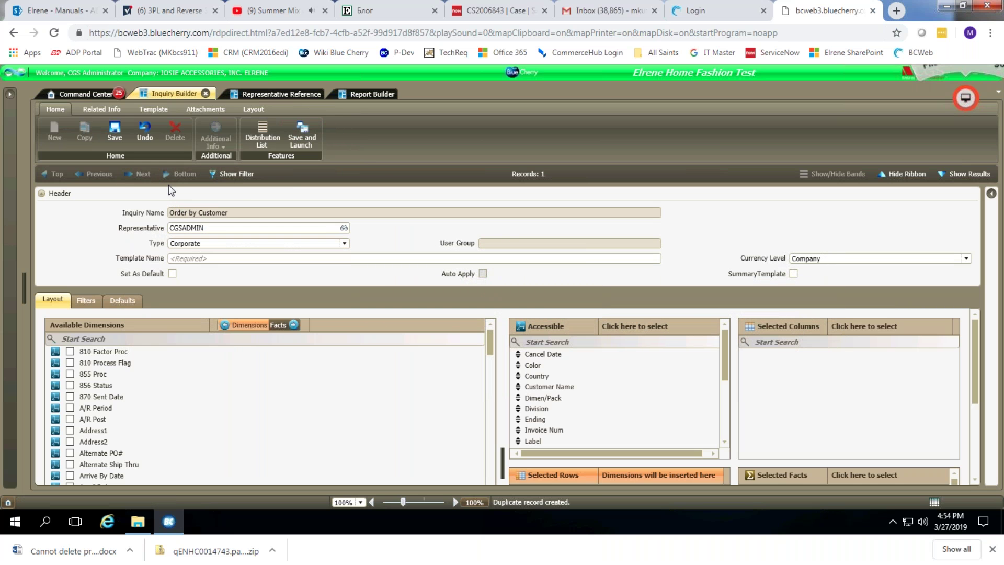
key("Tab")
type("OPEN ORDER BY CUSTOMER UNSH")
key("BackSpace")
key("BackSpace")
key("BackSpace")
key("BackSpace")
key("BackSpace")
Save the template, test-launch it, and close the launched inquiry tab.
left_click(114, 131)
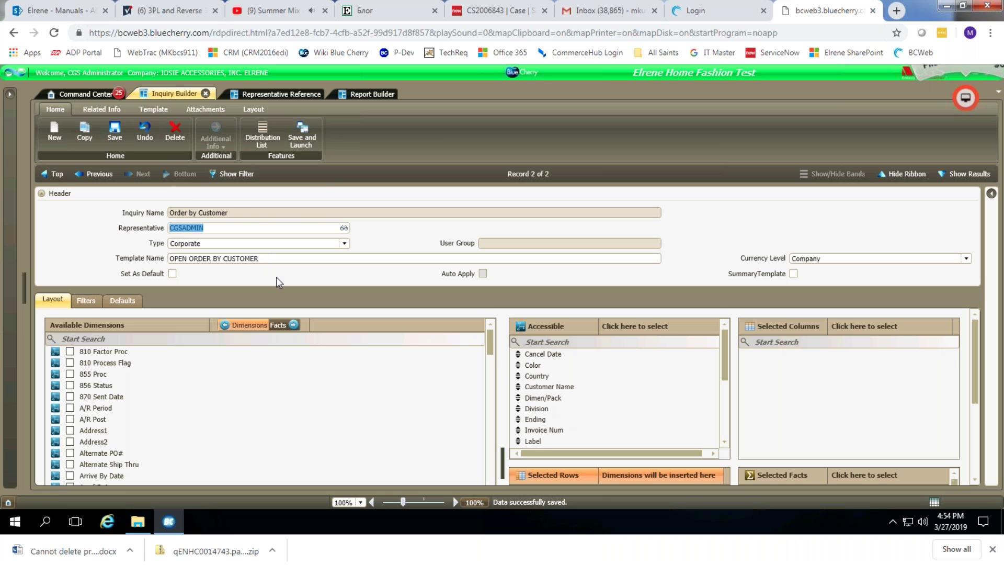
left_click(303, 130)
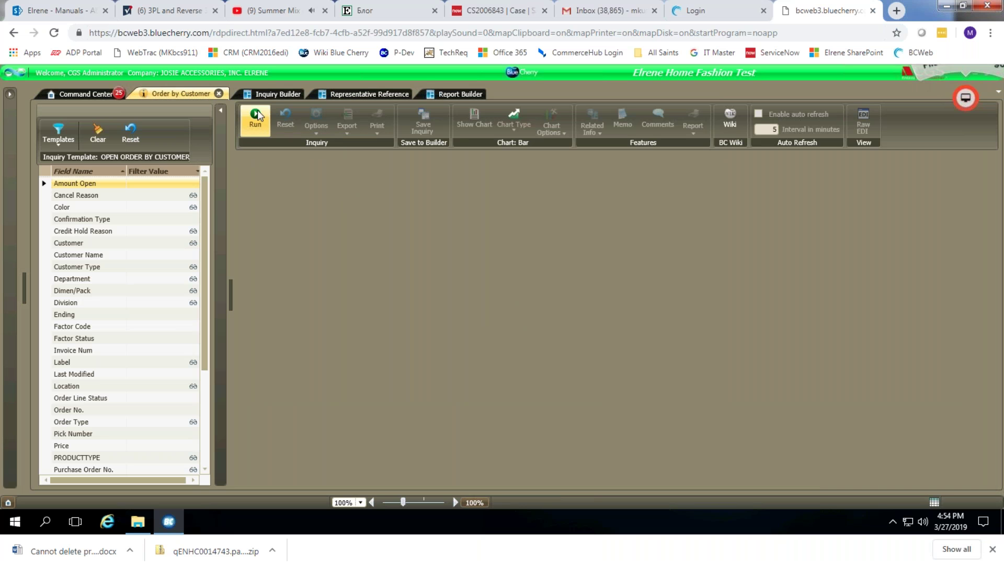
left_click(219, 94)
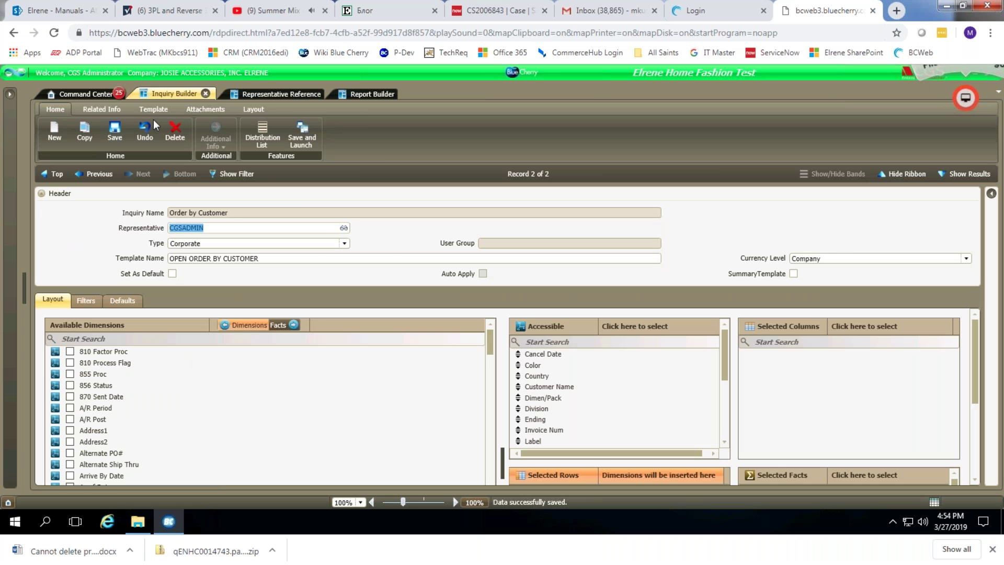
Search 'order by' and open the Sales Order by Customer Inquiry.
left_click(12, 97)
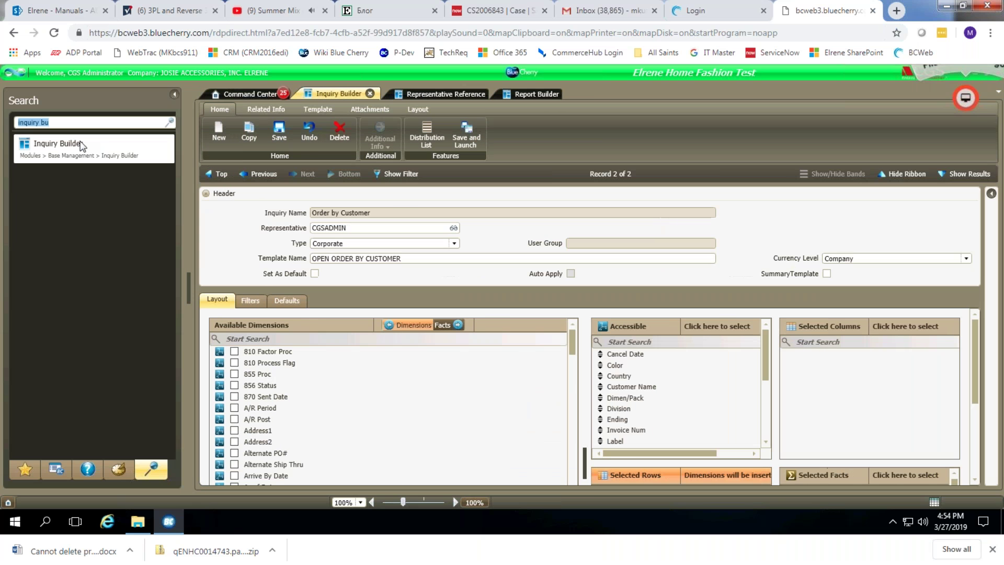
type("order by")
left_click(69, 148)
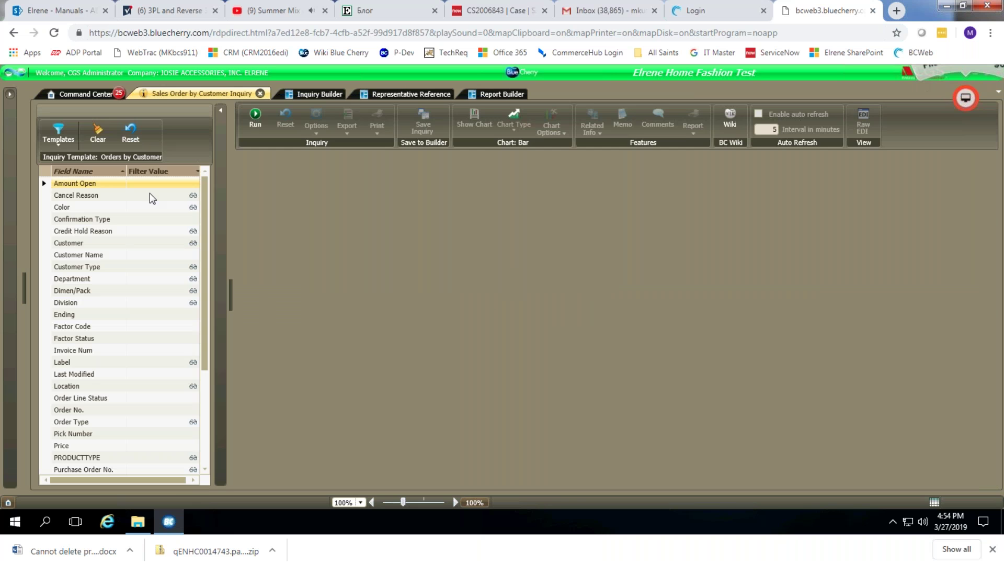
Run the inquiry with the OPEN ORDER BY CUSTOMER template, then return to its builder.
left_click(61, 146)
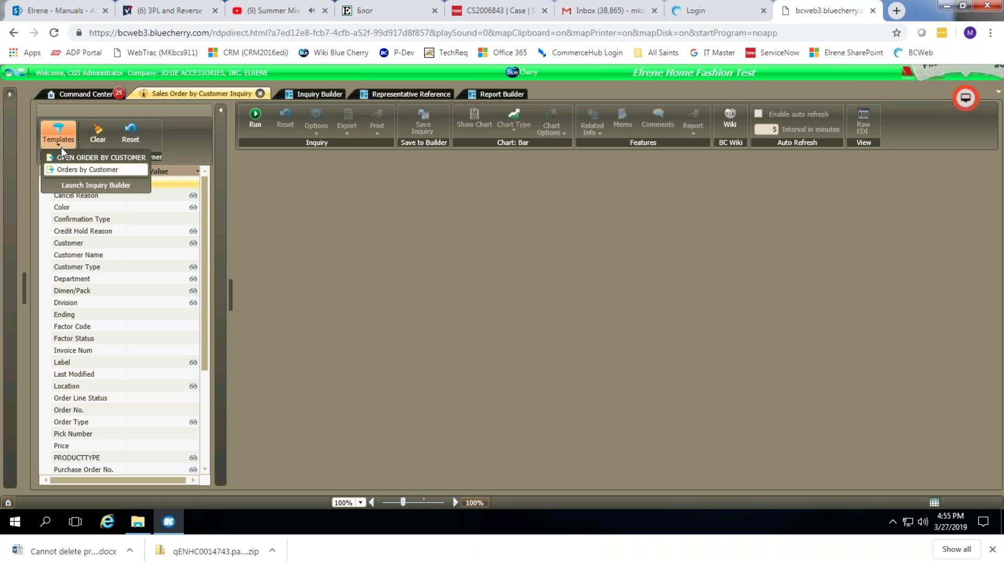
left_click(102, 155)
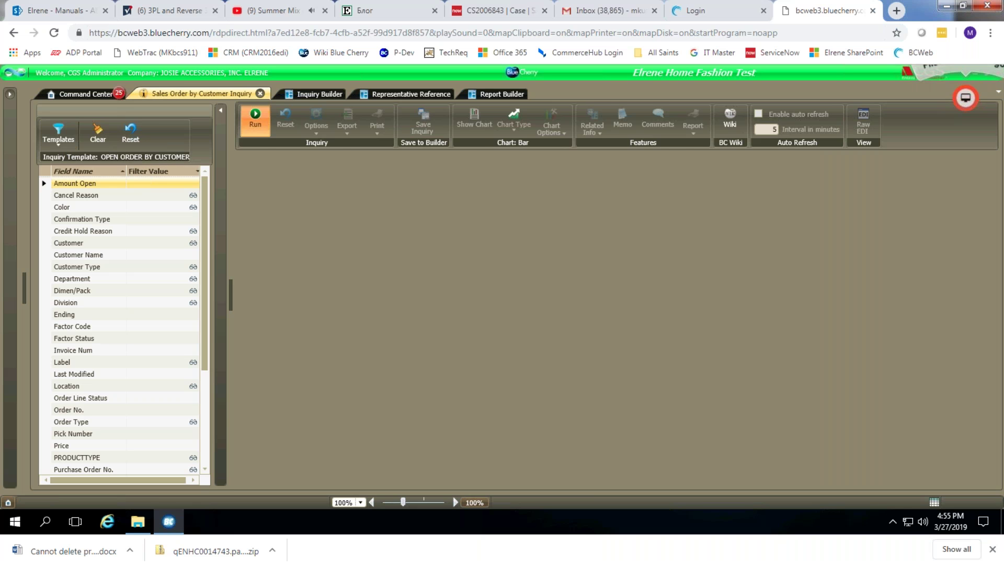
left_click(255, 120)
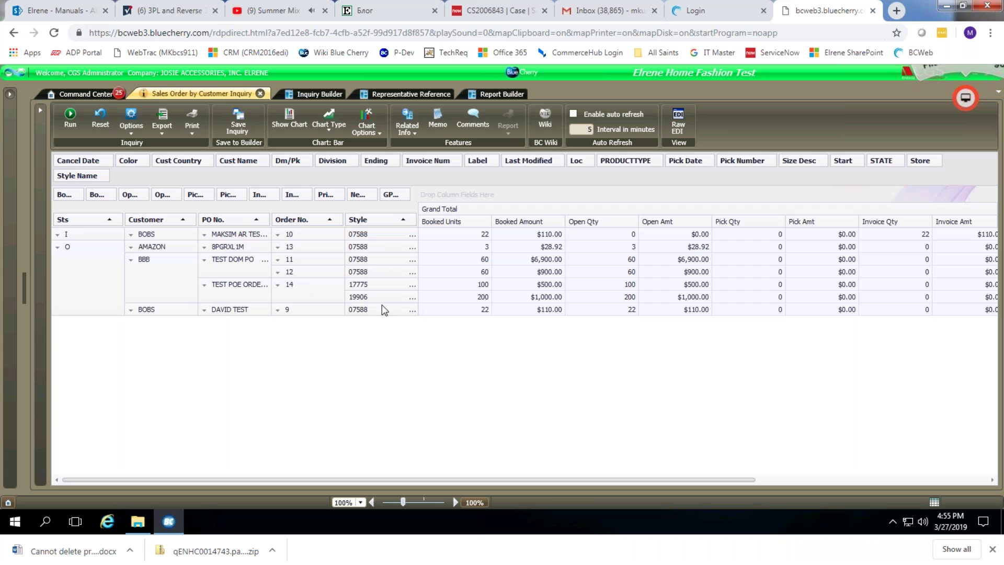
left_click(325, 93)
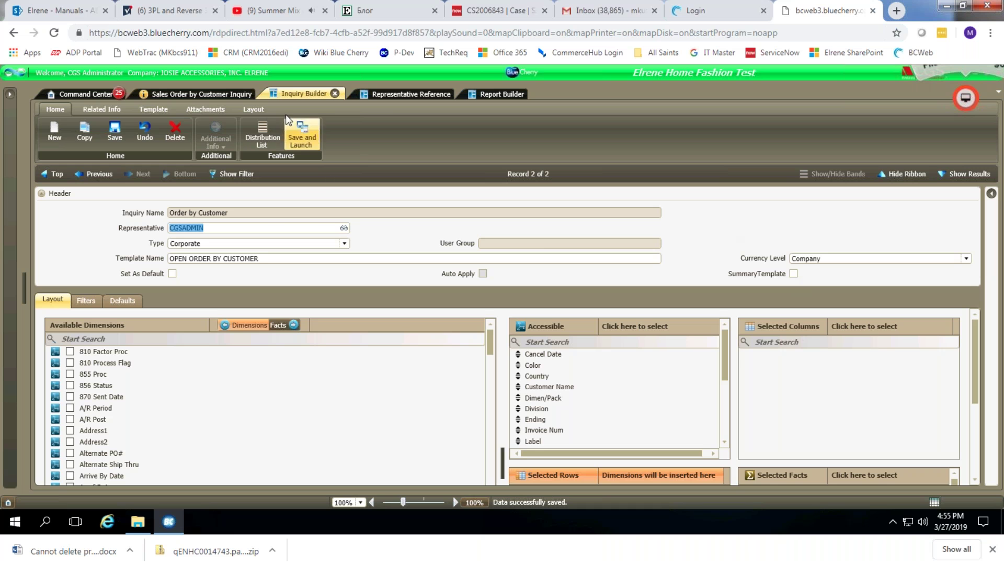
left_click(186, 93)
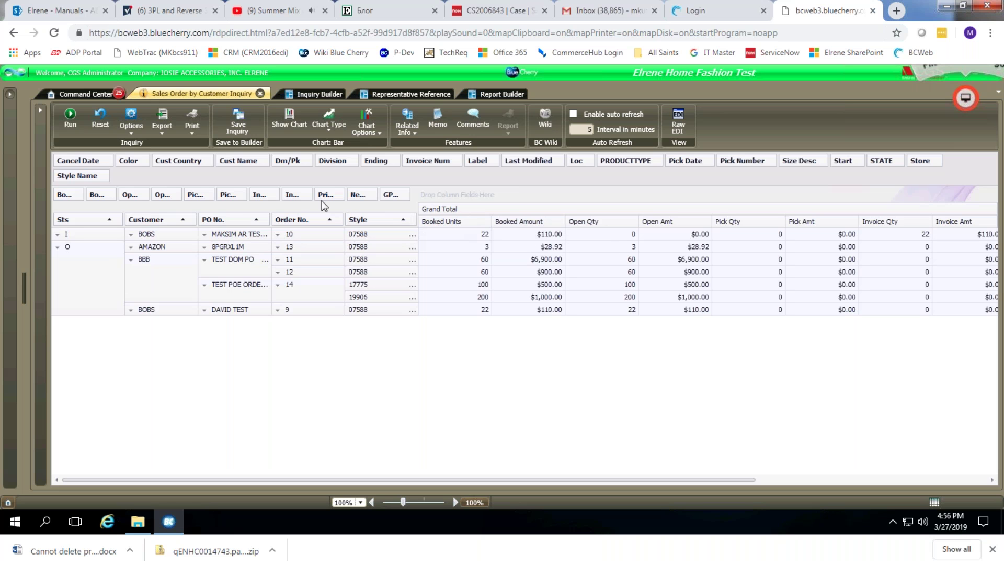
left_click(309, 93)
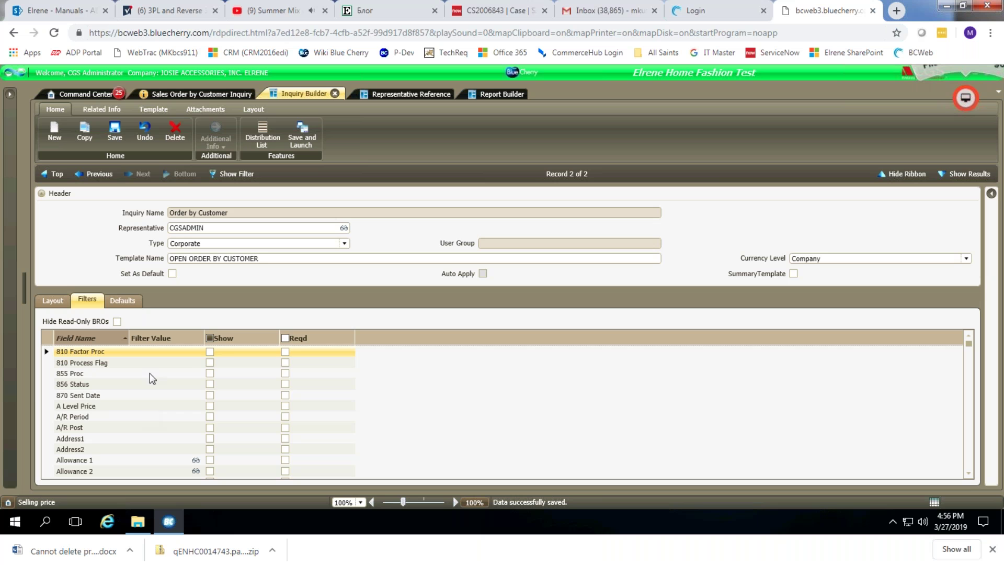
type("or")
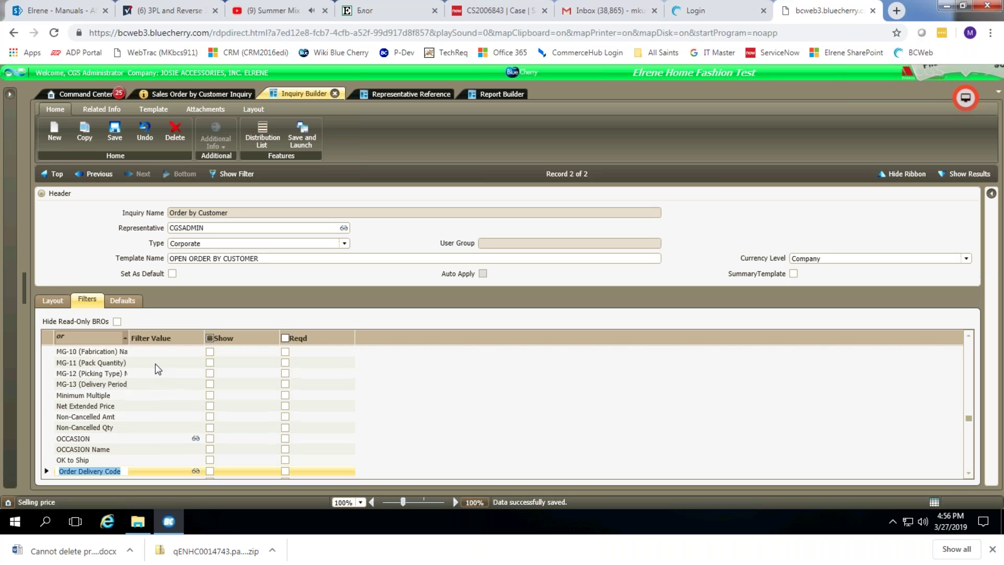
scroll(195, 405, "down", 3)
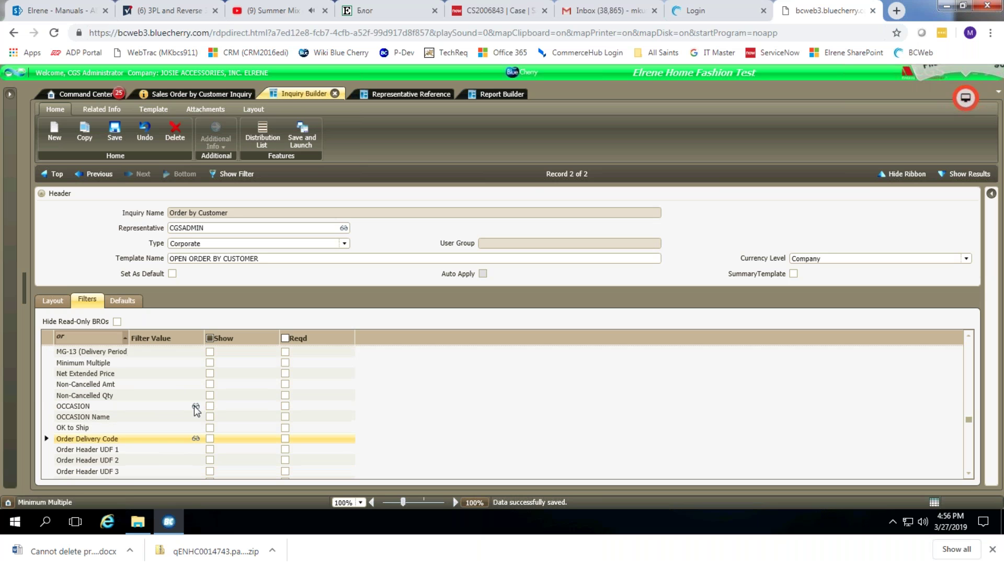
scroll(79, 465, "down", 4)
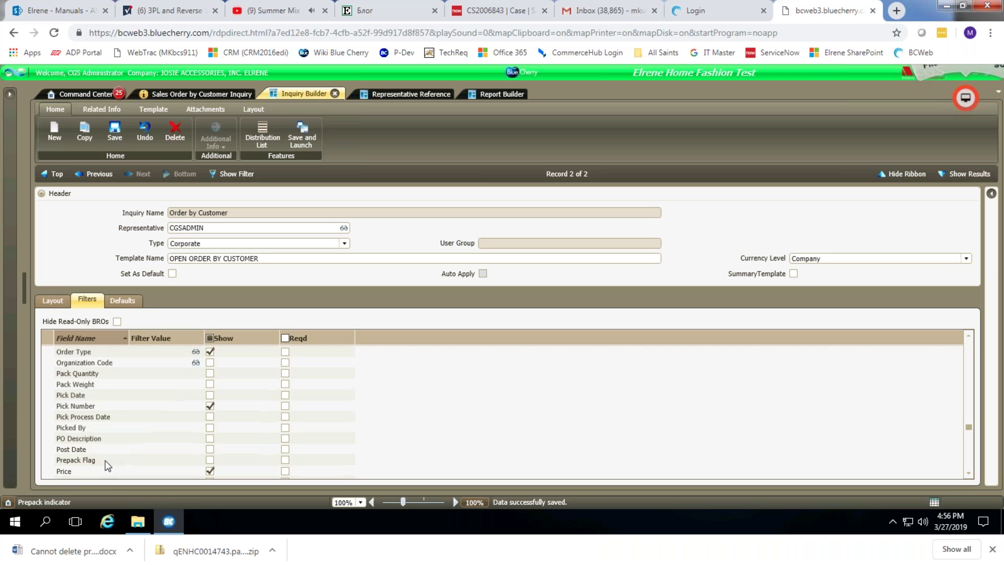
scroll(84, 379, "up", 2)
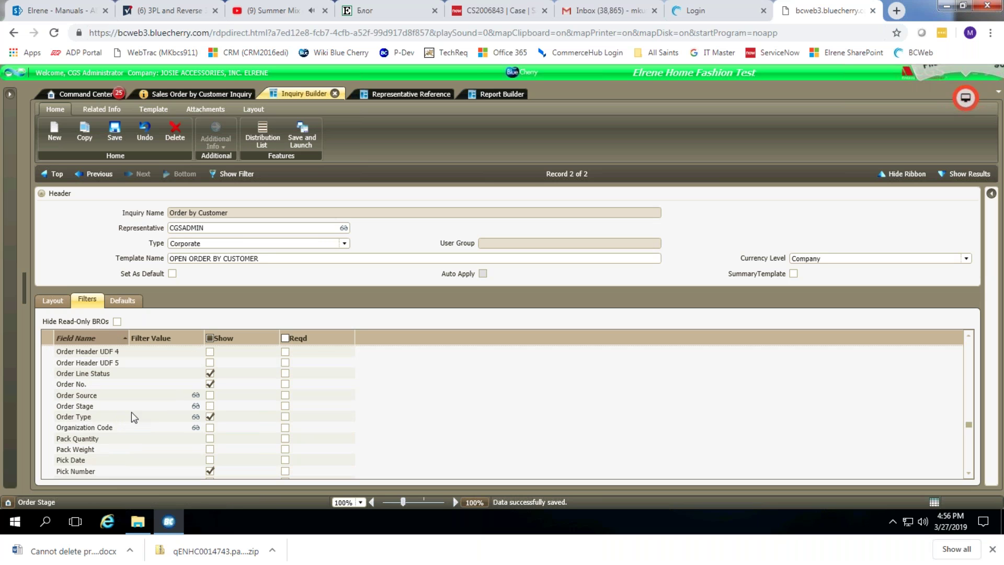
scroll(130, 412, "down", 2)
left_click(123, 407)
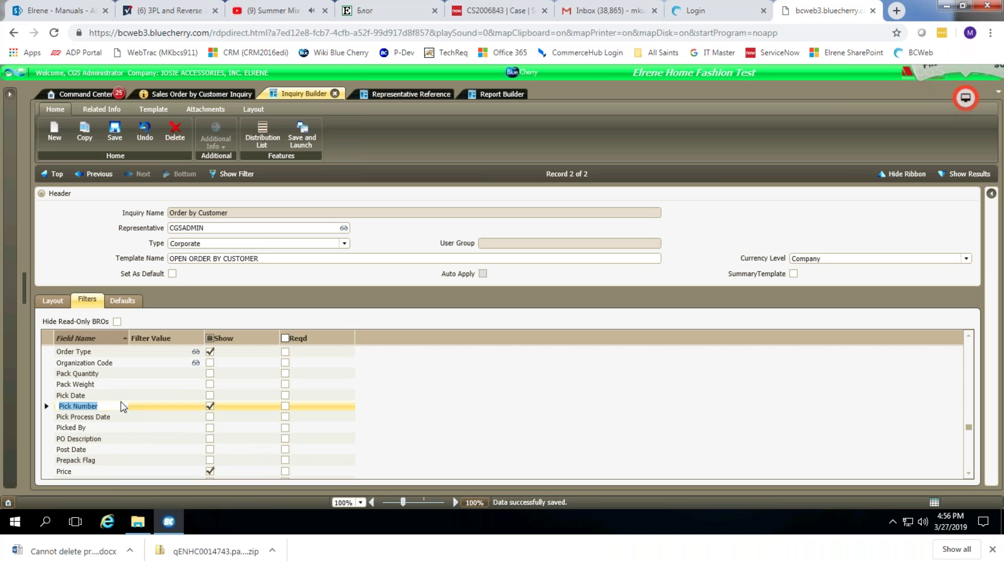
type("stat")
scroll(131, 418, "down", 3)
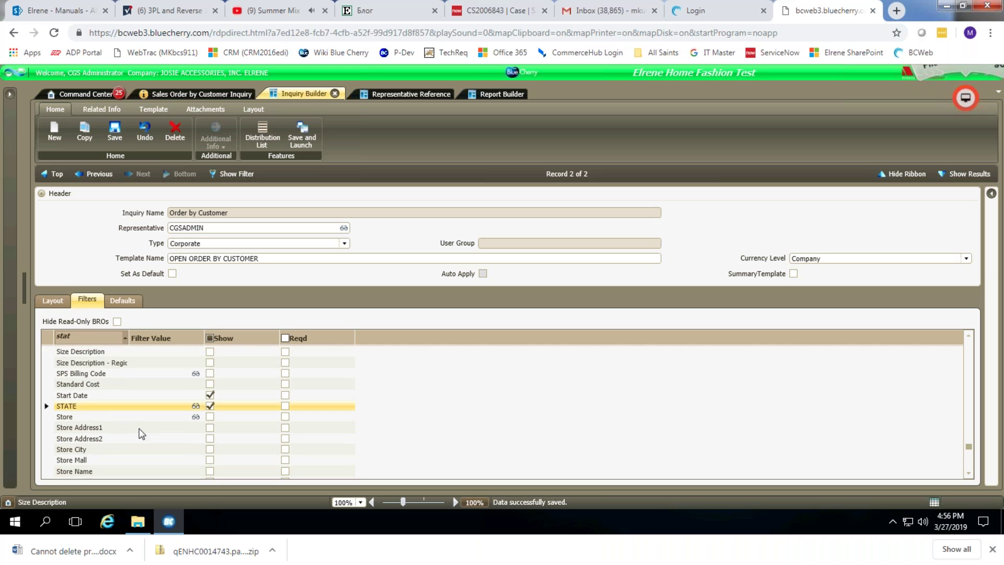
scroll(131, 415, "up", 4)
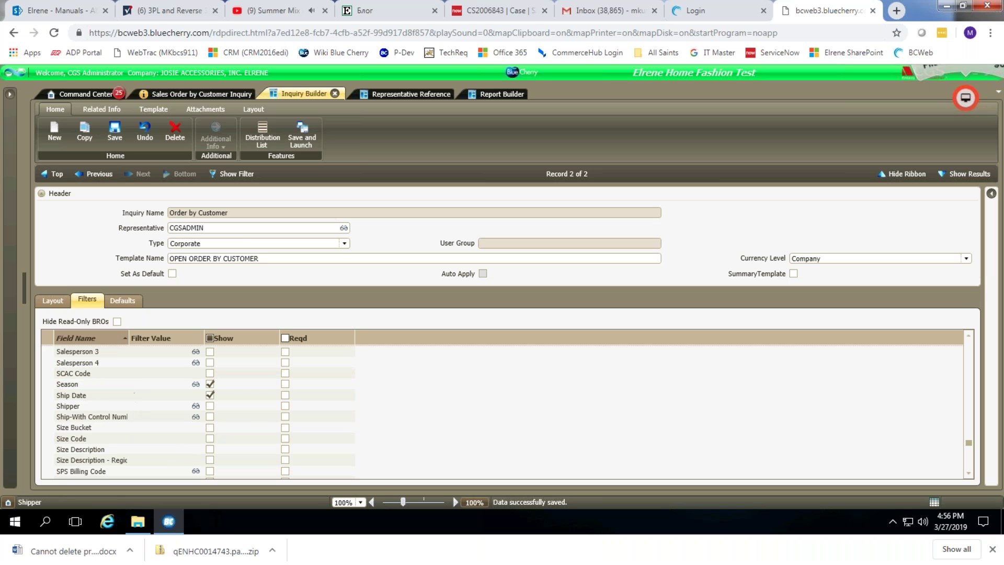
scroll(130, 400, "up", 5)
scroll(126, 416, "up", 15)
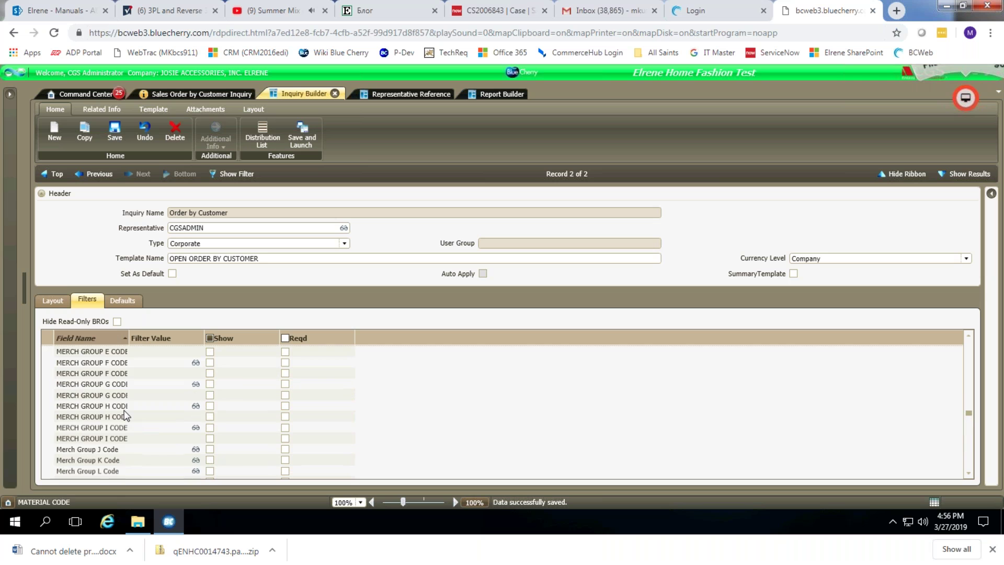
scroll(126, 416, "up", 12)
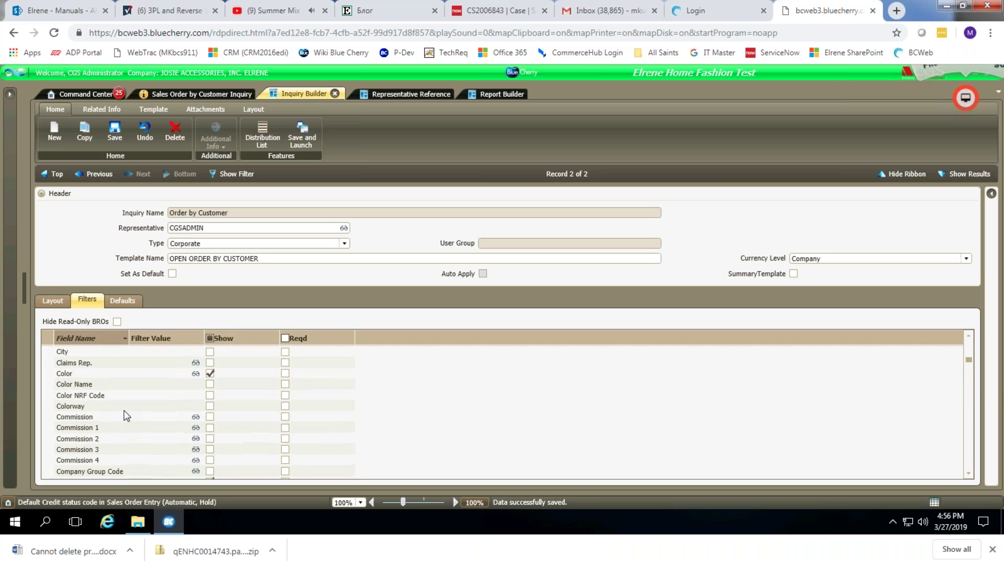
left_click(79, 384)
Give the template an Order Line Status filter with value O and save it.
type("order")
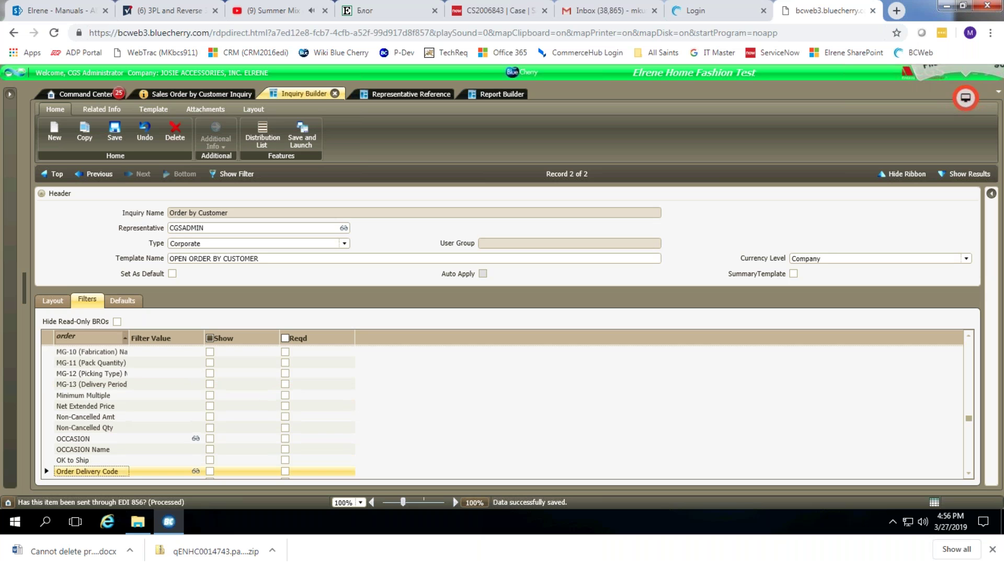
scroll(139, 425, "down", 4)
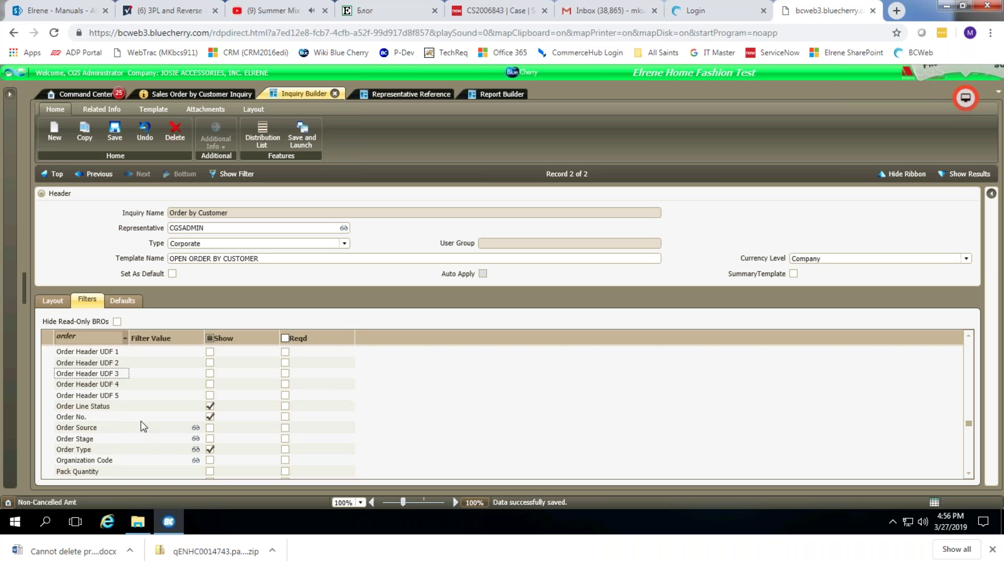
left_click(101, 408)
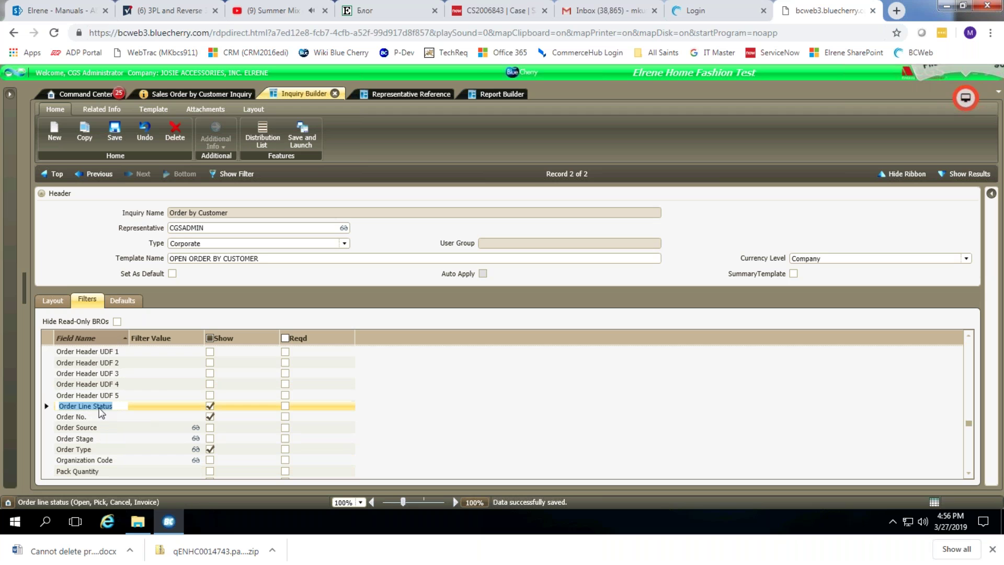
left_click(159, 407)
type("O")
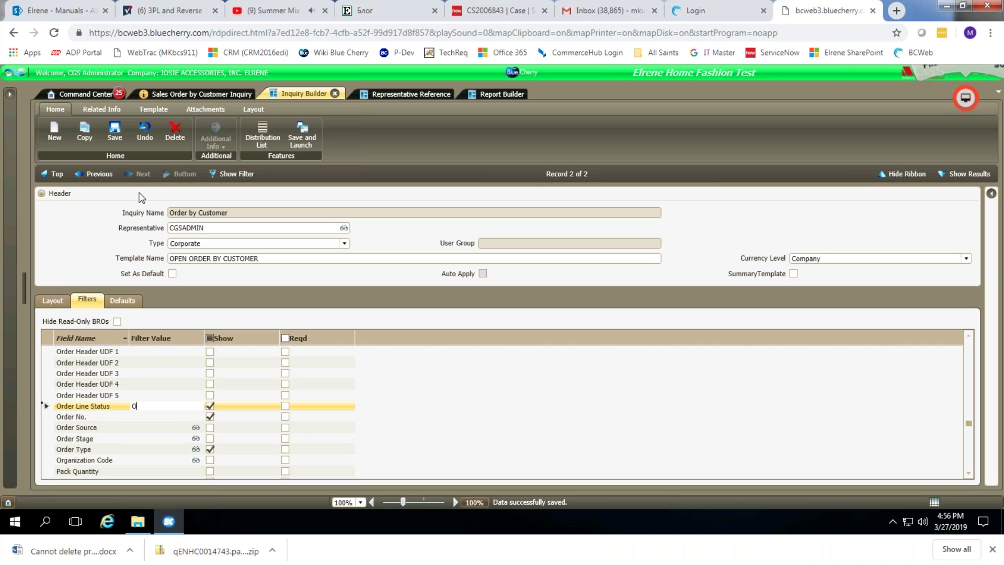
left_click(114, 137)
left_click(52, 300)
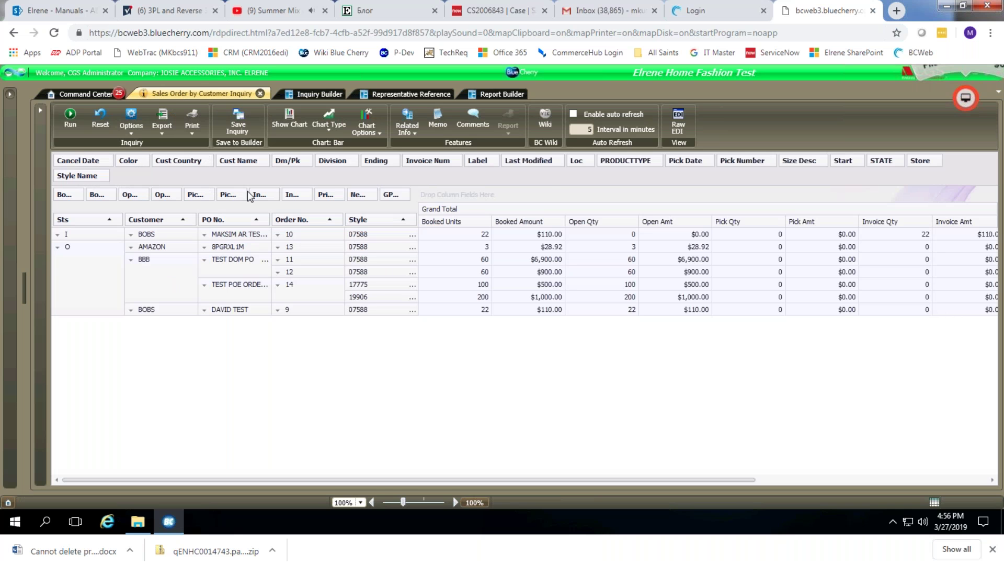
Review the layout facts, collapse the header, and save and launch the Order by Customer inquiry.
left_click(322, 93)
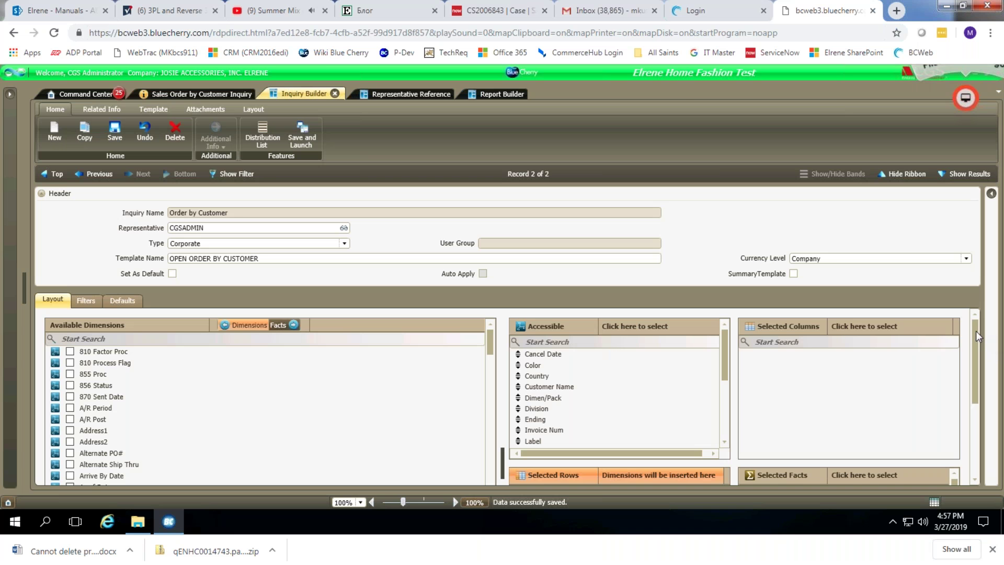
left_click_drag(973, 354, 974, 389)
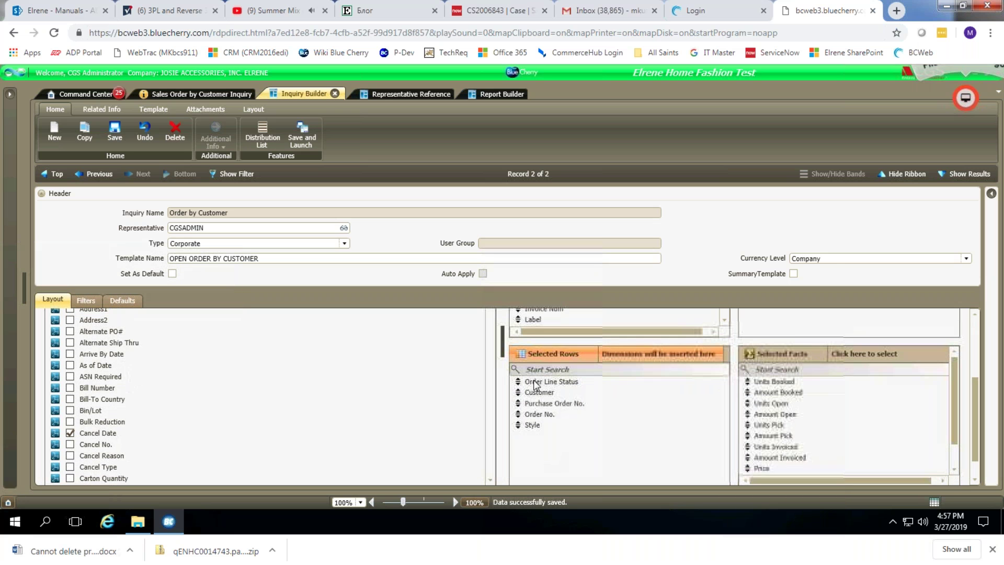
left_click(954, 388)
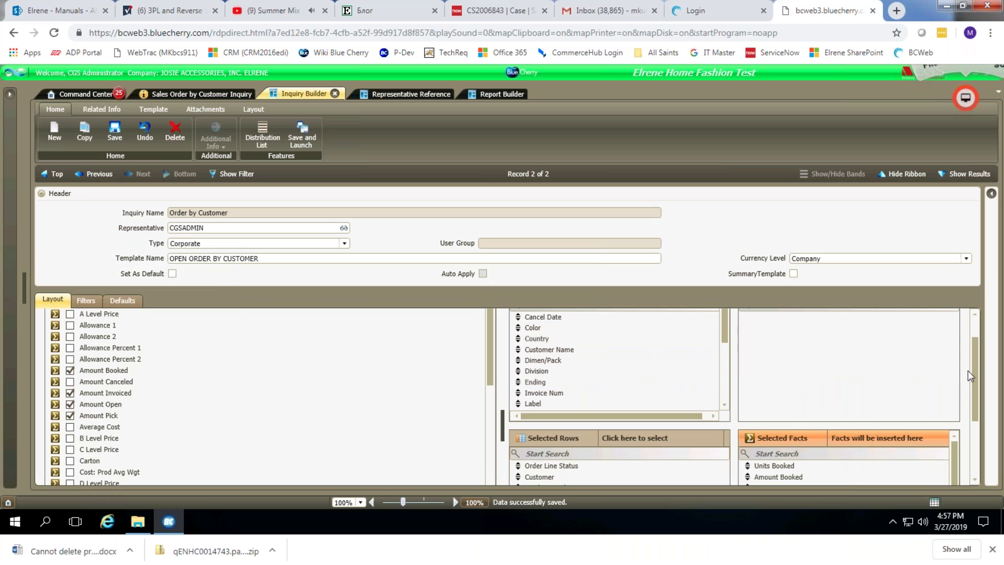
left_click_drag(975, 359, 974, 400)
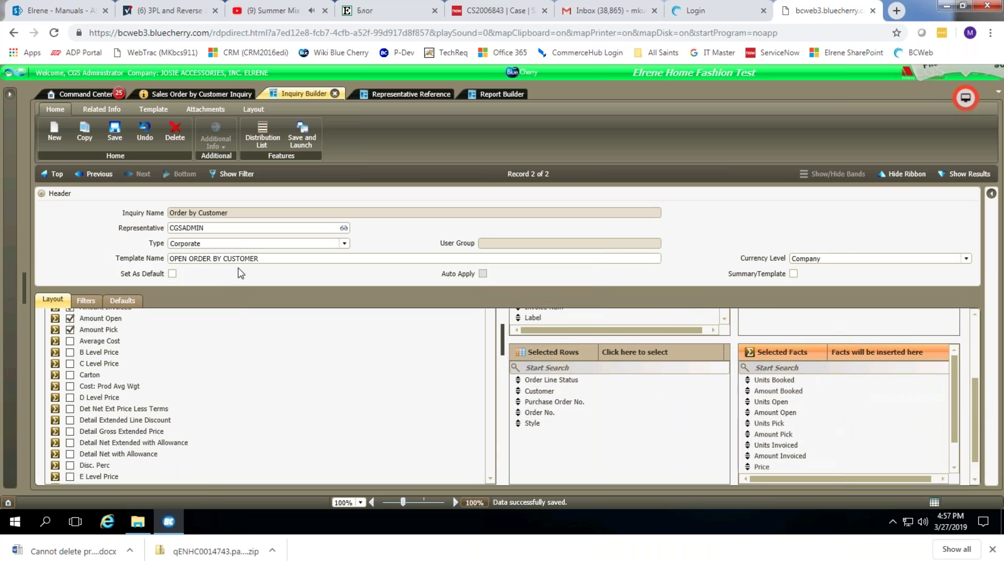
left_click(41, 193)
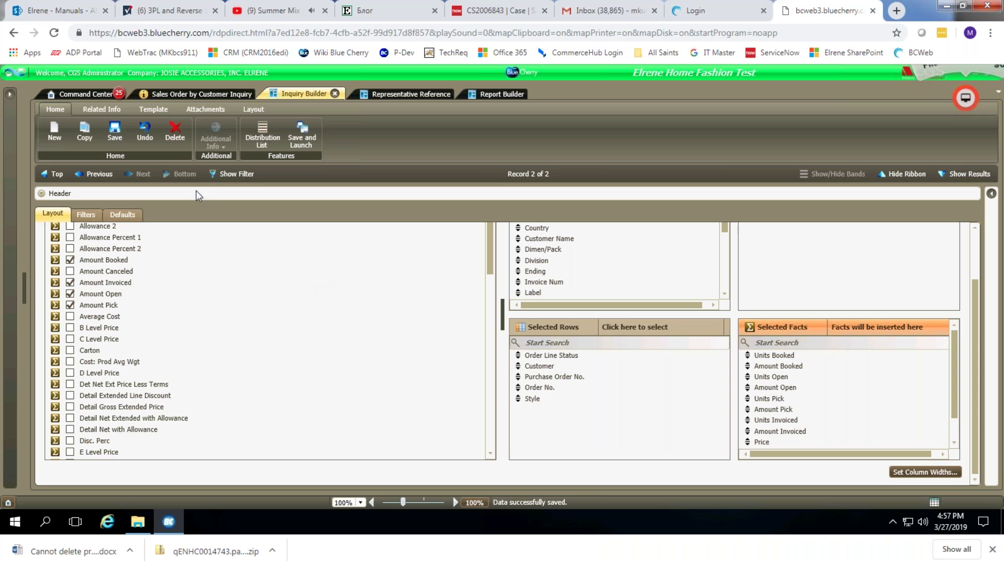
left_click(306, 133)
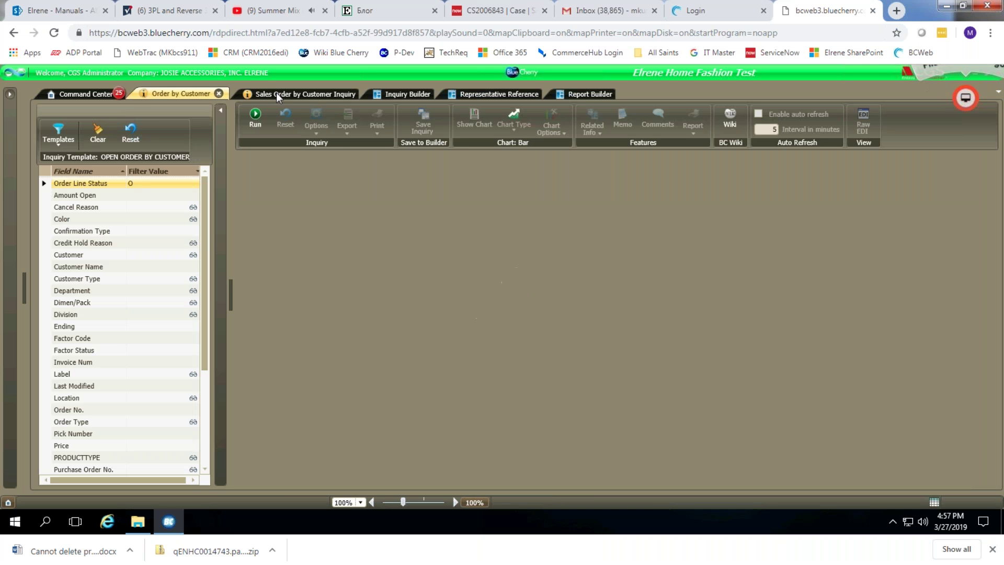
Run the Order by Customer inquiry on open (O) lines and compare it with the Sales Order by Customer results.
left_click(276, 93)
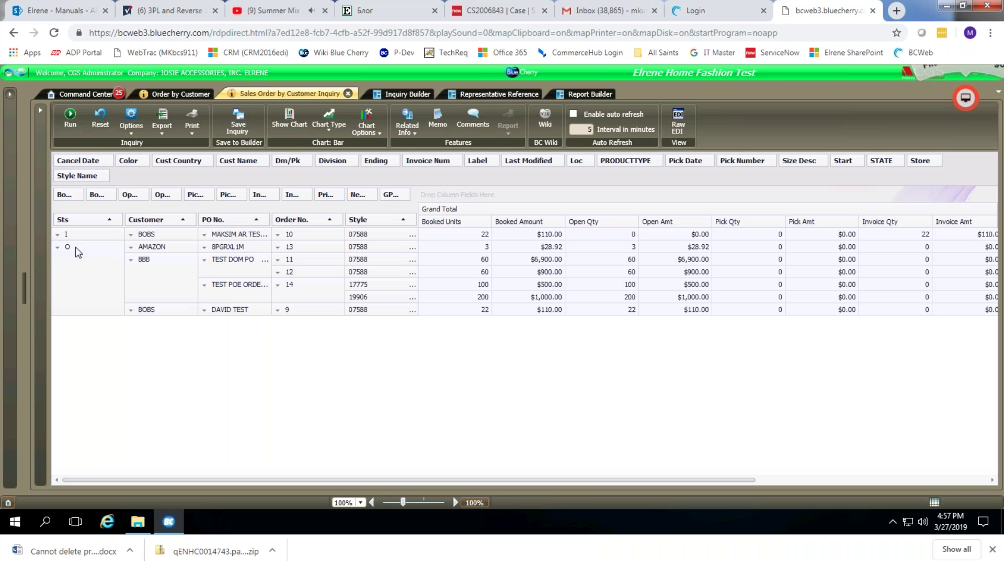
left_click(170, 95)
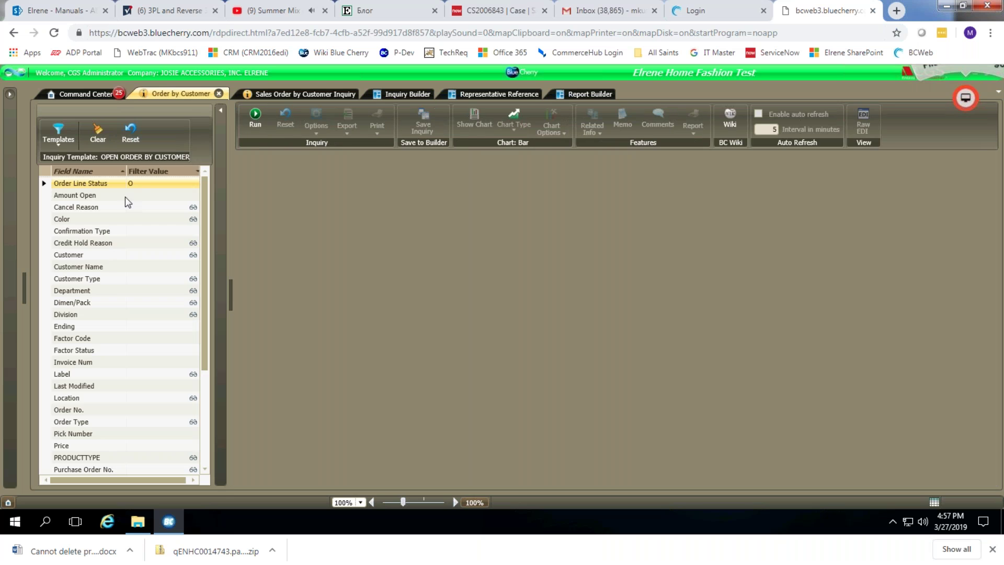
left_click(255, 119)
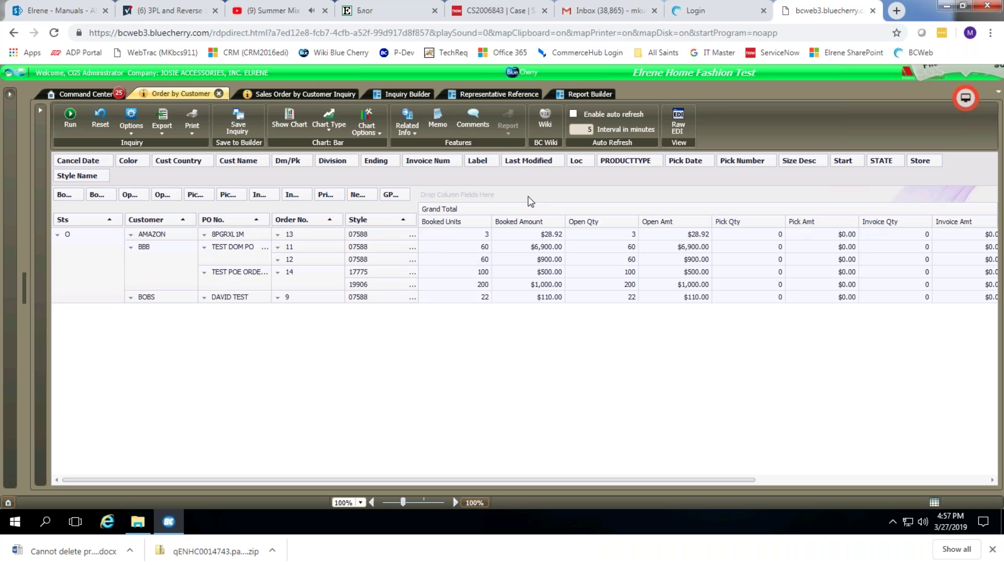
left_click(289, 97)
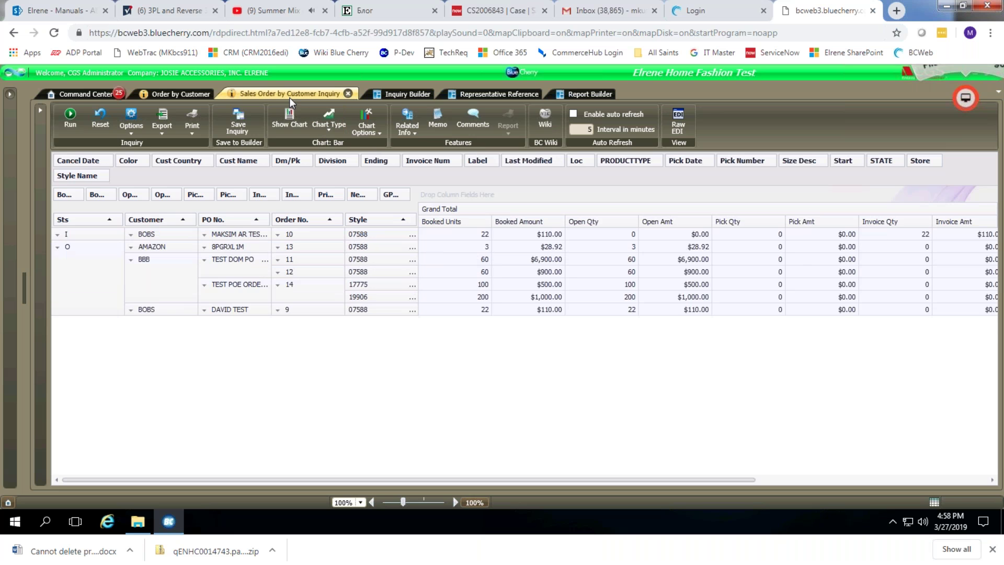
left_click(410, 97)
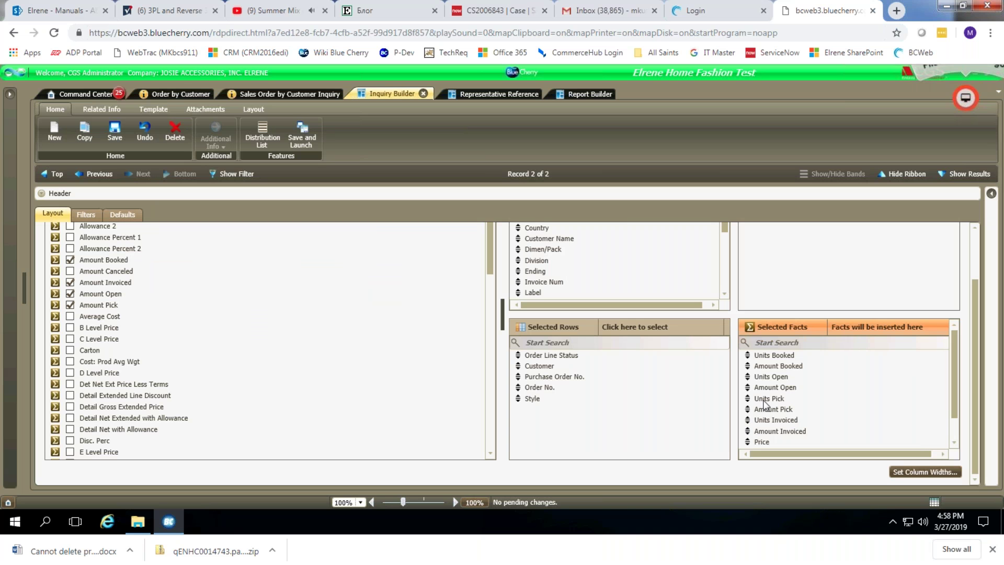
Remove Units Pick, Amount Pick, Units Invoiced and Amount Invoiced from the inquiry's facts.
left_click_drag(765, 400, 413, 374)
left_click_drag(779, 400, 397, 377)
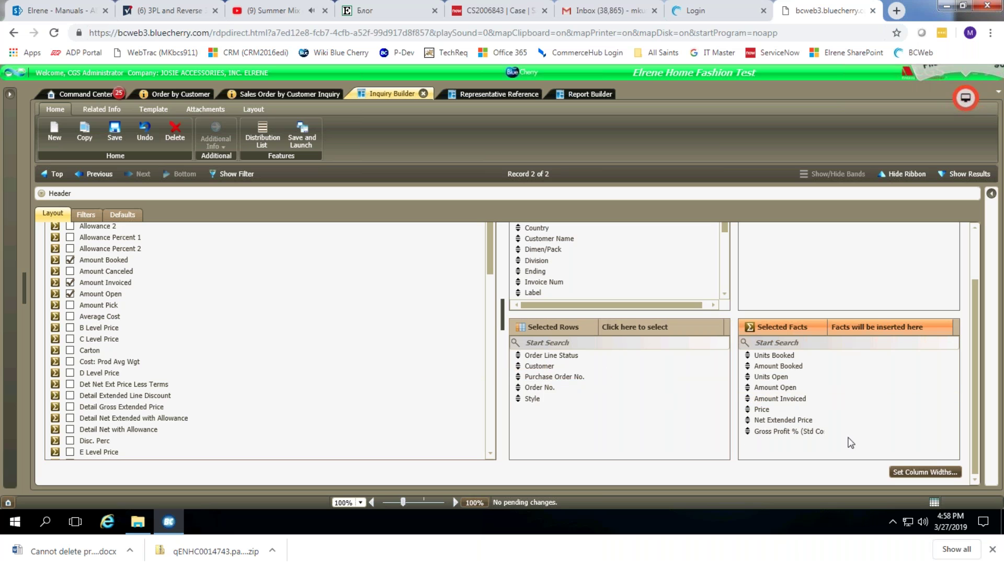
left_click_drag(784, 402, 413, 351)
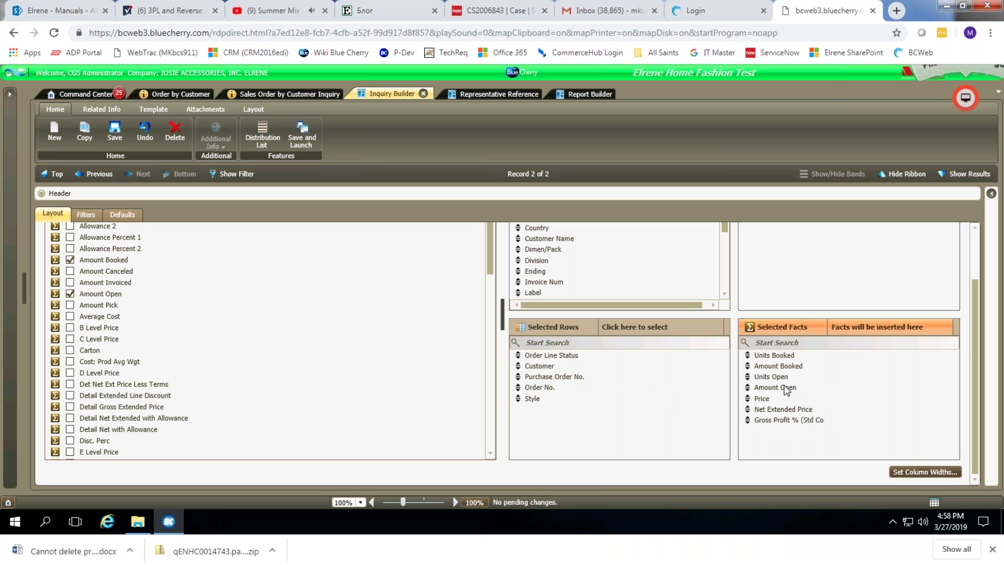
Add the Price and Gross Profit % facts, save the template, and launch the inquiry.
left_click(760, 400)
left_click(773, 420)
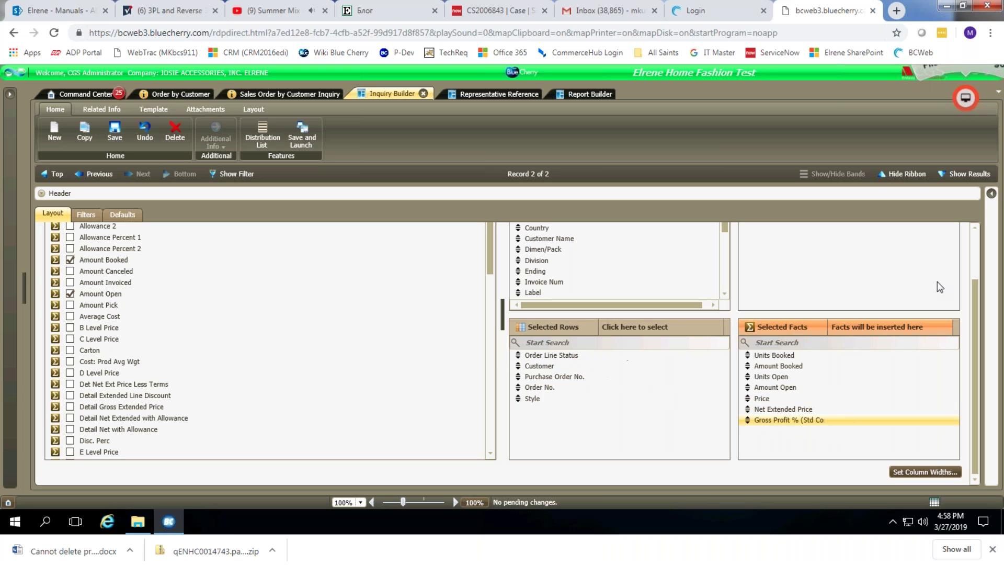
left_click(120, 142)
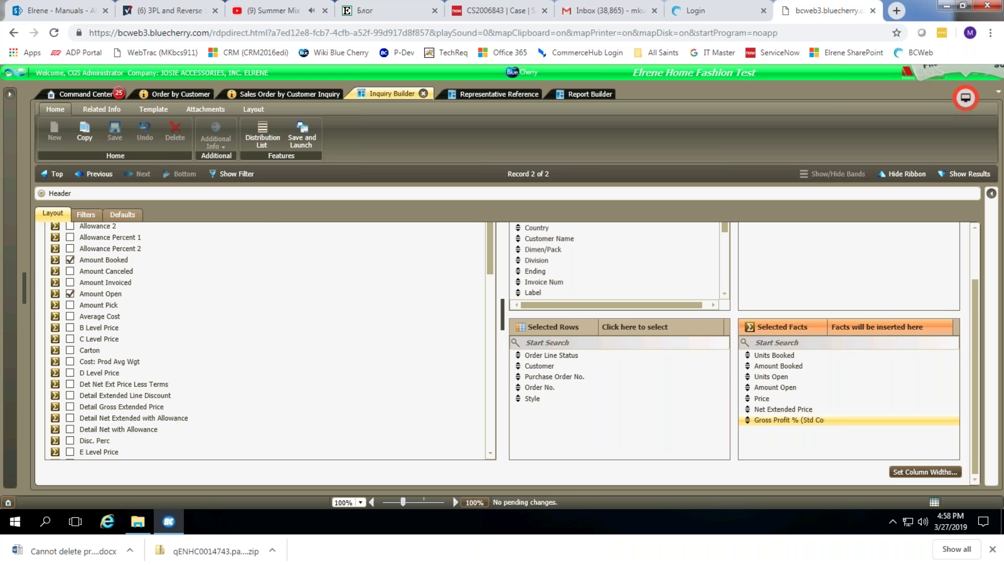
left_click(302, 135)
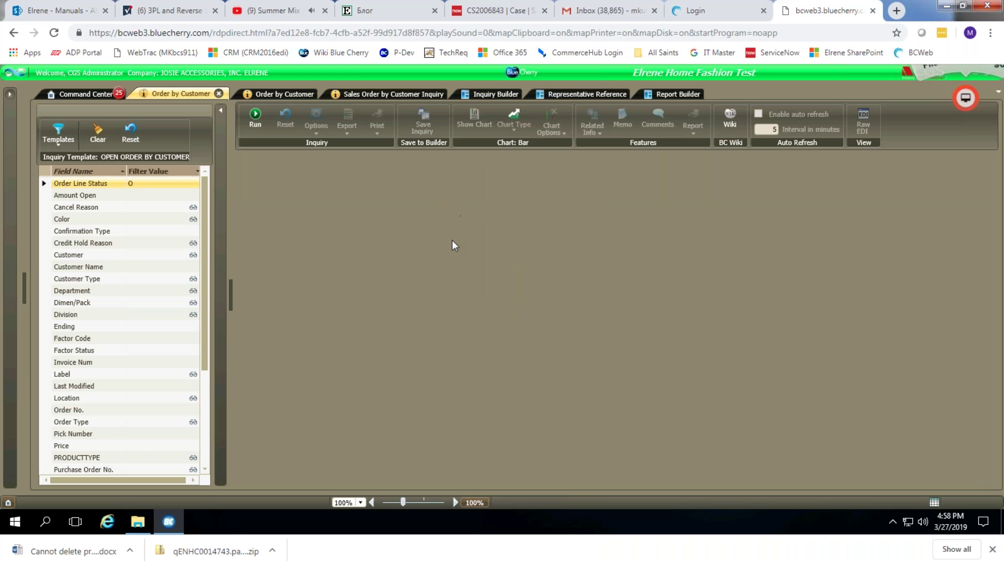
Run the new Order by Customer inquiry to list open lines with price and GP% figures.
left_click(240, 117)
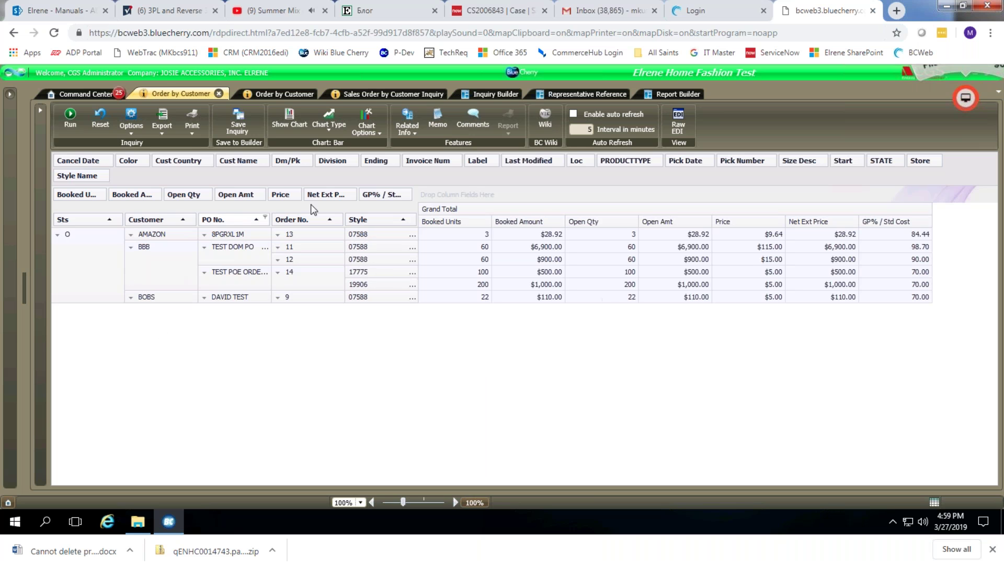
Move the Sts field out of the grid and filter the results to customer AMAZON only.
left_click(72, 221)
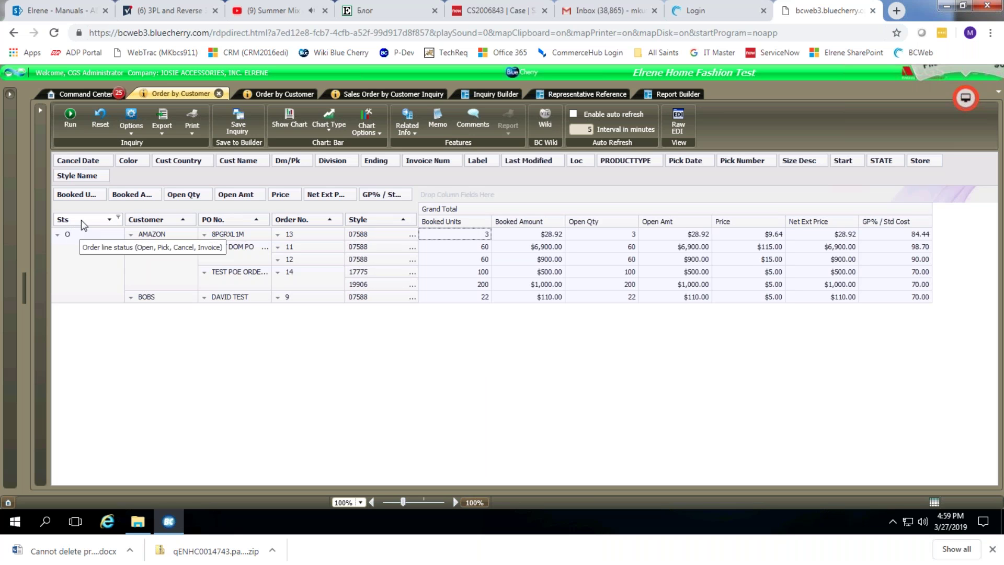
left_click_drag(96, 225, 130, 179)
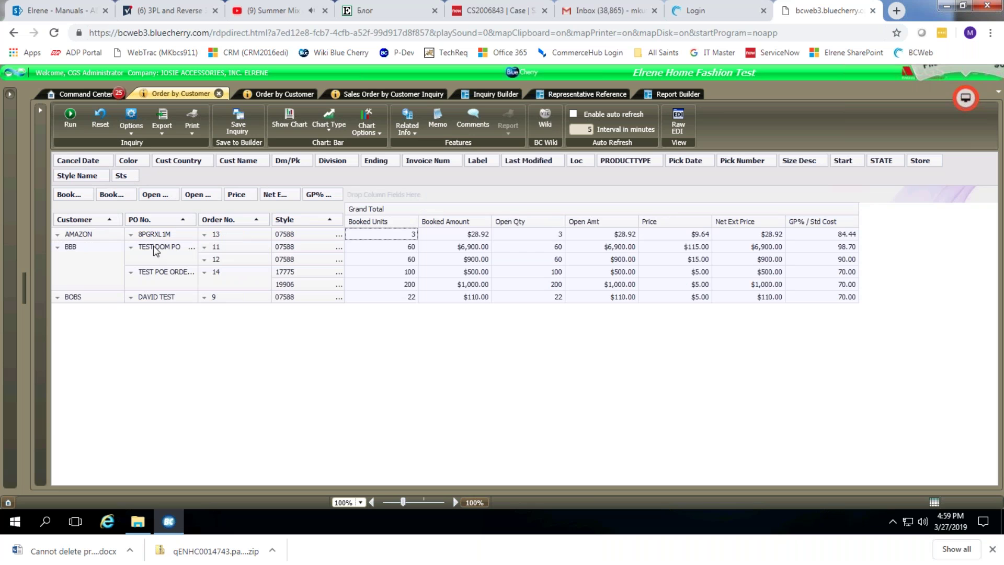
left_click(118, 219)
left_click(122, 242)
left_click(122, 253)
left_click(173, 325)
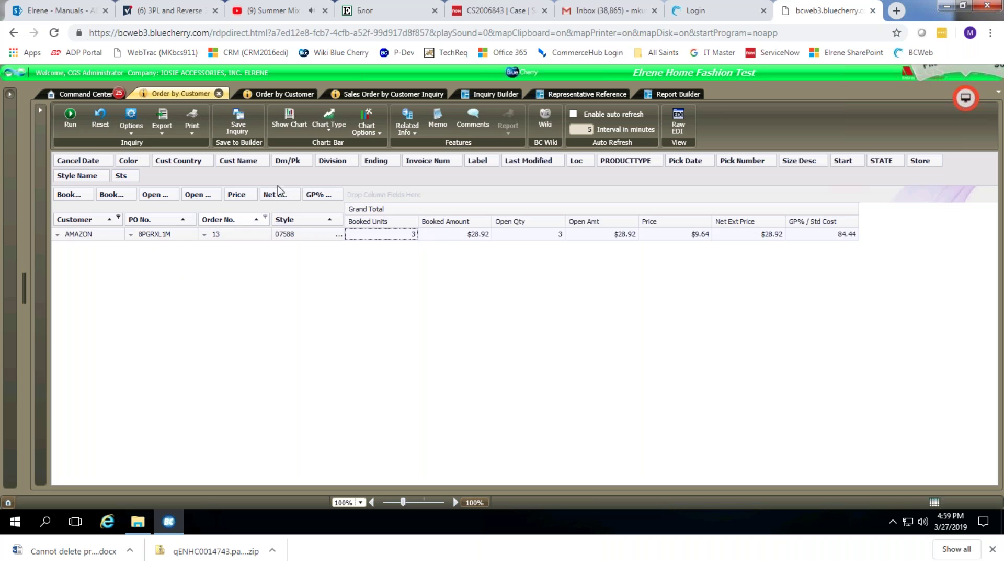
left_click(486, 94)
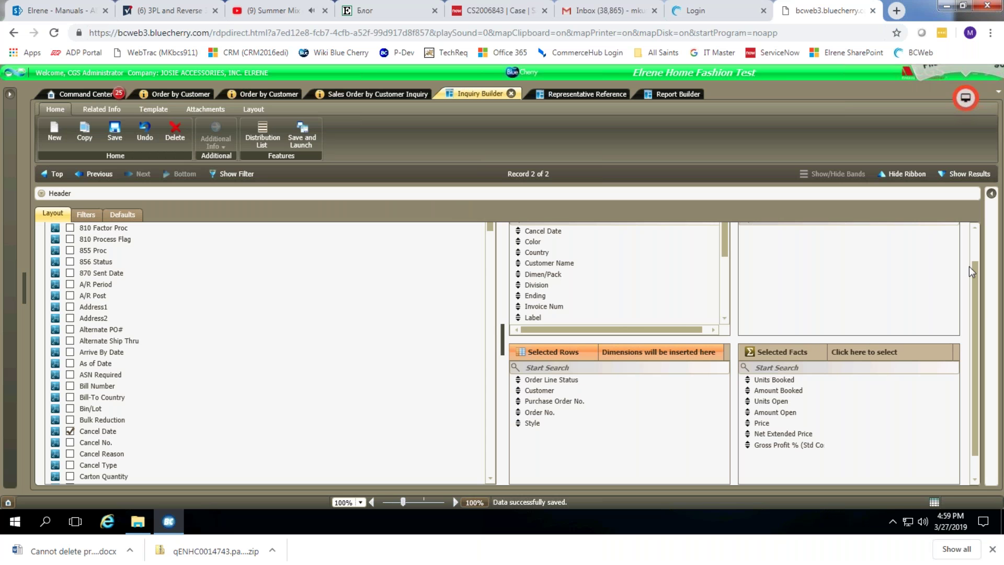
Add A Level Price to the selected facts, save the template, and launch a fresh inquiry.
scroll(970, 272, "up", 1)
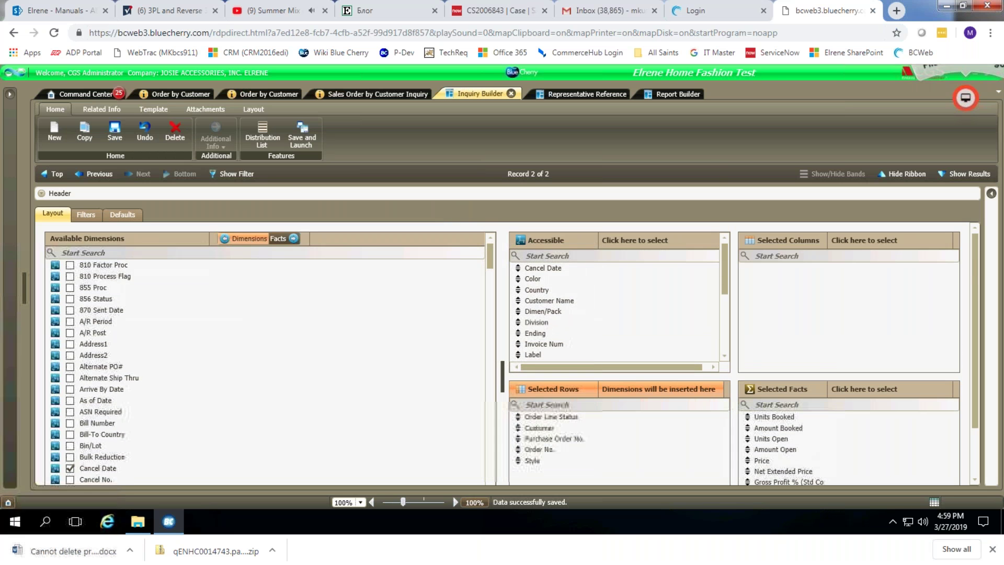
left_click(278, 239)
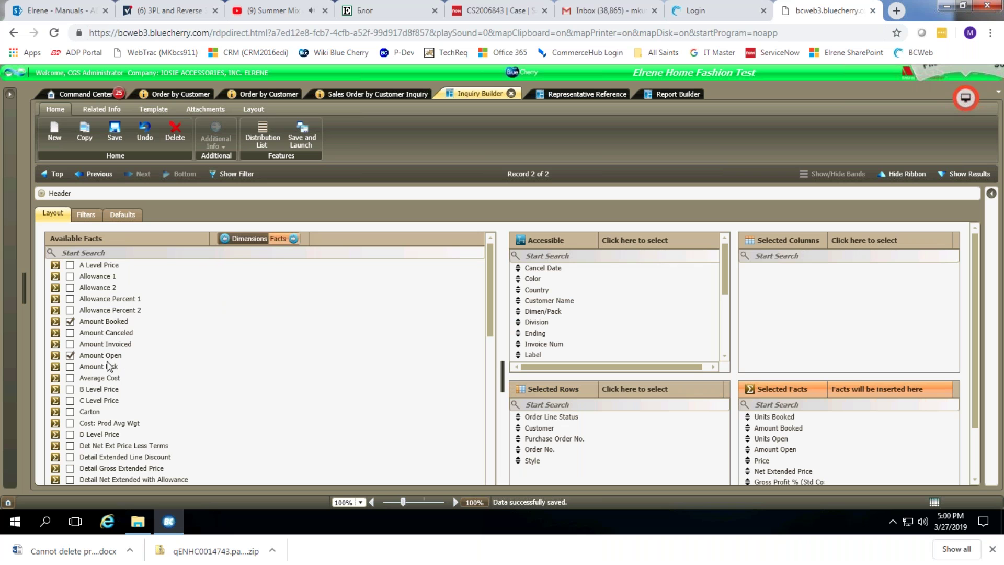
scroll(284, 390, "down", 10)
scroll(290, 392, "down", 5)
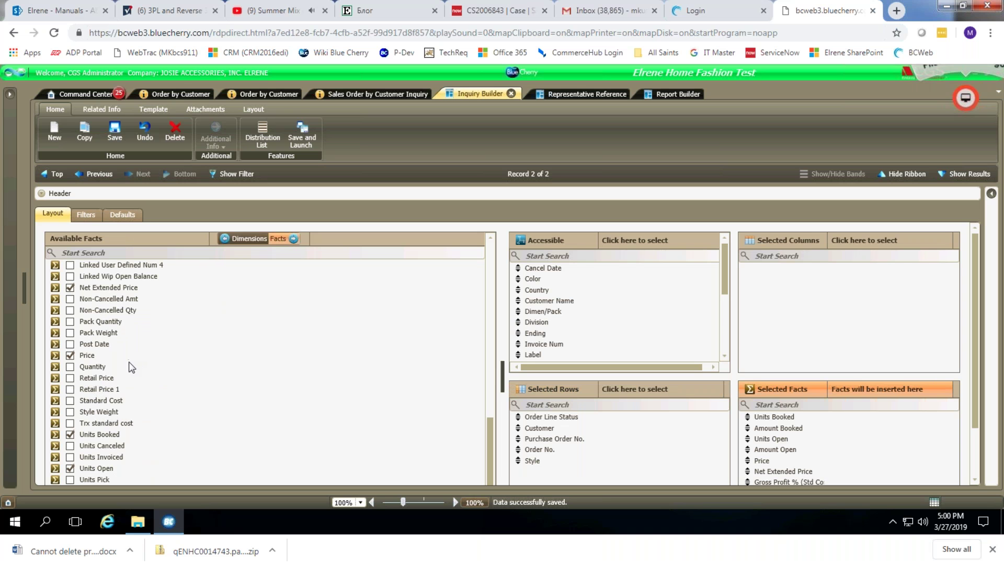
scroll(173, 450, "up", 5)
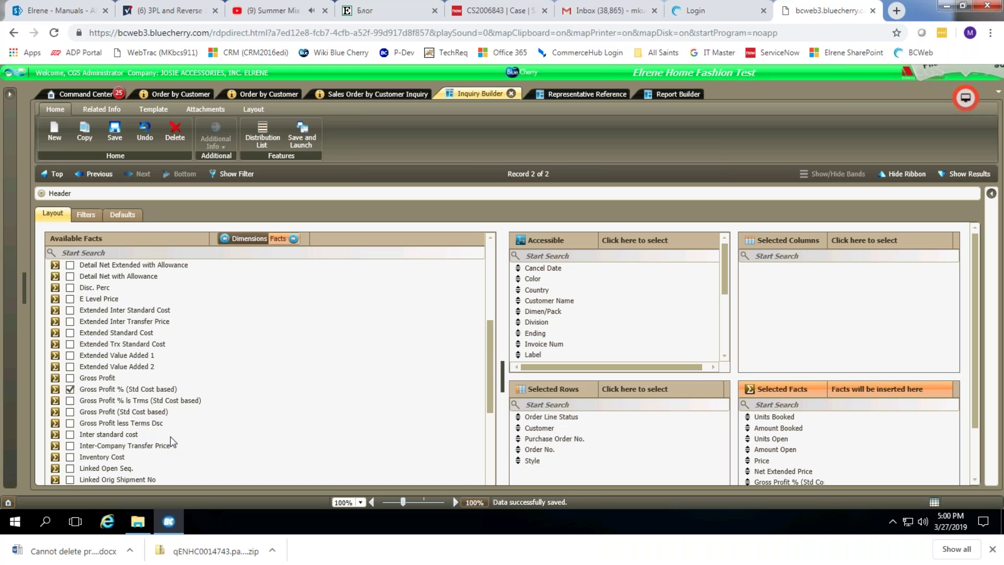
scroll(149, 389, "up", 3)
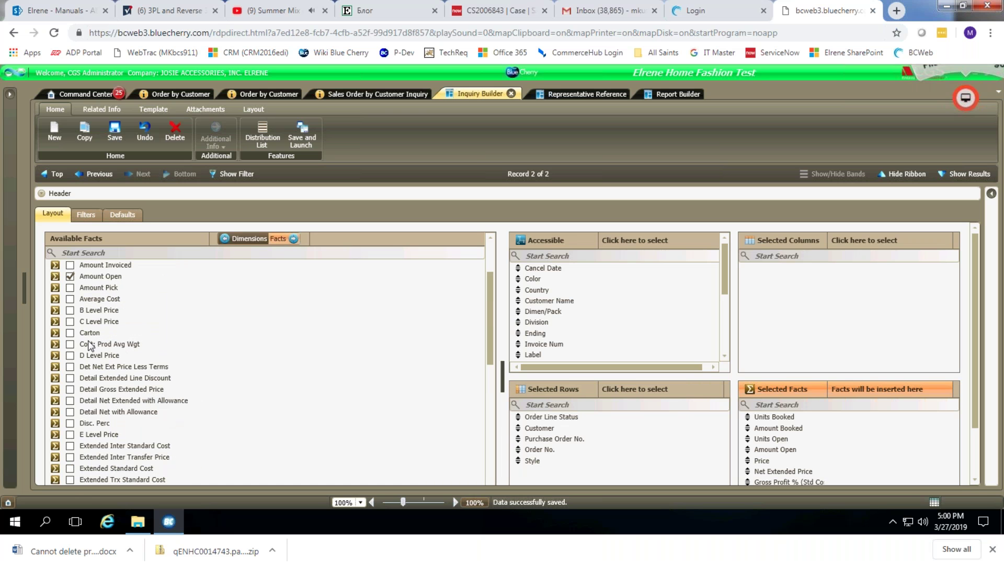
scroll(91, 345, "up", 3)
left_click(70, 265)
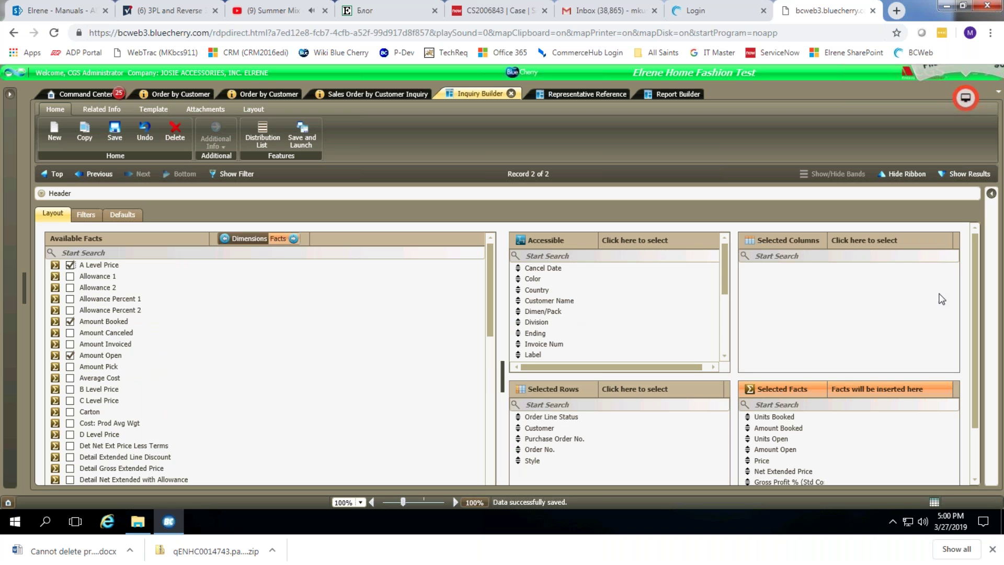
left_click_drag(974, 288, 970, 336)
left_click(775, 430)
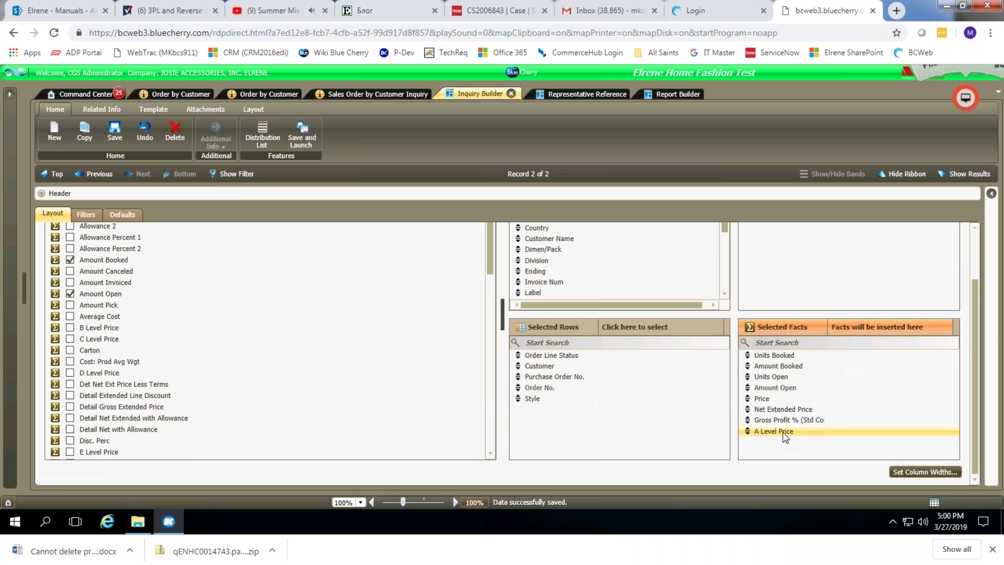
left_click(114, 131)
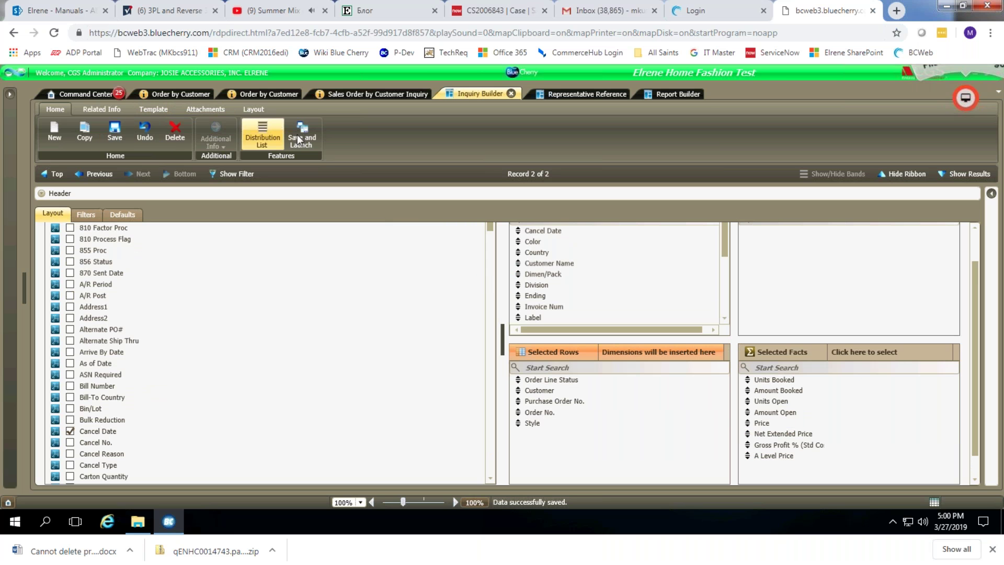
left_click(299, 133)
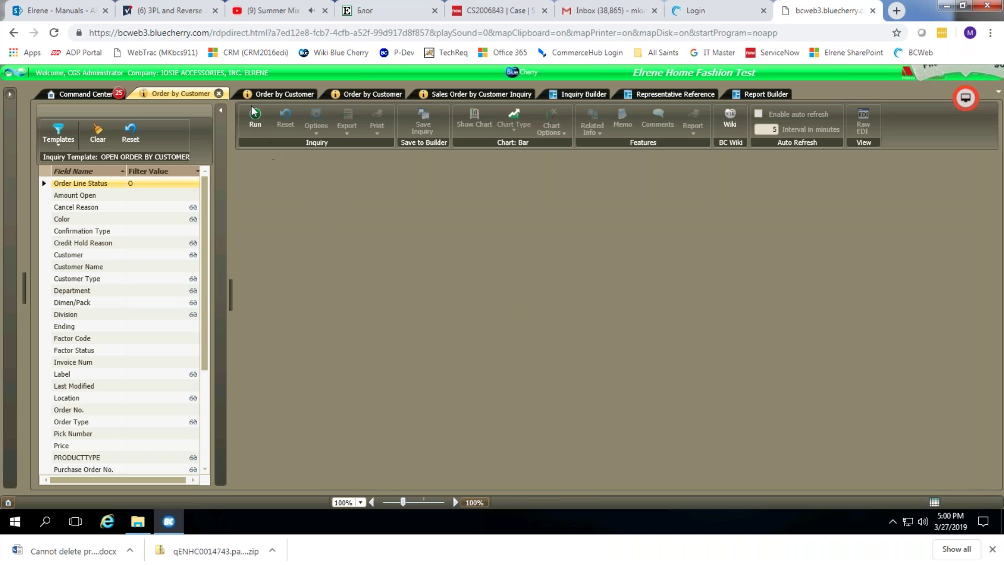
Rerun the inquiry, review the new Price A column showing $0.00, and select all grid values.
left_click(252, 111)
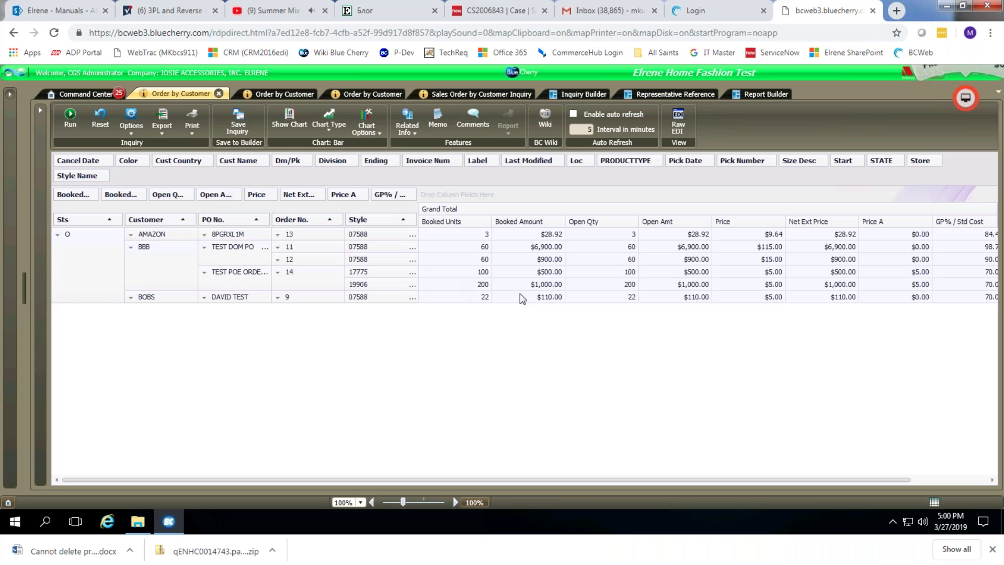
left_click_drag(398, 478, 573, 499)
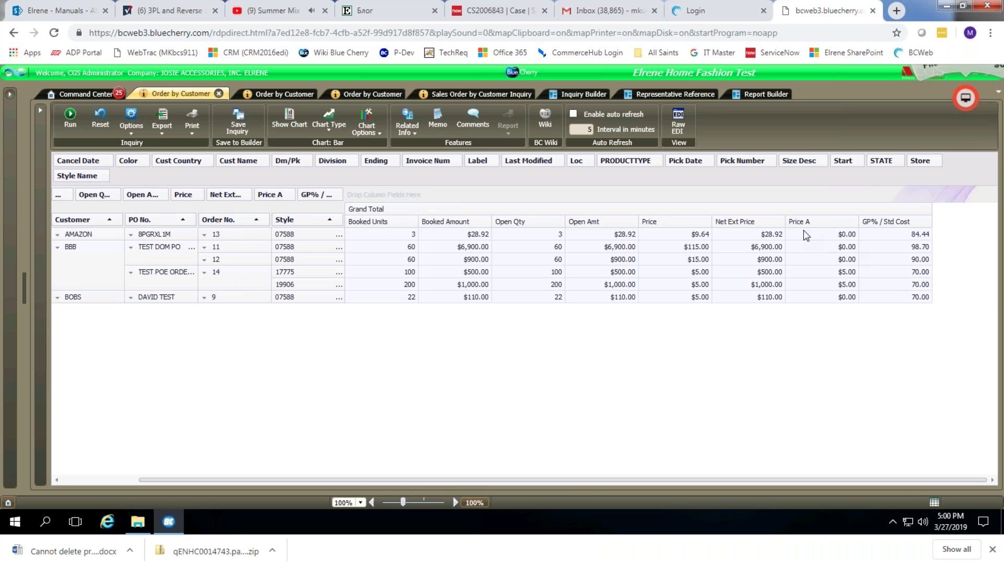
left_click_drag(561, 480, 314, 476)
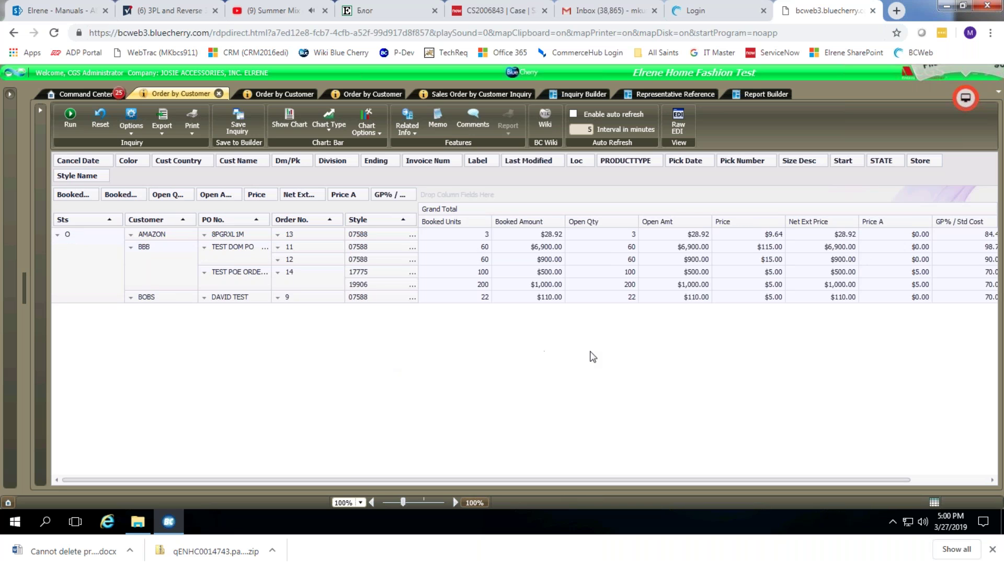
left_click(513, 225)
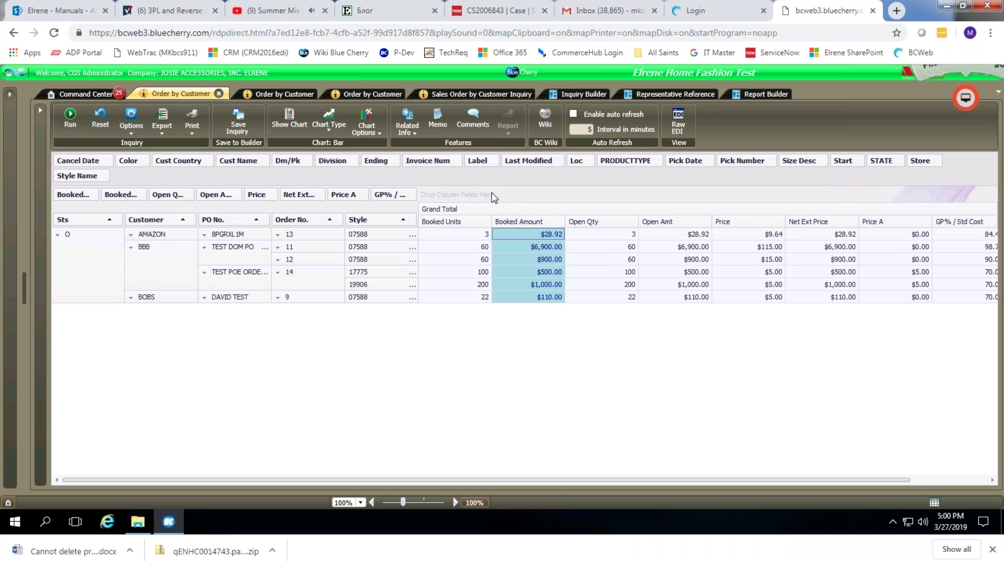
key("ctrl+a")
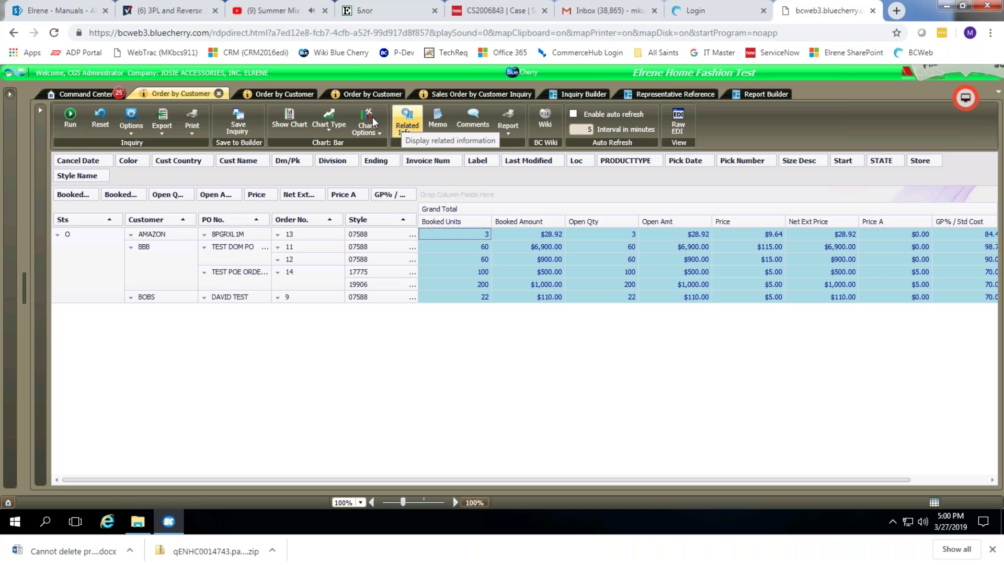
left_click(414, 134)
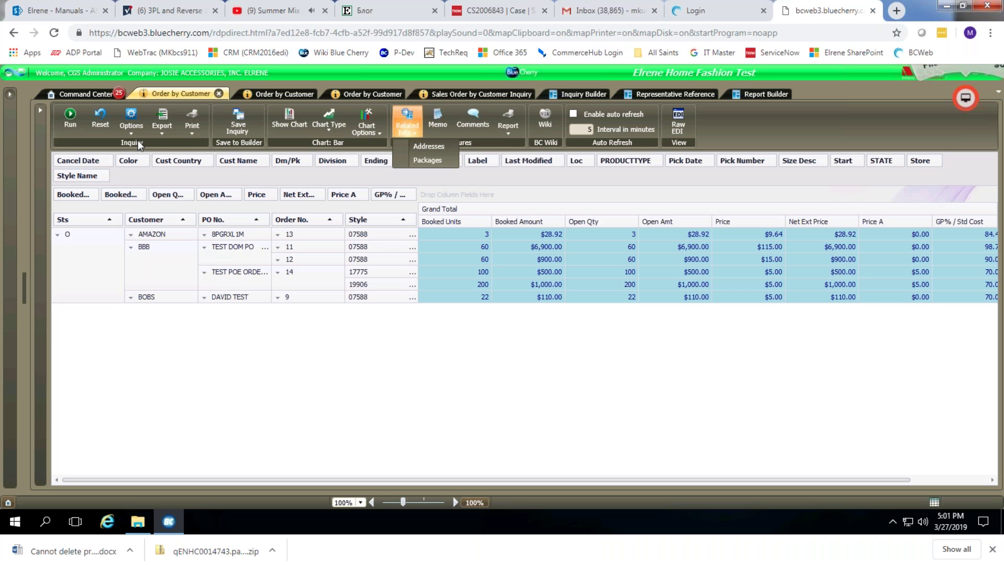
left_click(160, 134)
left_click(160, 133)
left_click(160, 134)
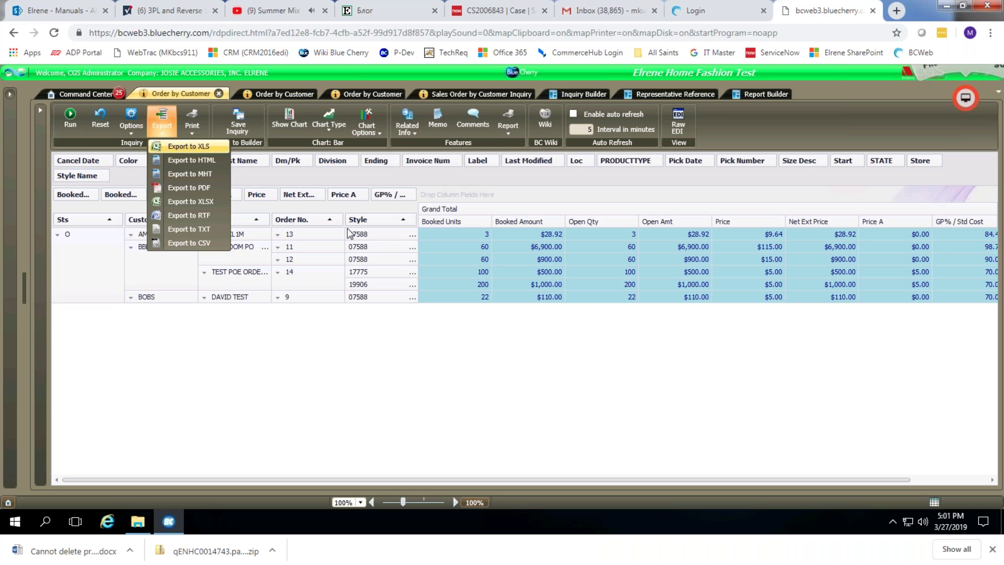
left_click(181, 146)
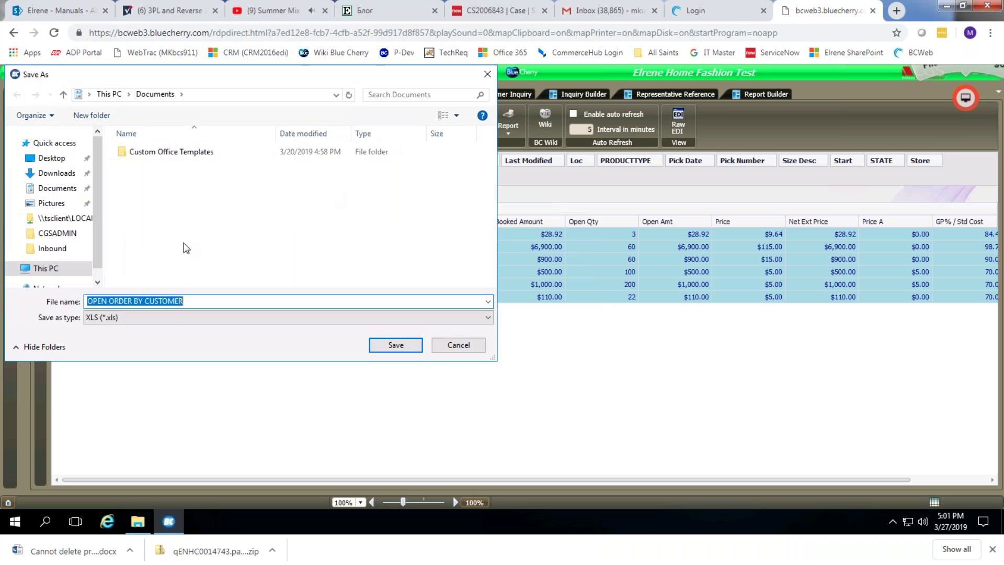
left_click(473, 346)
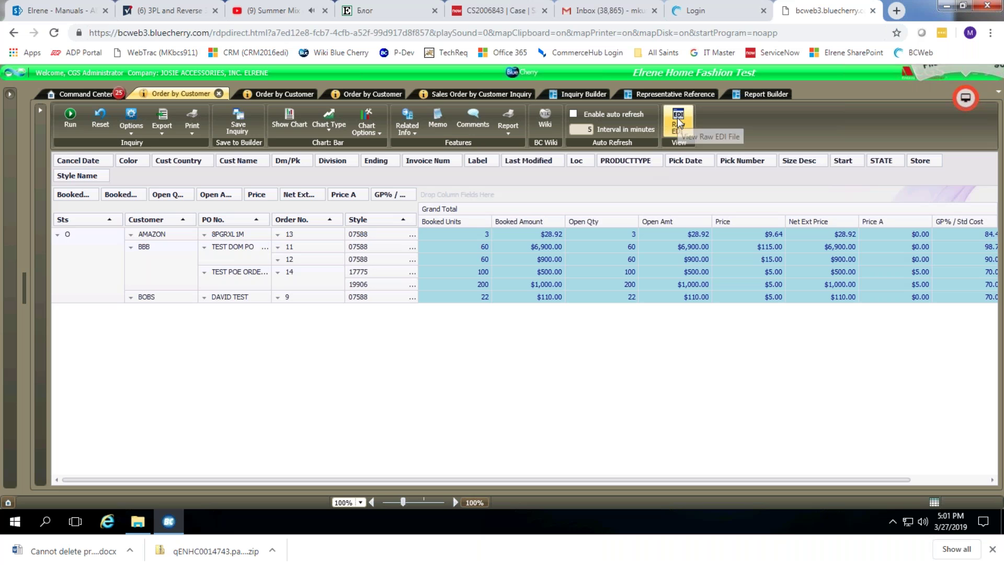
left_click(466, 257)
left_click(679, 129)
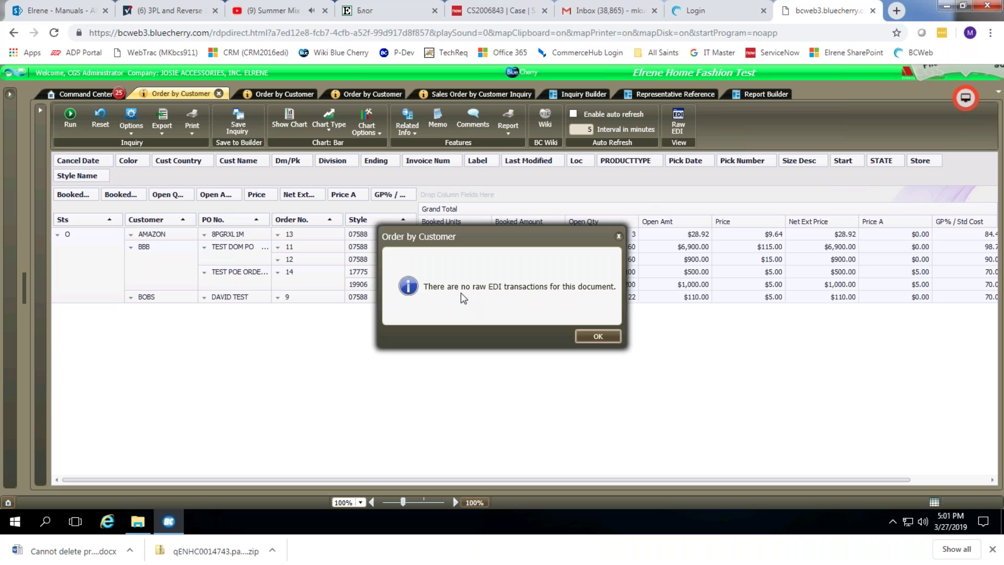
left_click(586, 335)
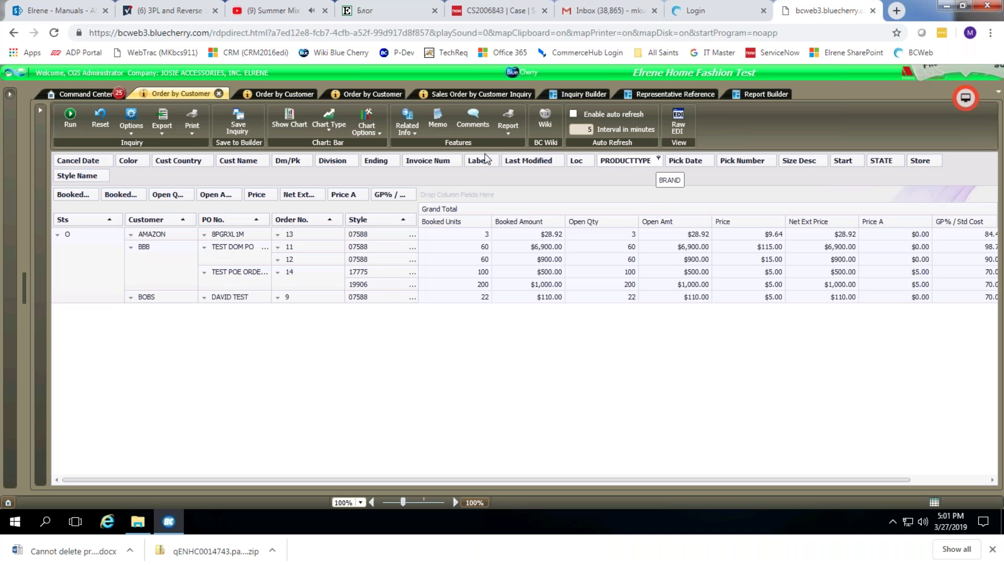